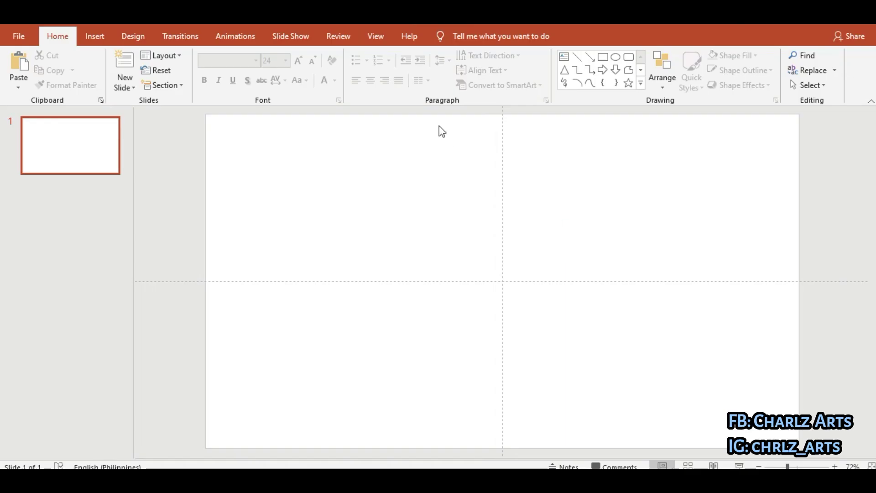
# Show the Design tab's slide options for the blank widescreen slide
pyautogui.click(143, 36)
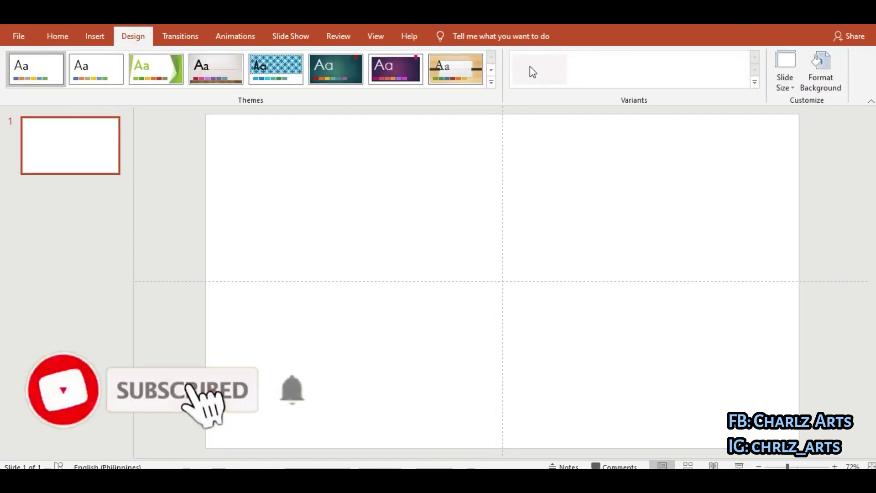
# Set a custom slide width of 8.5 in
pyautogui.click(820, 85)
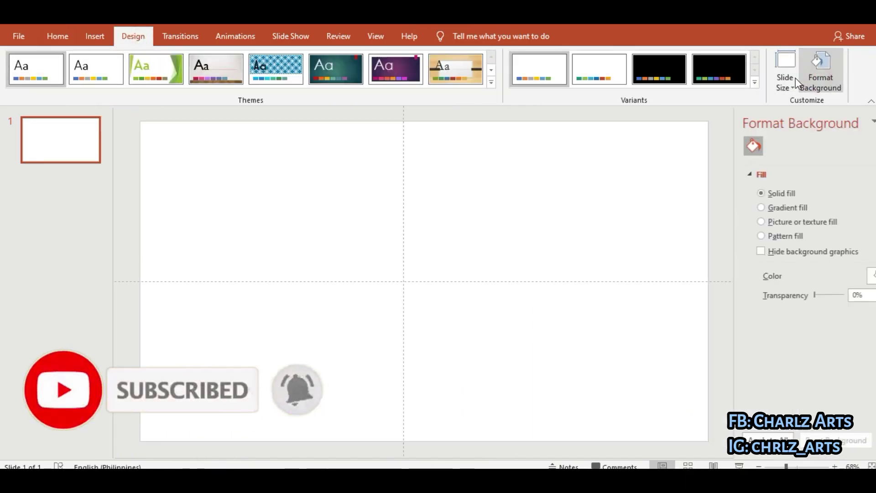
pyautogui.click(792, 79)
pyautogui.click(814, 159)
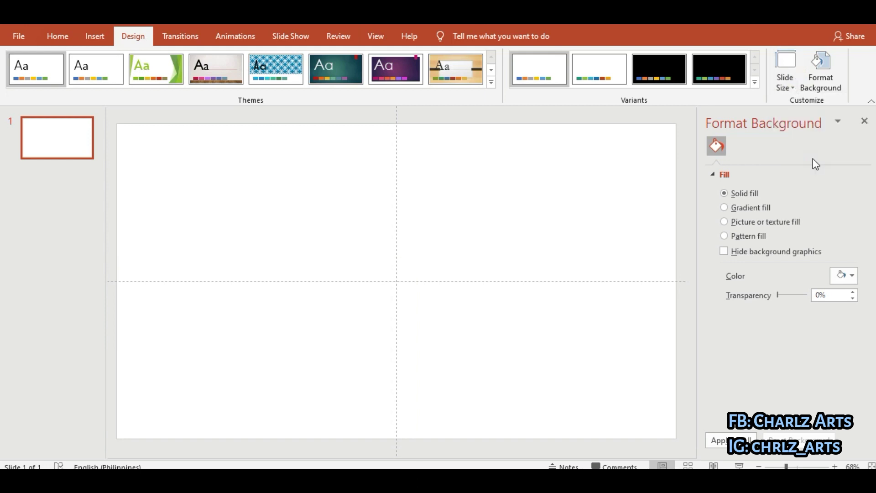
pyautogui.click(355, 227)
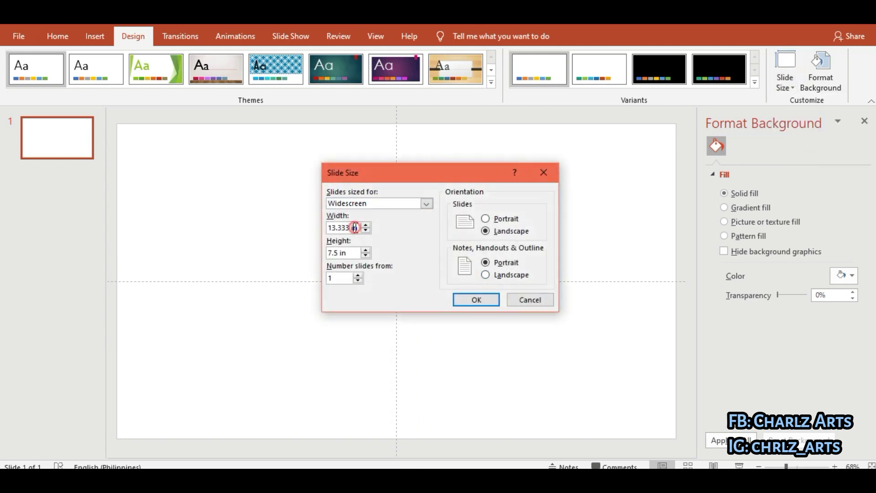
pyautogui.doubleClick(355, 227)
pyautogui.write('8')
pyautogui.write('5')
pyautogui.press('Return')
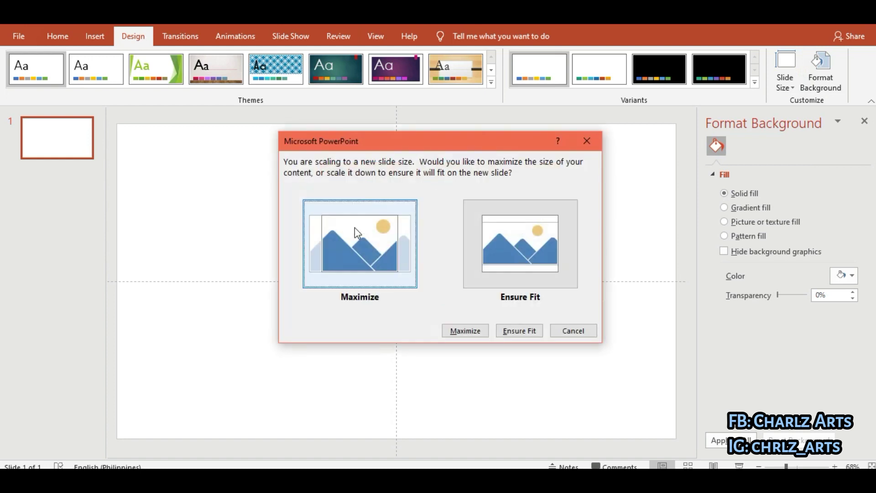
# Set the slide height to 11 in and maximize content for the 8.5 × 11 page
pyautogui.click(570, 331)
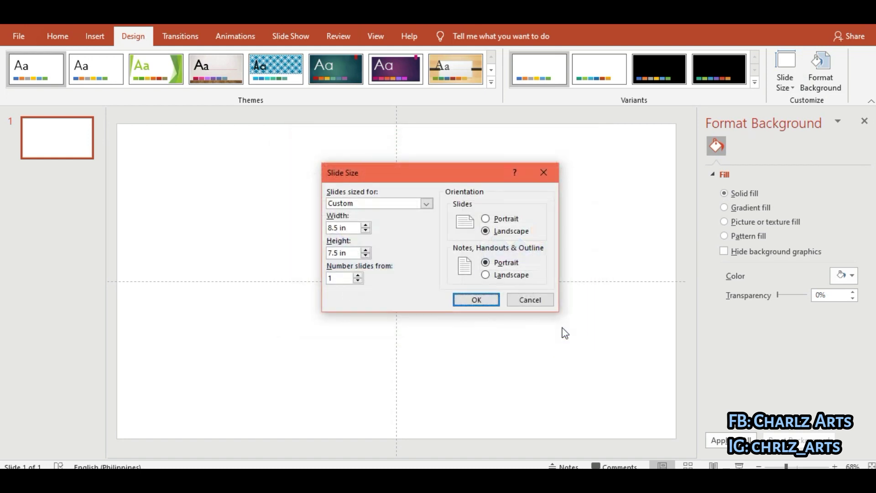
pyautogui.click(345, 251)
pyautogui.press('BackSpace')
pyautogui.write('11')
pyautogui.press('Return')
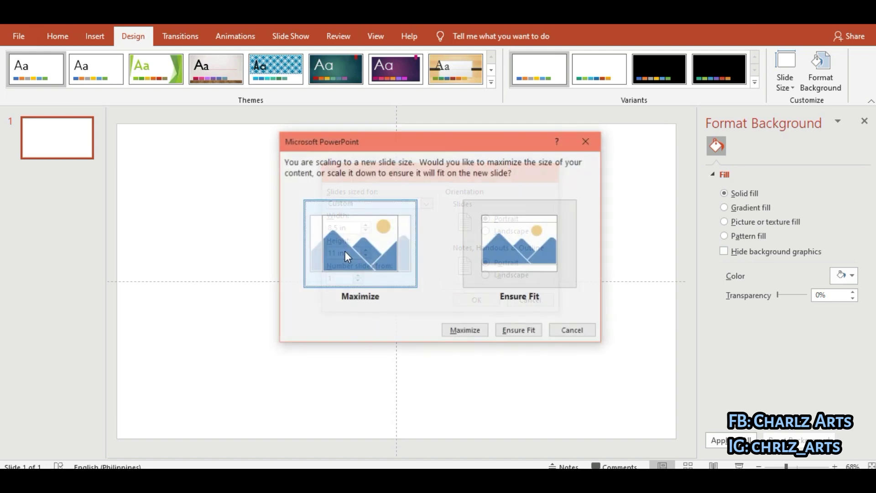
pyautogui.click(462, 332)
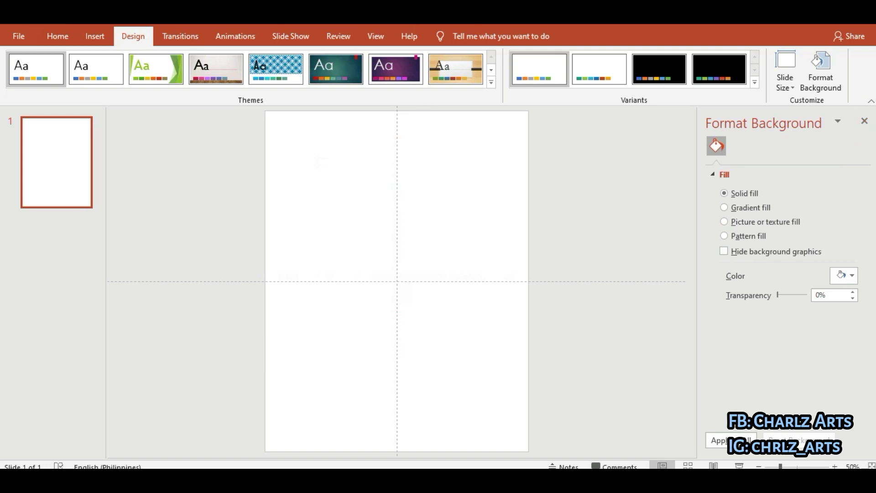
# Insert the yellow striped swatch picture download (8) and park it left of the slide
pyautogui.click(91, 39)
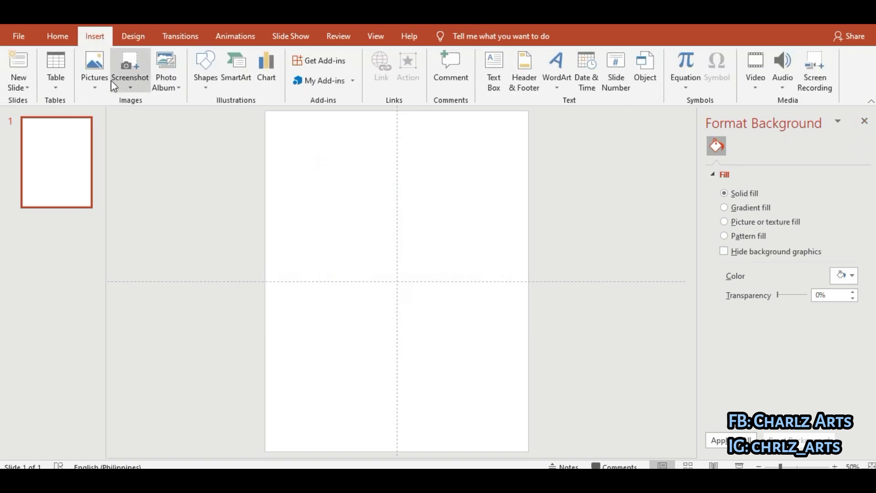
pyautogui.click(203, 75)
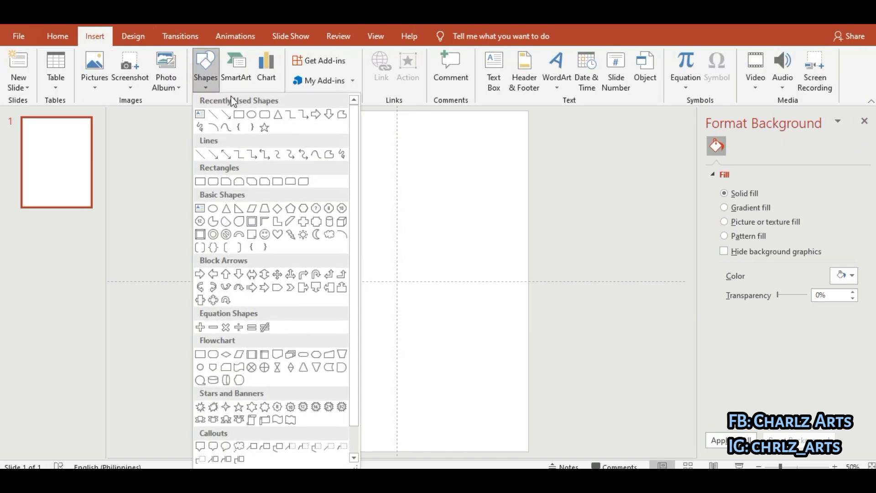
pyautogui.click(96, 86)
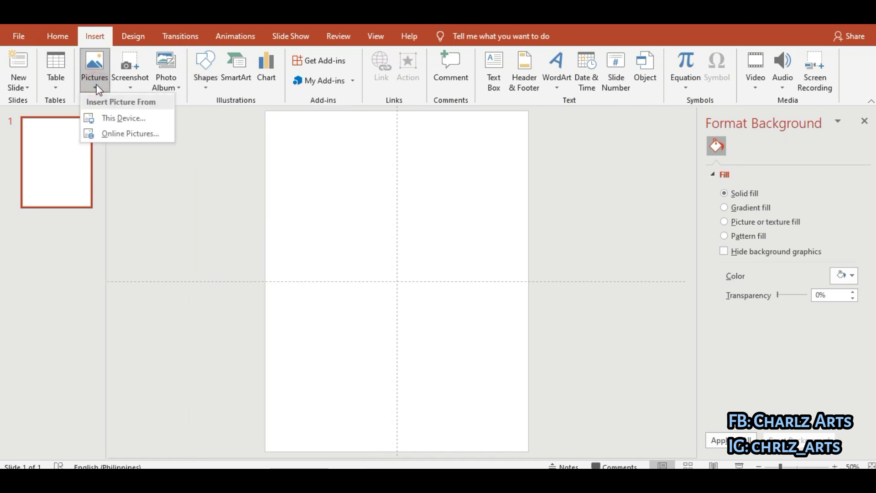
pyautogui.click(125, 118)
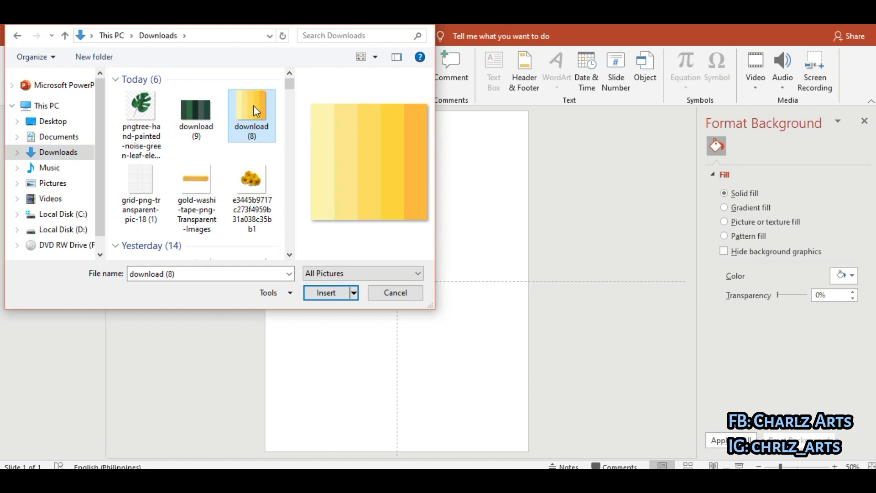
pyautogui.click(337, 296)
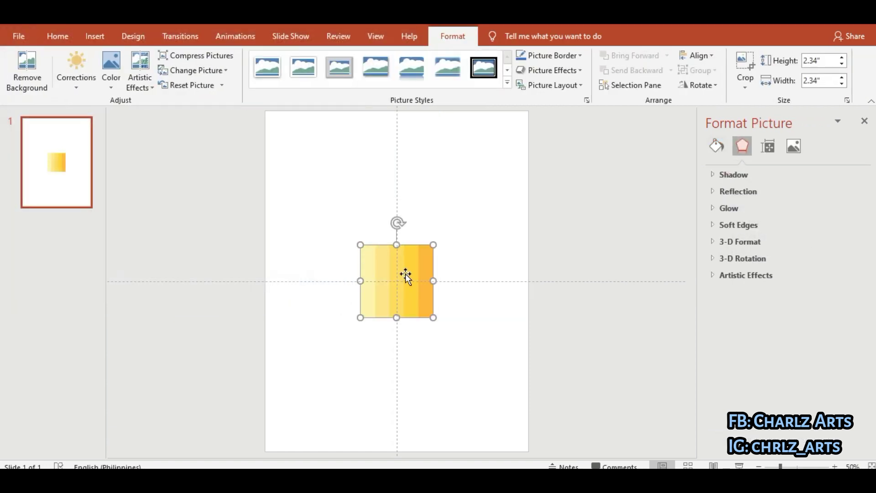
pyautogui.moveTo(405, 274); pyautogui.dragTo(199, 202)
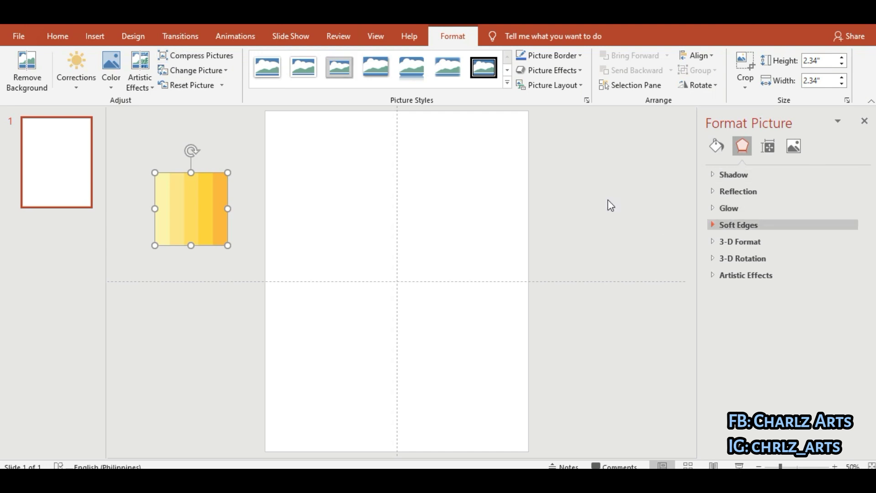
pyautogui.click(135, 38)
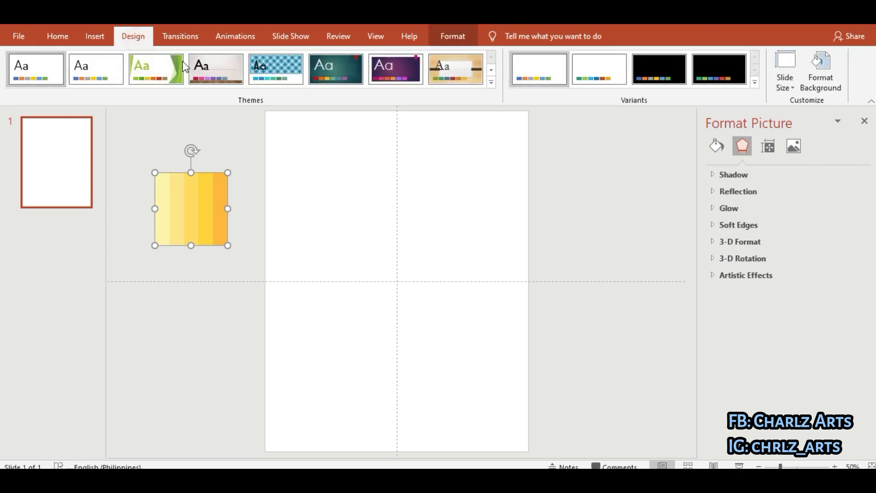
# Fill the slide background solid dark gold, after briefly trying light yellow
pyautogui.click(407, 224)
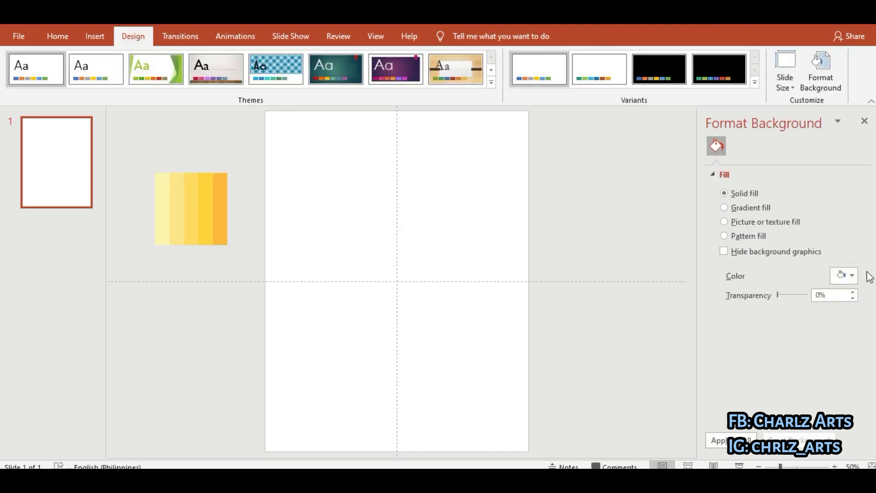
pyautogui.click(855, 279)
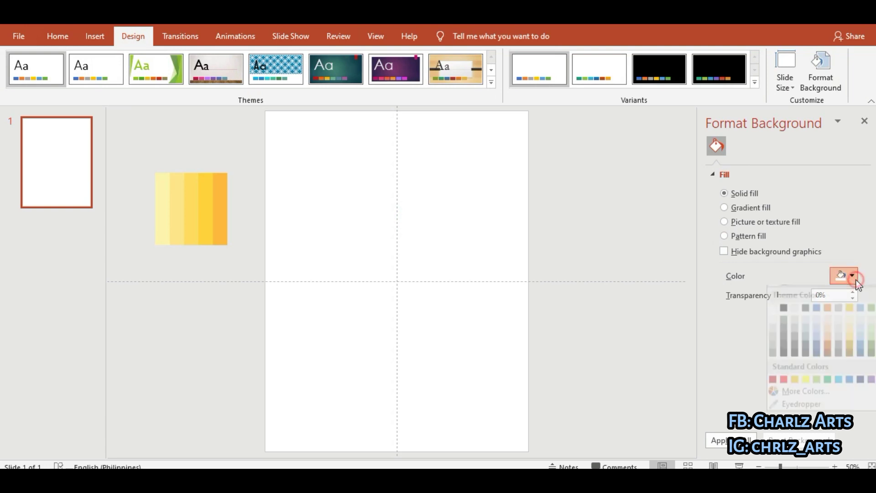
pyautogui.click(851, 357)
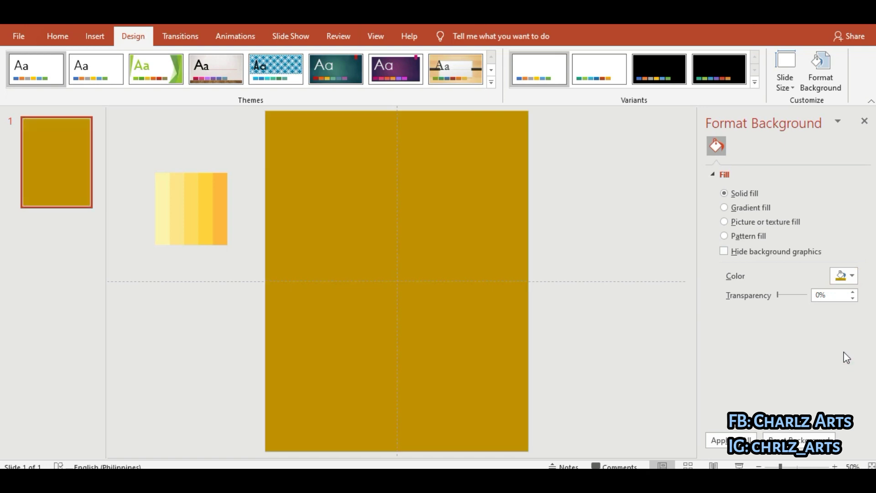
pyautogui.click(853, 276)
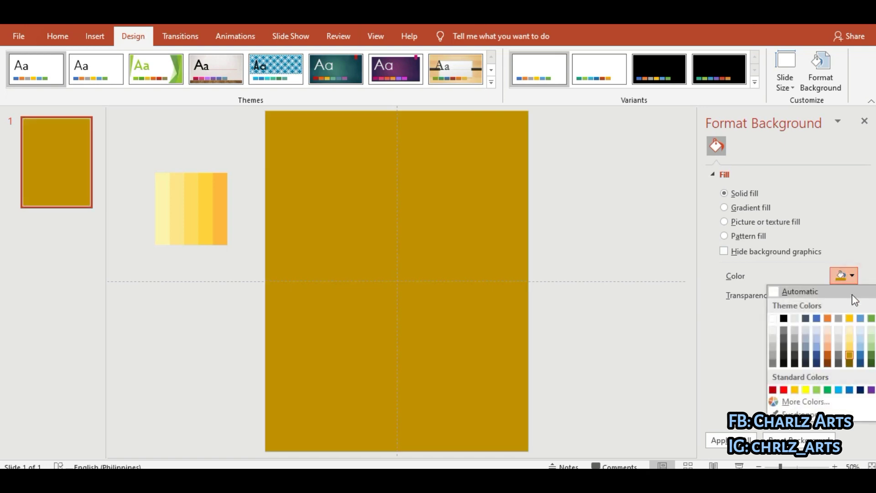
pyautogui.click(851, 348)
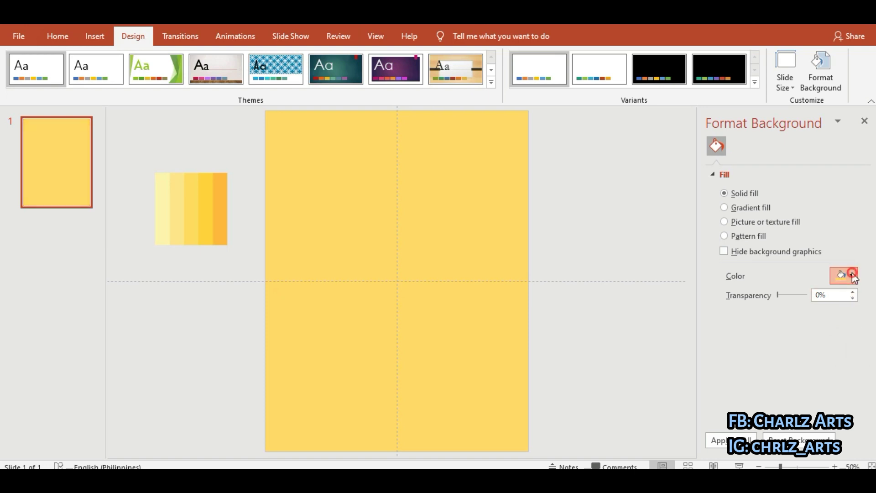
pyautogui.click(852, 276)
pyautogui.click(850, 359)
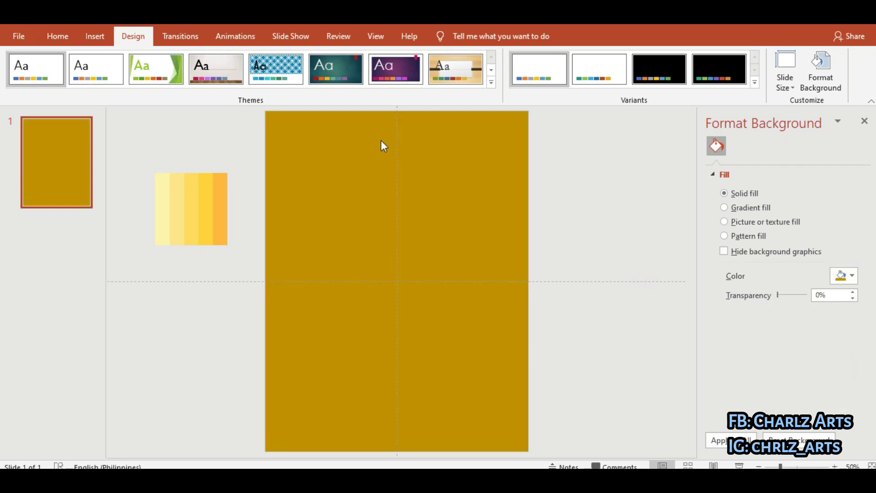
pyautogui.click(102, 36)
# Draw a large rectangle inside the page and centre it, leaving a gold margin
pyautogui.click(205, 68)
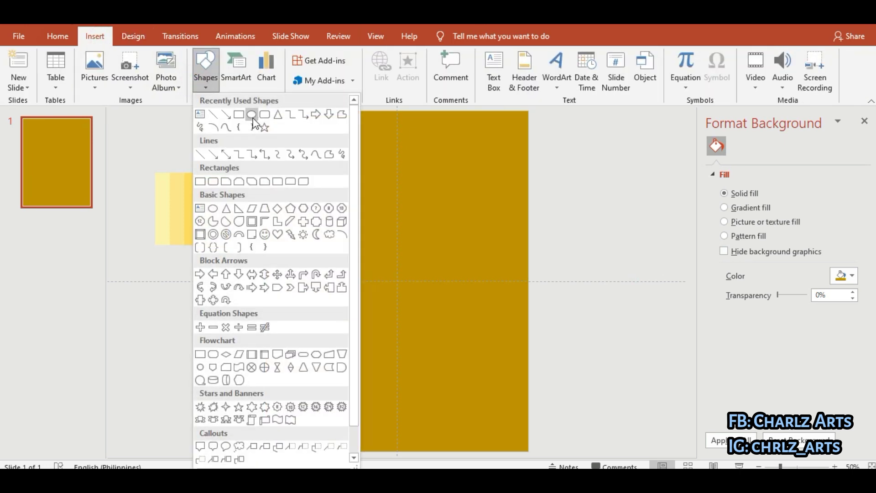
pyautogui.click(239, 116)
pyautogui.moveTo(314, 159)
pyautogui.mouseDown()
pyautogui.moveTo(493, 363)
pyautogui.moveTo(493, 405)
pyautogui.mouseUp()
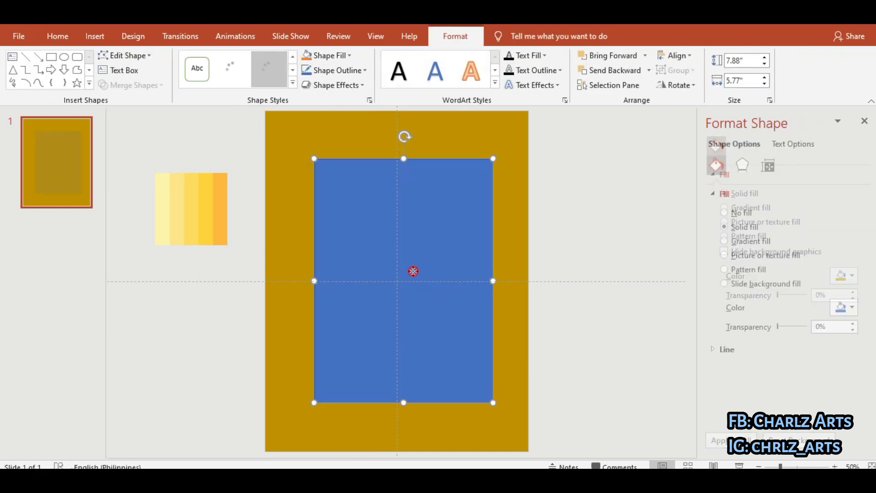
pyautogui.moveTo(412, 270); pyautogui.dragTo(394, 258)
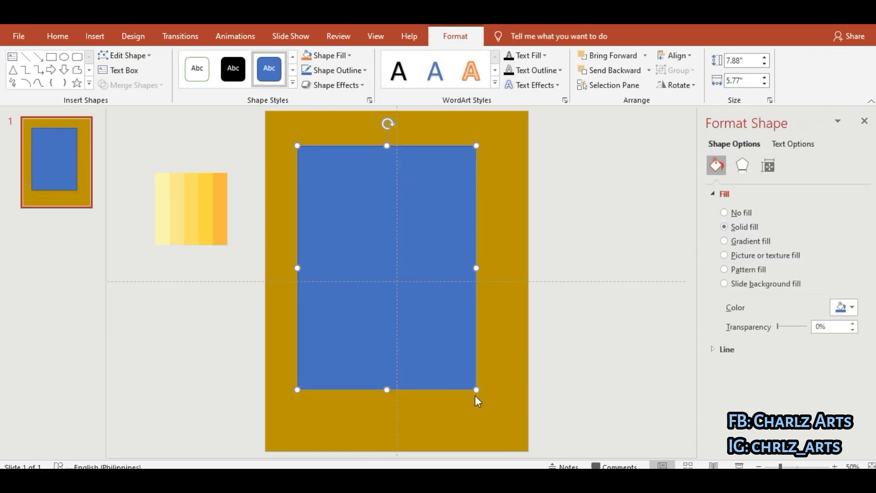
pyautogui.moveTo(476, 390); pyautogui.dragTo(499, 416)
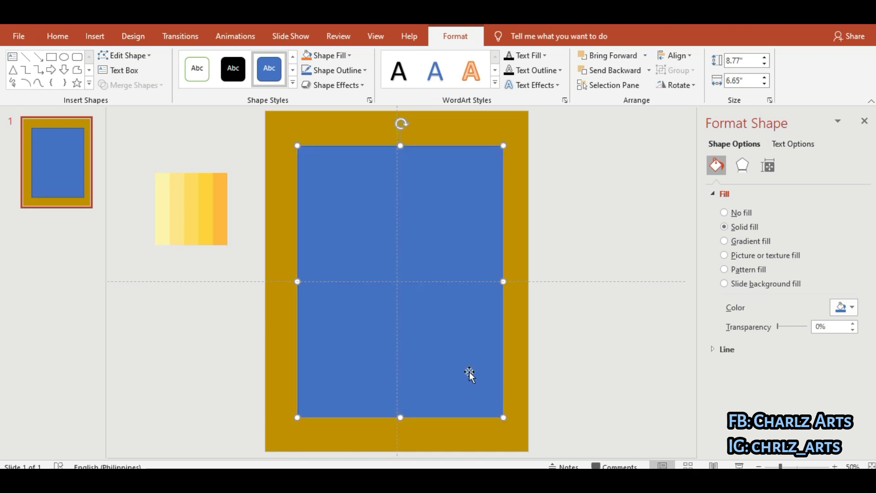
pyautogui.moveTo(464, 369); pyautogui.dragTo(464, 368)
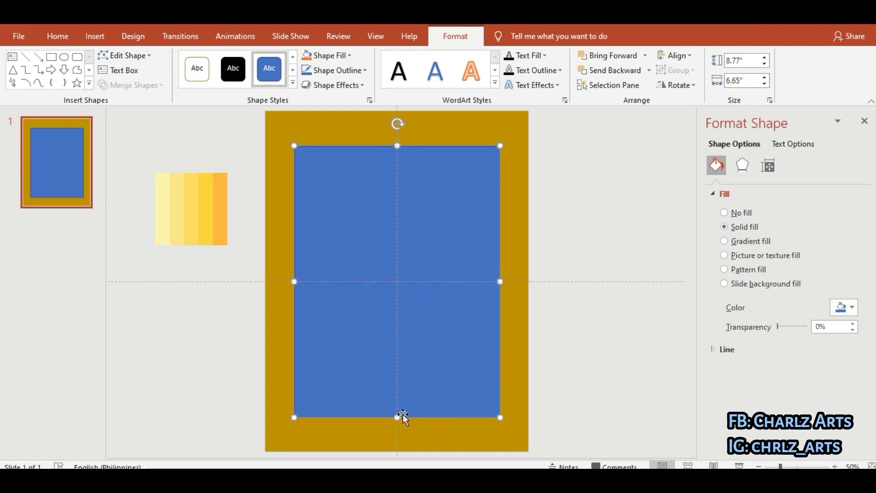
pyautogui.moveTo(397, 417); pyautogui.dragTo(398, 423)
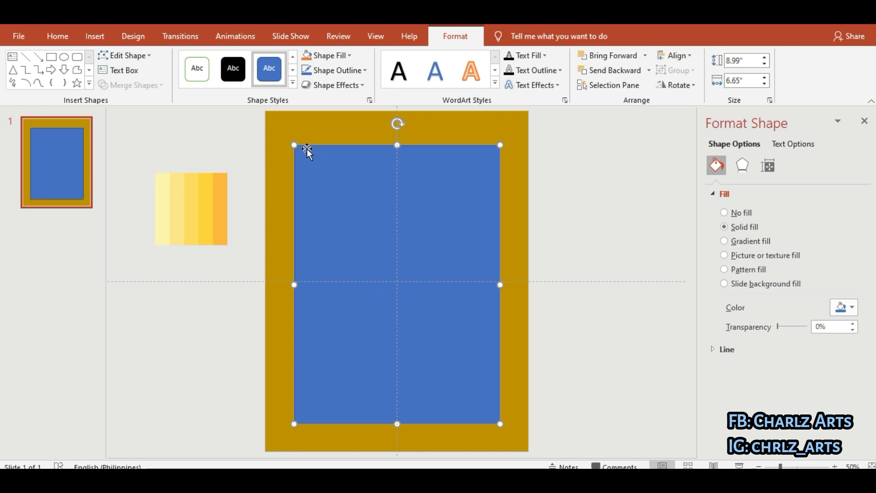
pyautogui.moveTo(296, 145); pyautogui.dragTo(290, 141)
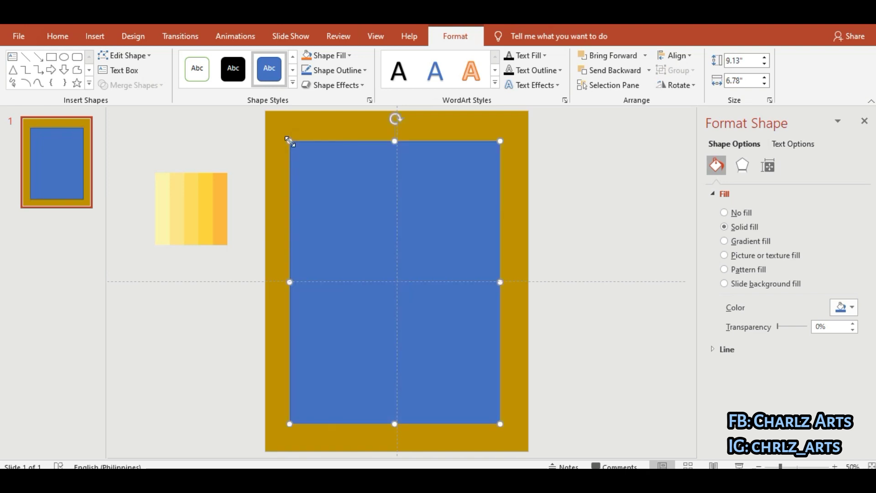
pyautogui.hotkey('ctrl', 'Right')
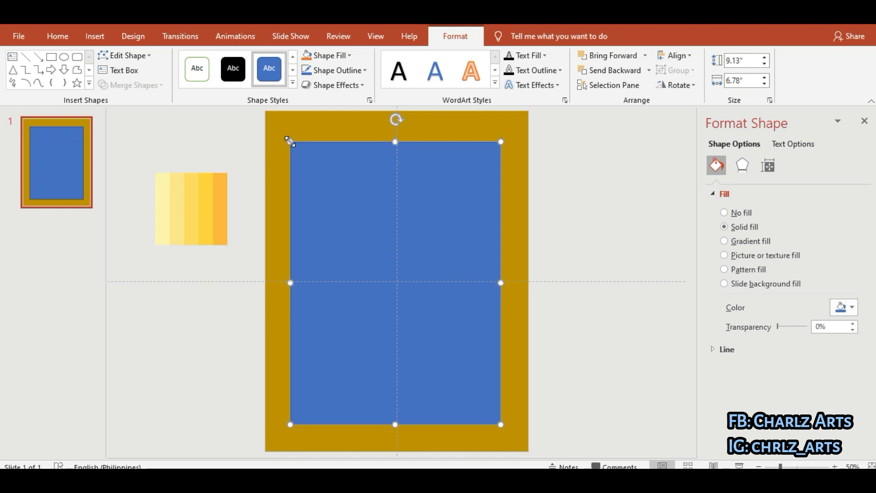
pyautogui.hotkey('ctrl', 'Right')
pyautogui.hotkey('ctrl', 'Right')
pyautogui.hotkey('ctrl', 'Right')
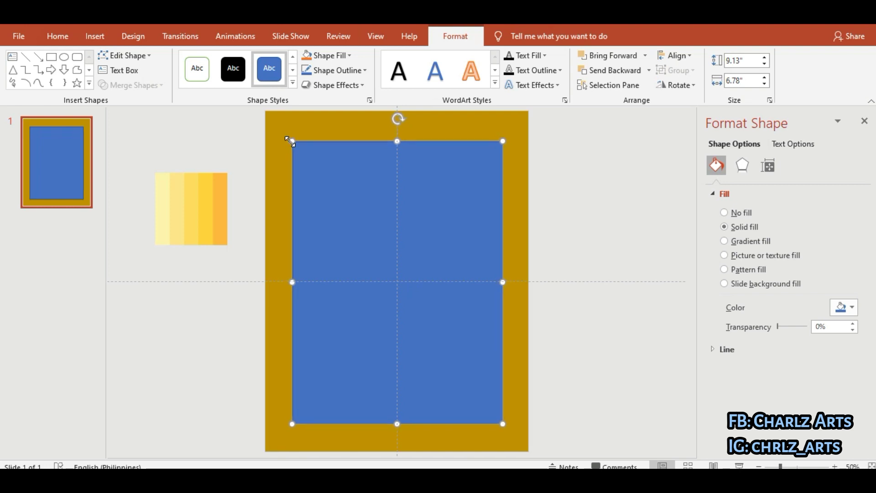
# Fill the rectangle with the palest swatch yellow via eyedropper and remove its outline
pyautogui.click(333, 58)
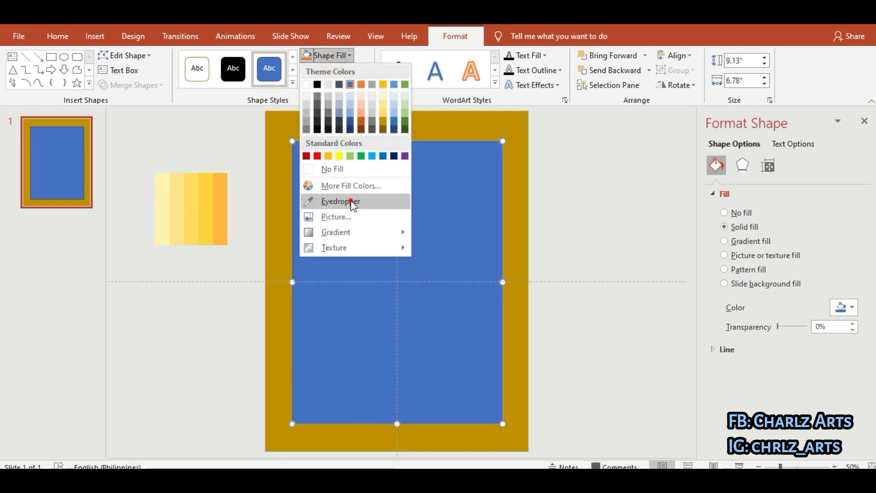
pyautogui.click(352, 199)
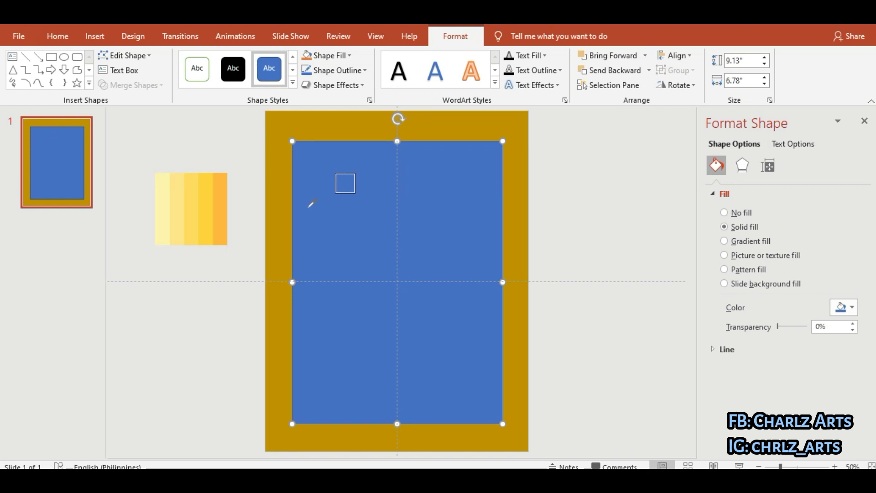
pyautogui.click(172, 212)
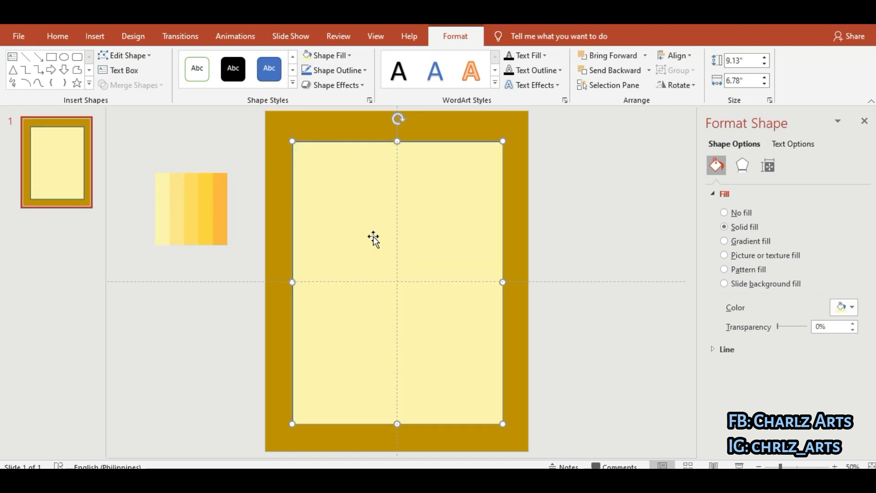
pyautogui.click(330, 73)
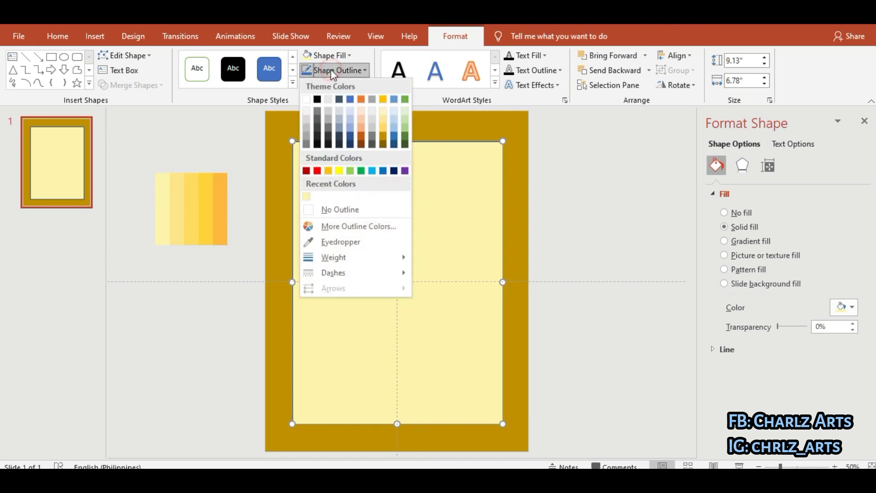
pyautogui.click(325, 207)
pyautogui.click(615, 253)
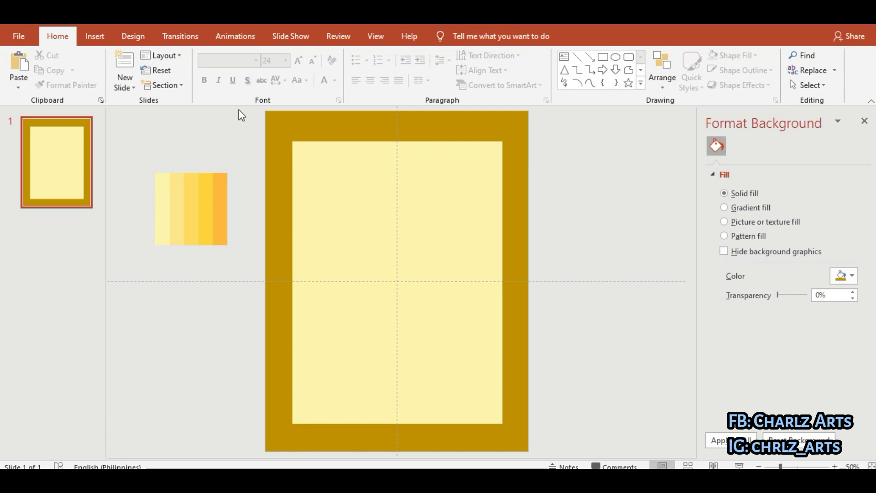
# Draw a circle on the page's top-right corner and fill it with golden swatch yellow
pyautogui.click(102, 40)
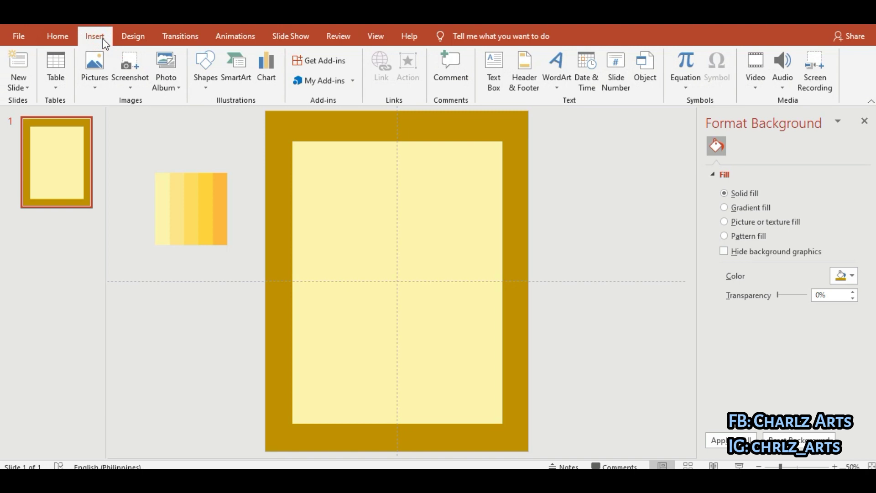
pyautogui.click(206, 77)
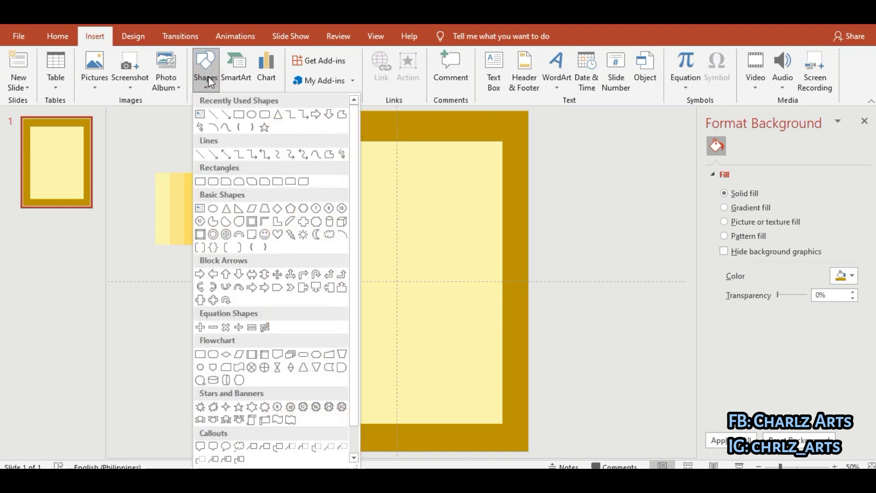
pyautogui.click(270, 123)
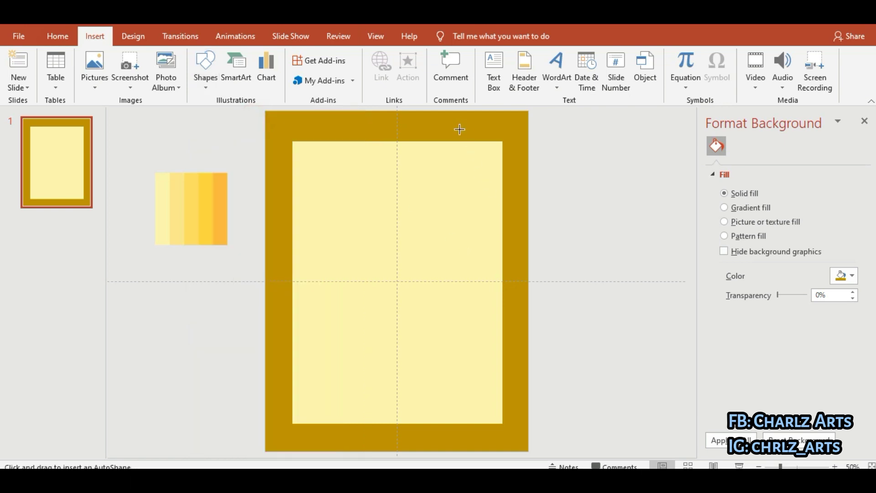
pyautogui.moveTo(454, 130); pyautogui.dragTo(520, 199)
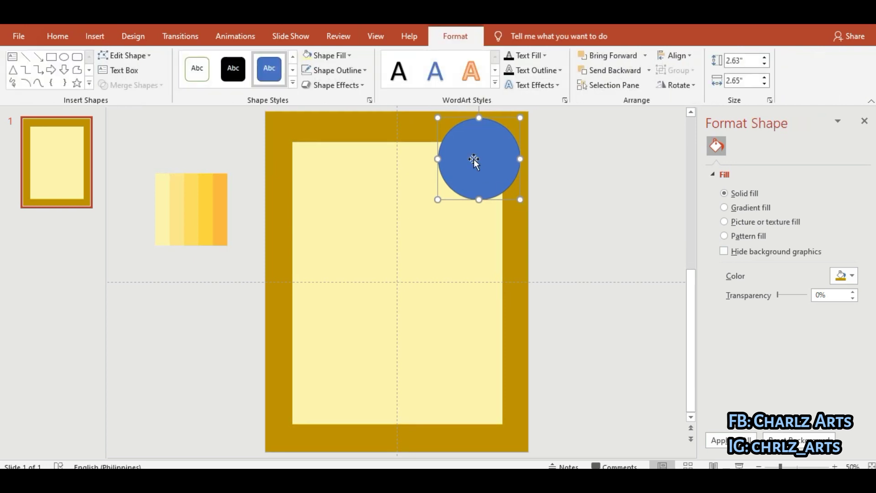
pyautogui.moveTo(477, 158); pyautogui.dragTo(478, 157)
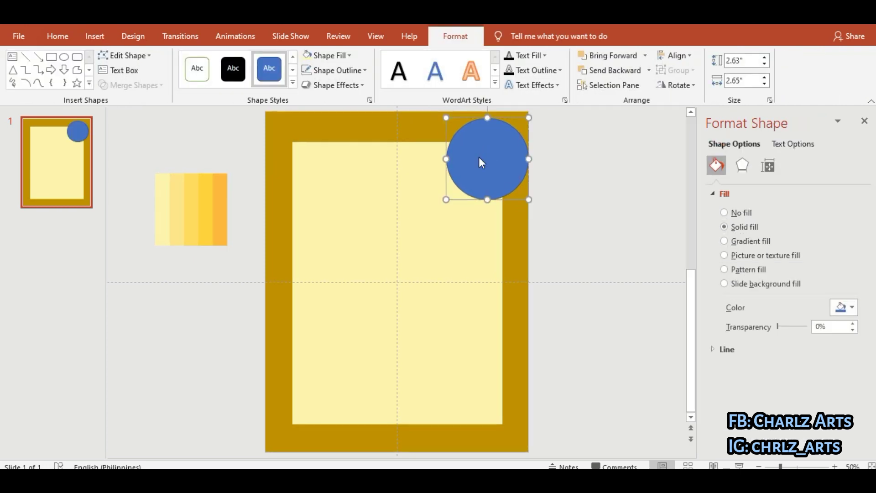
pyautogui.click(325, 57)
pyautogui.click(343, 227)
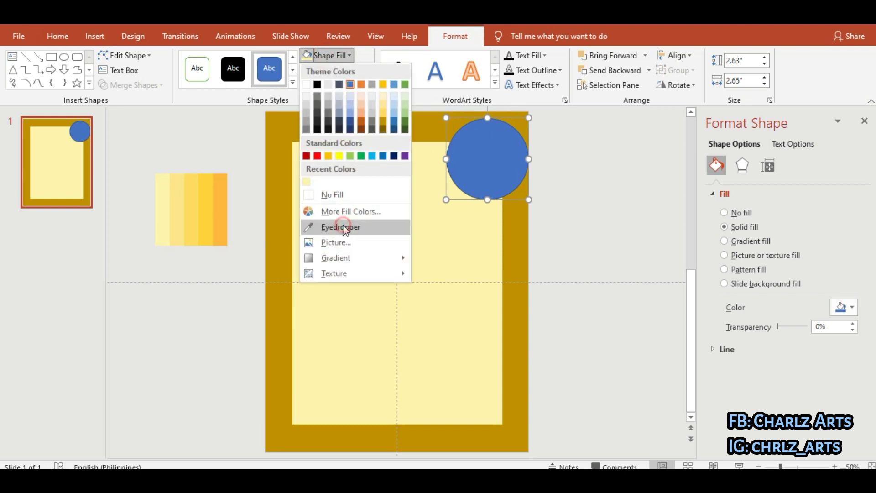
pyautogui.click(207, 220)
# Remove the yellow circle's outline and duplicate the circle
pyautogui.click(340, 71)
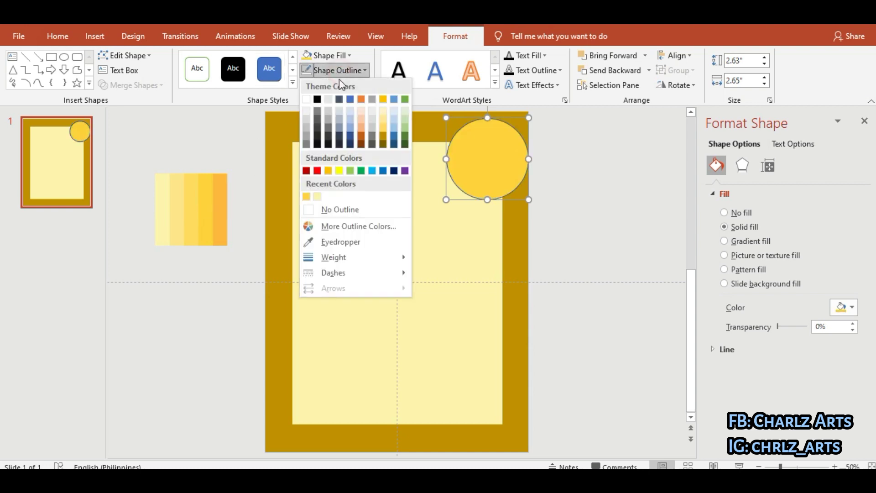
pyautogui.click(335, 210)
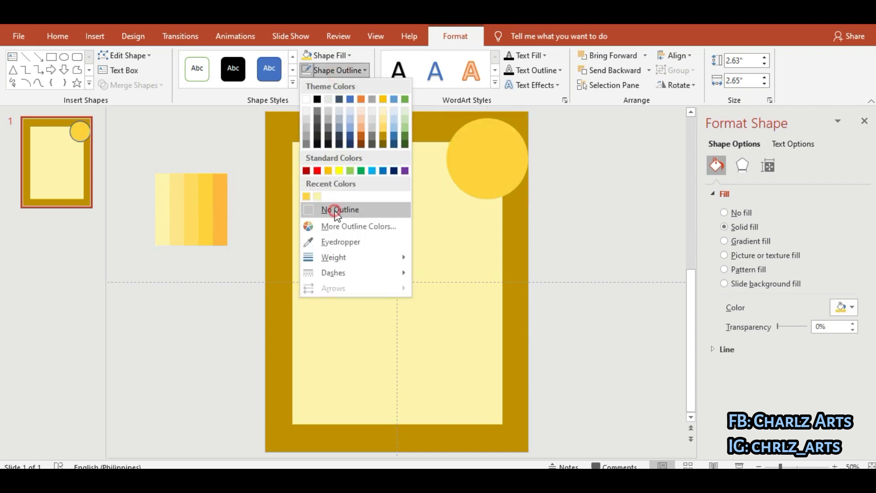
pyautogui.click(477, 173)
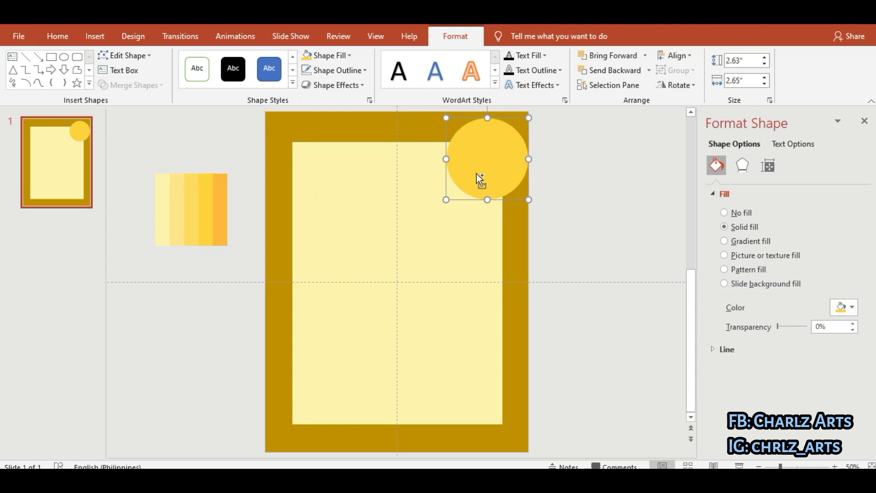
pyautogui.hotkey('ctrl', 'v')
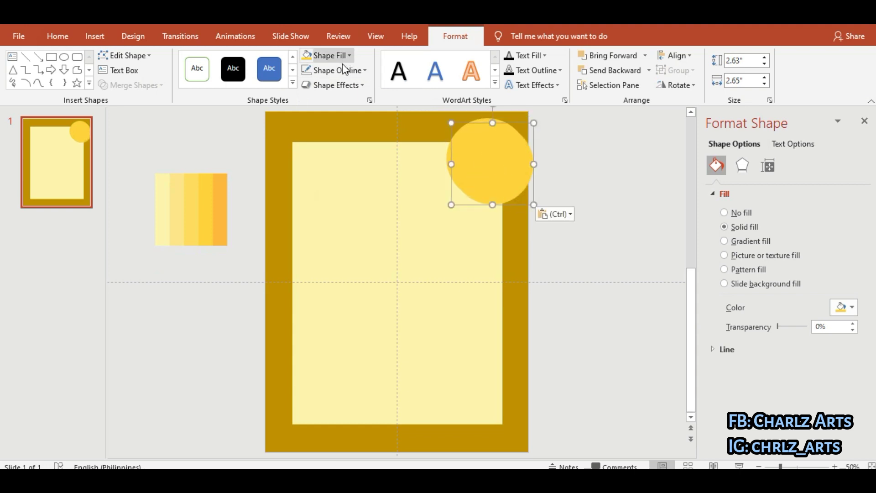
pyautogui.click(342, 68)
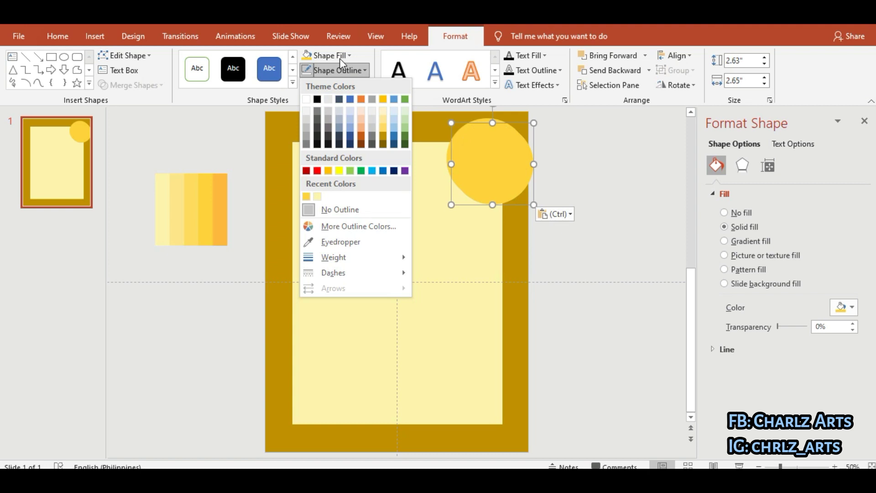
pyautogui.click(339, 59)
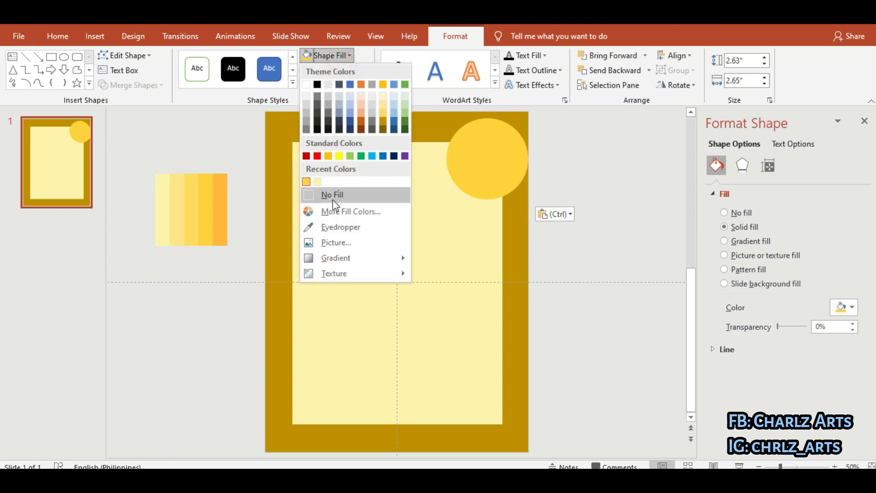
pyautogui.click(363, 58)
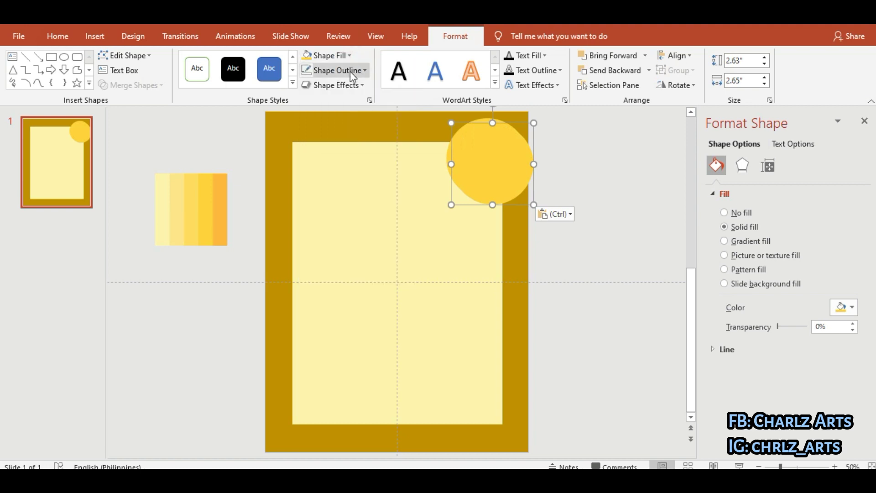
# Make the copy a black-outlined, unfilled ring about 2.19 in across, centred in the circle
pyautogui.click(351, 72)
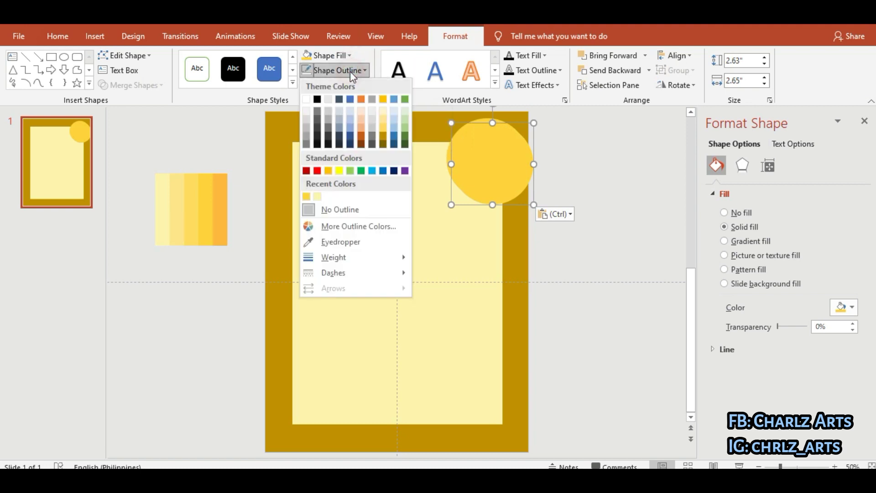
pyautogui.click(317, 99)
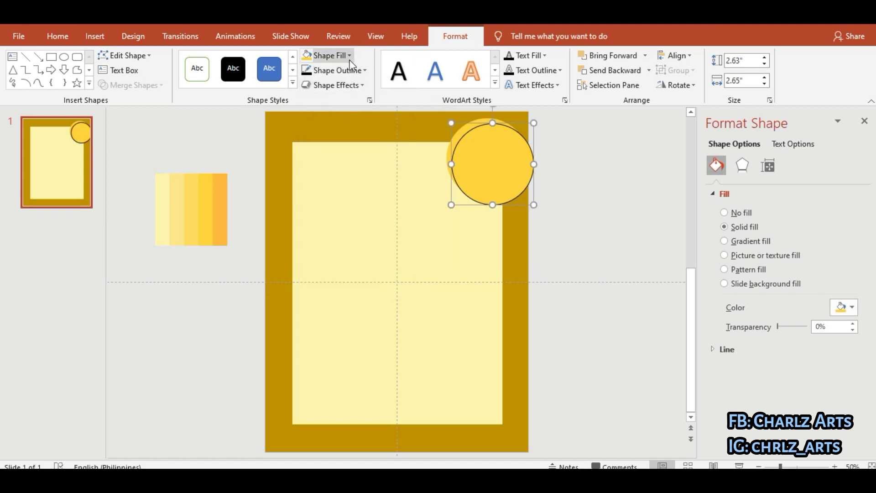
pyautogui.click(328, 56)
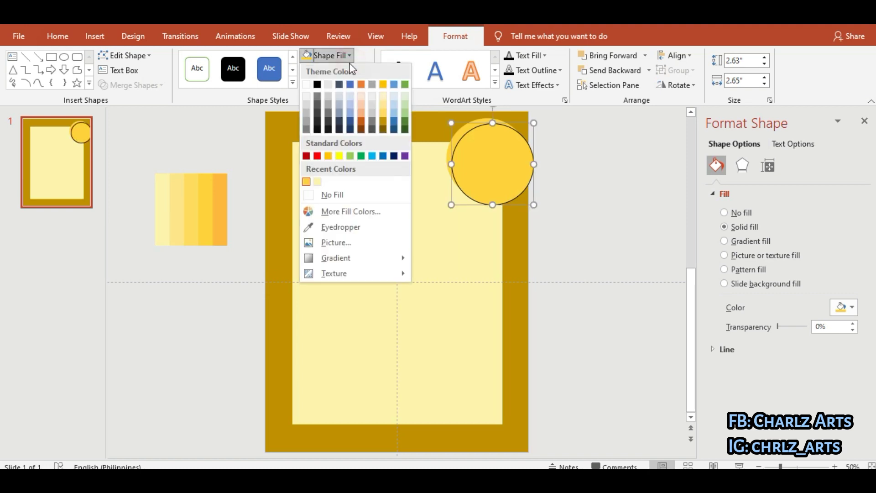
pyautogui.click(341, 192)
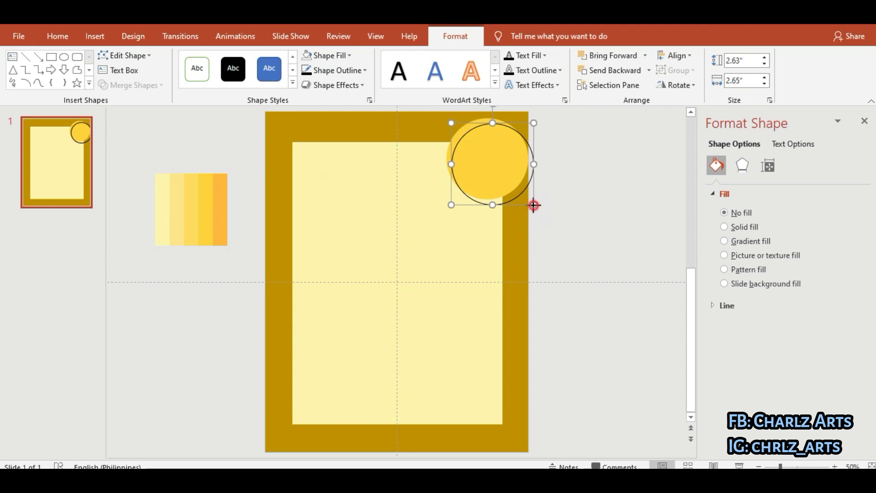
pyautogui.moveTo(533, 205); pyautogui.dragTo(519, 192)
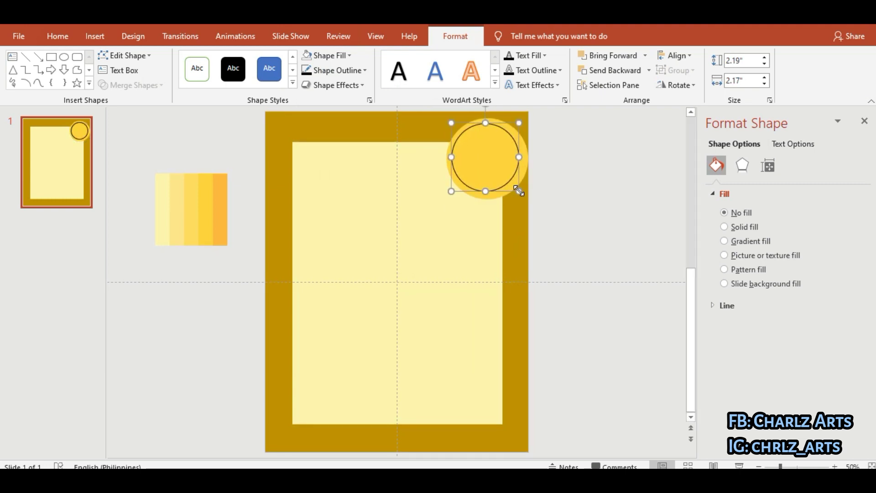
pyautogui.press('Right')
pyautogui.press('Down')
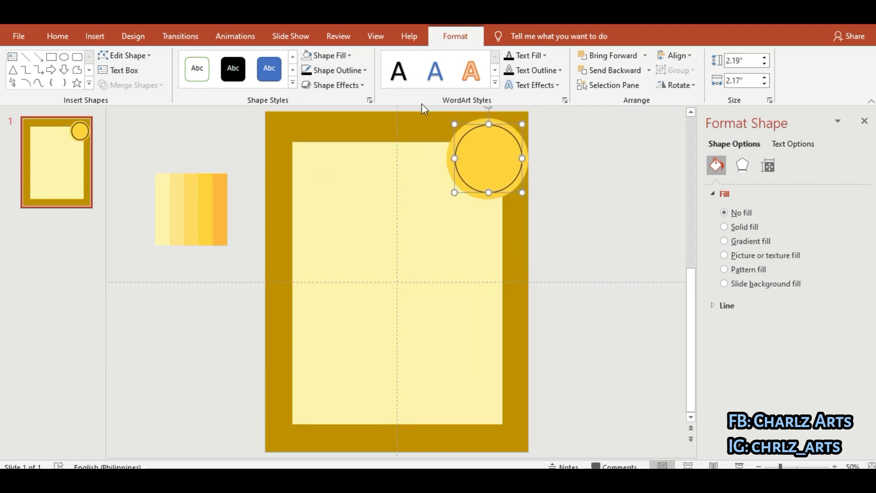
pyautogui.click(346, 71)
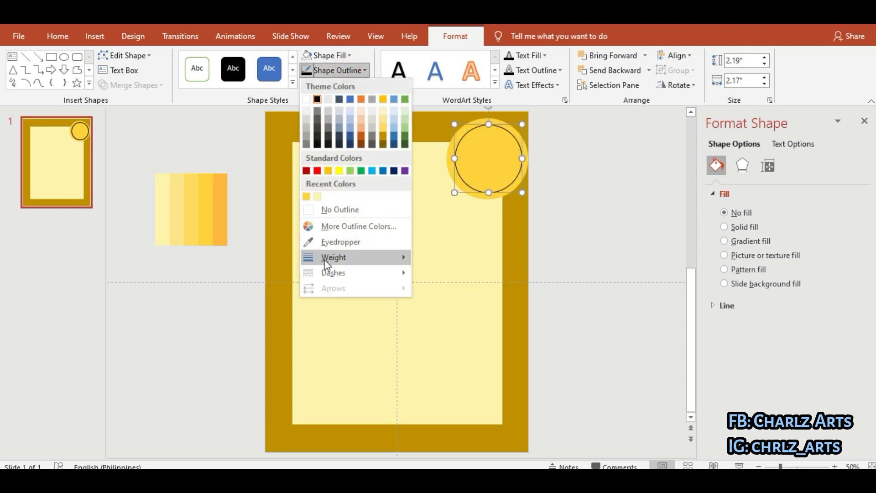
pyautogui.moveTo(334, 258)
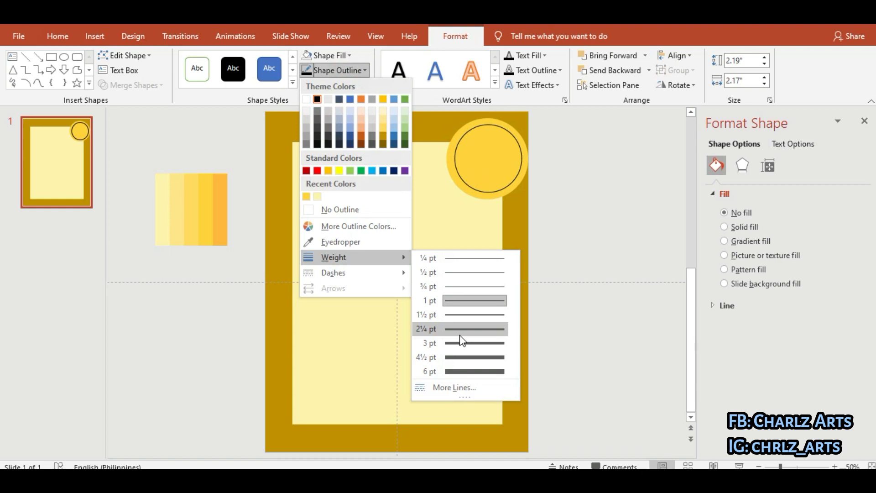
# Set the black ring's outline weight to 2¼ pt and select the outer circle
pyautogui.click(469, 325)
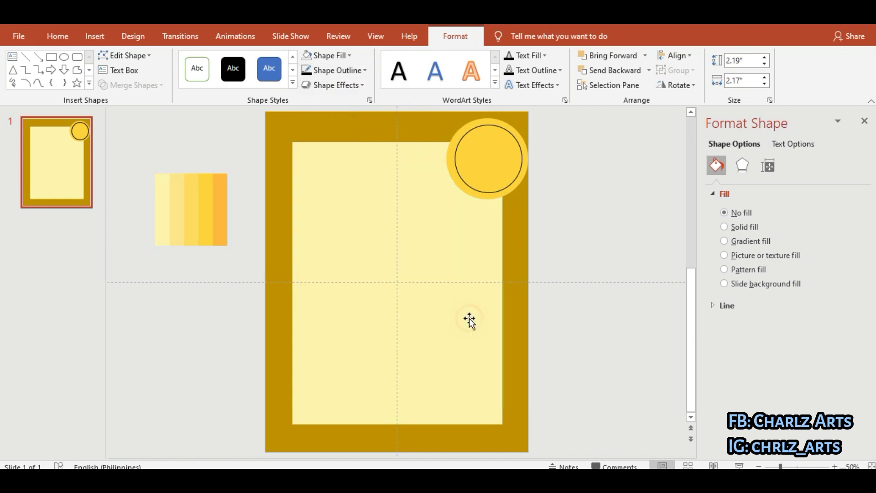
pyautogui.click(577, 237)
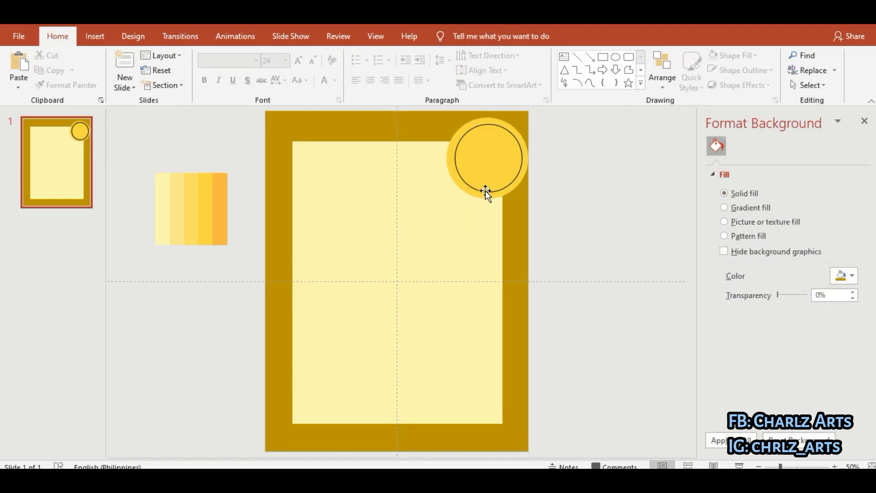
pyautogui.click(485, 191)
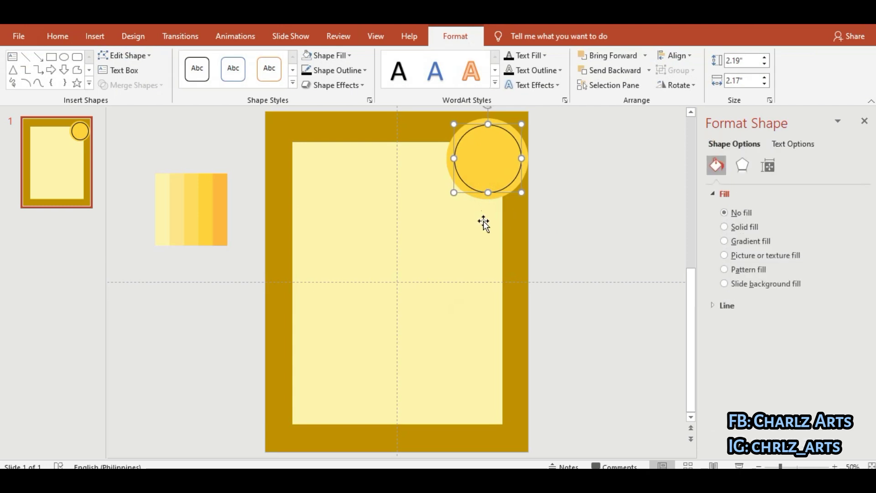
pyautogui.click(494, 199)
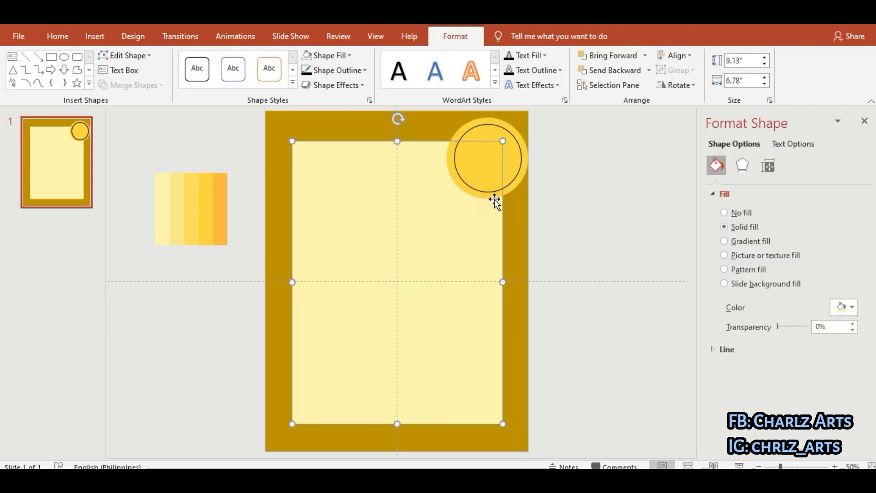
pyautogui.click(510, 124)
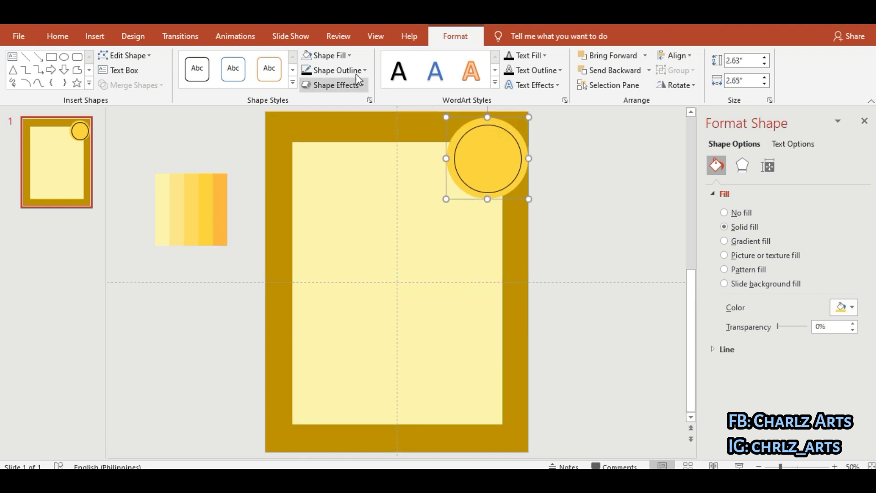
# Make the outer circle unfilled with a 6 pt yellow outline
pyautogui.click(327, 55)
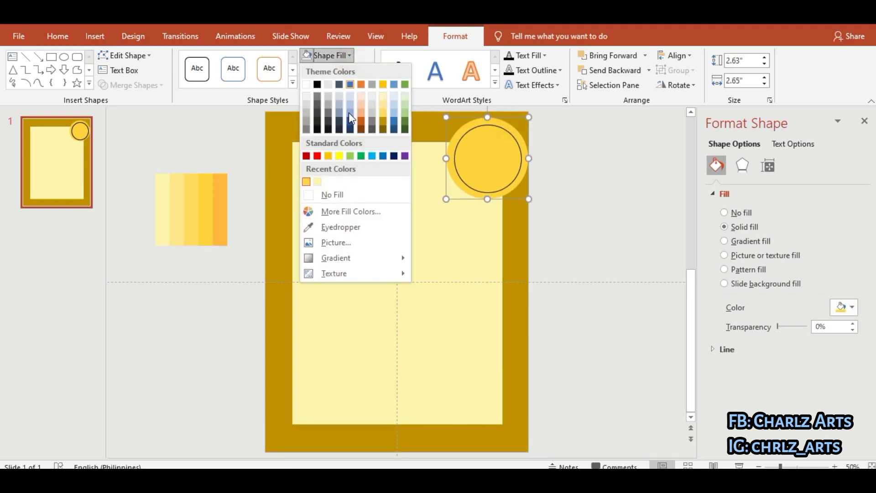
pyautogui.click(341, 196)
pyautogui.click(336, 69)
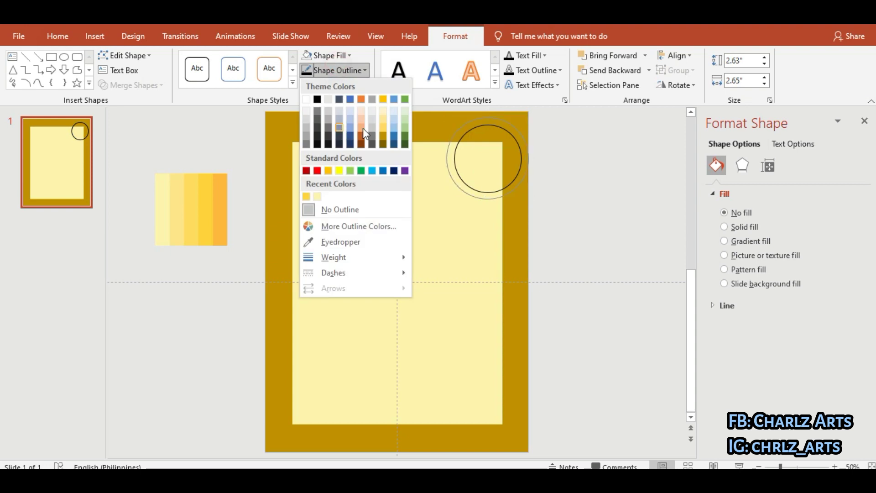
pyautogui.click(312, 198)
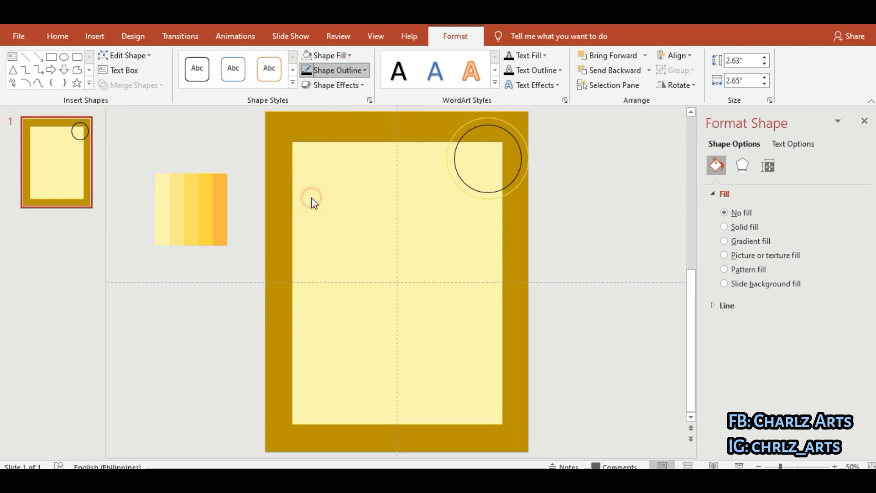
pyautogui.click(353, 71)
pyautogui.moveTo(334, 258)
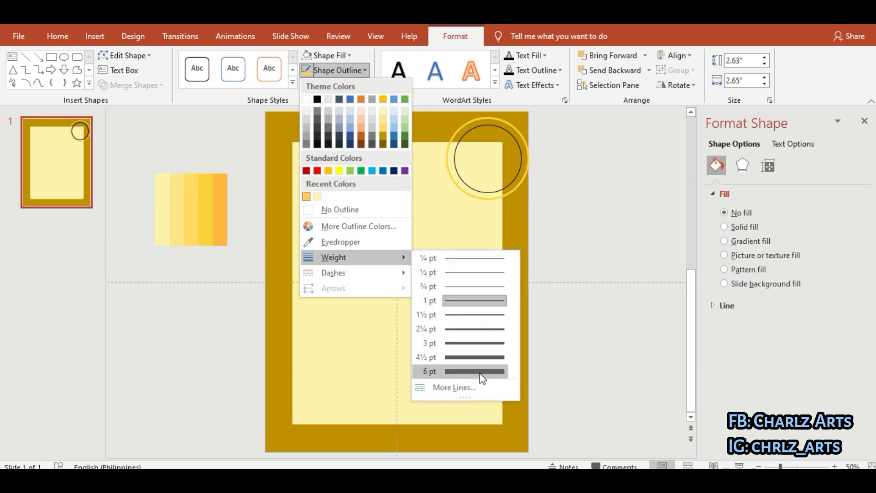
pyautogui.click(479, 371)
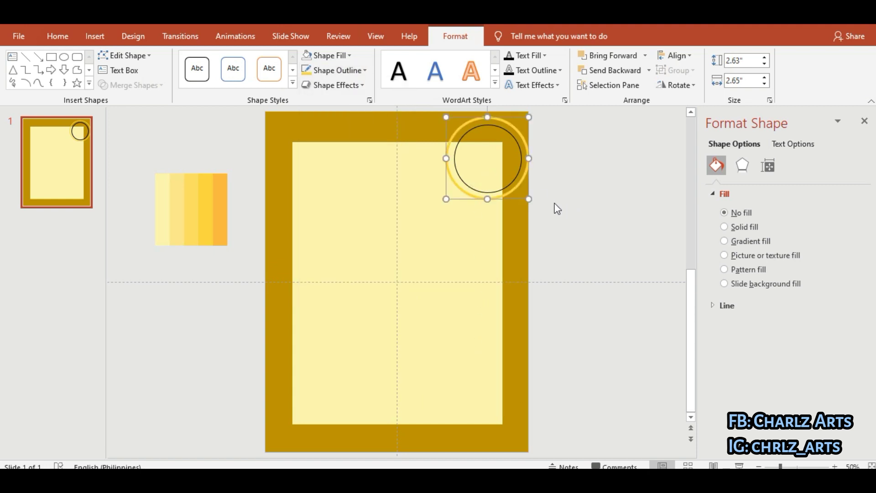
# Group the two circles and shift them onto the page's top-right corner
pyautogui.click(576, 202)
pyautogui.click(500, 120)
pyautogui.keyDown('shift'); pyautogui.click(499, 119); pyautogui.keyUp('shift')
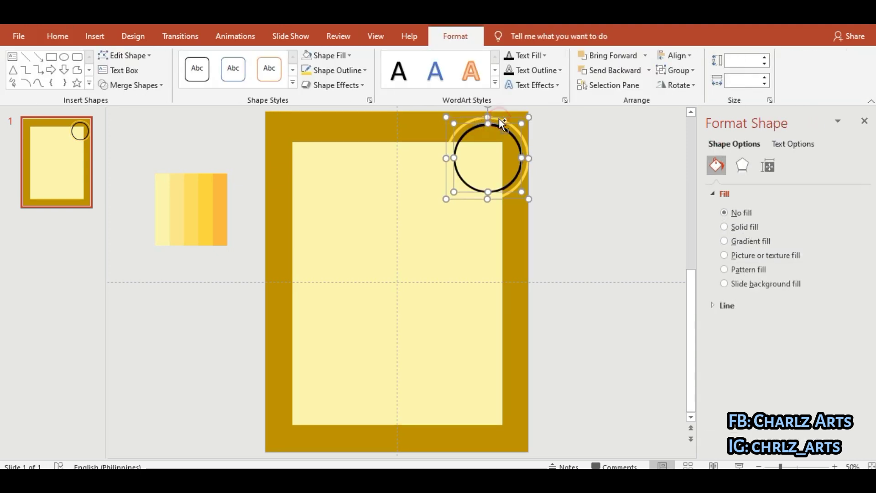
pyautogui.rightClick(499, 118)
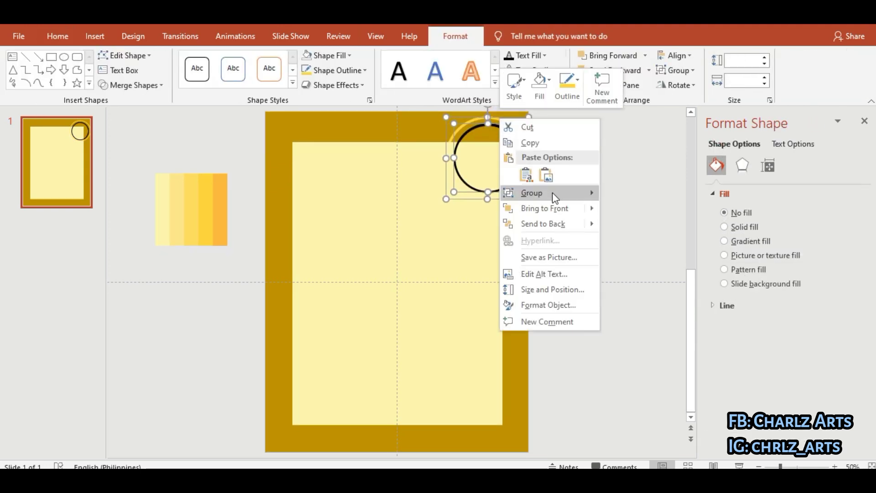
pyautogui.moveTo(532, 193)
pyautogui.click(625, 195)
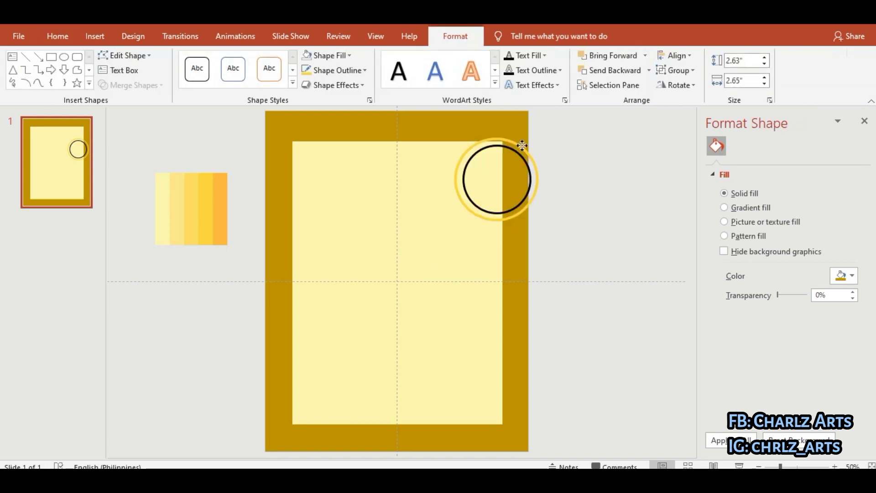
pyautogui.moveTo(522, 145)
pyautogui.mouseDown()
pyautogui.moveTo(525, 130)
pyautogui.moveTo(531, 145)
pyautogui.mouseUp()
# Insert the yellow flower picture, size it to about 3.99 in, and place it bottom-left
pyautogui.click(637, 178)
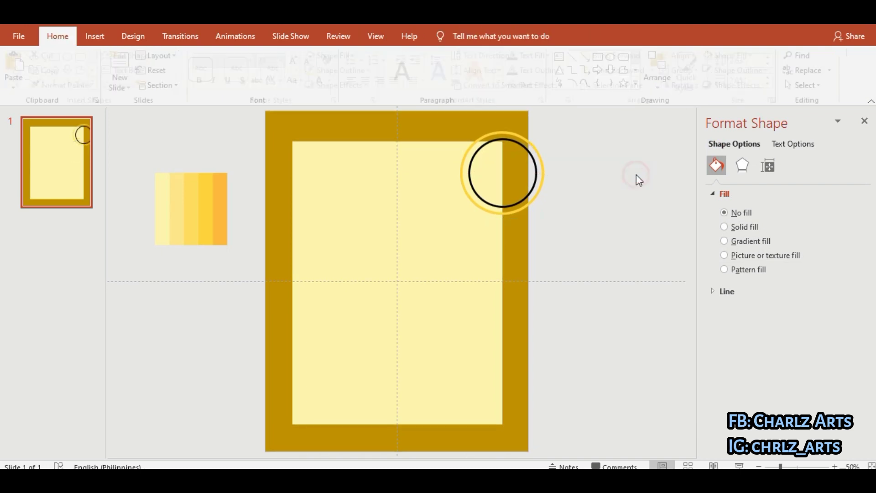
pyautogui.click(95, 36)
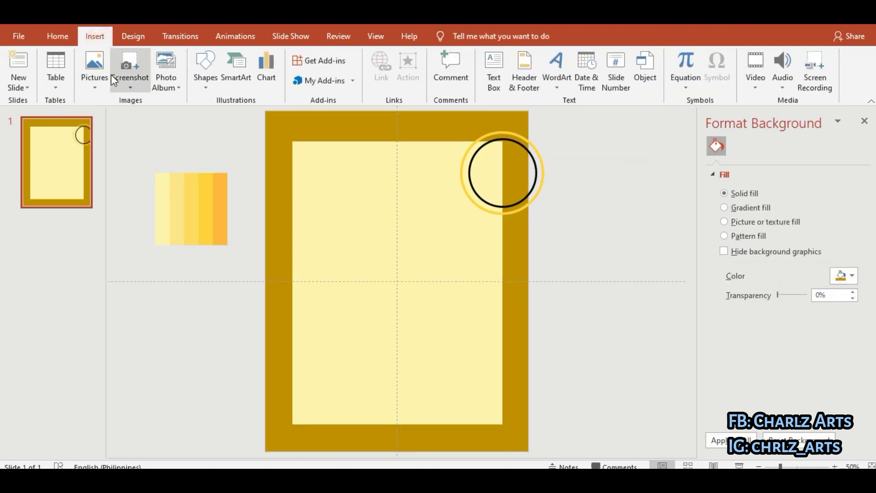
pyautogui.click(101, 78)
pyautogui.click(115, 119)
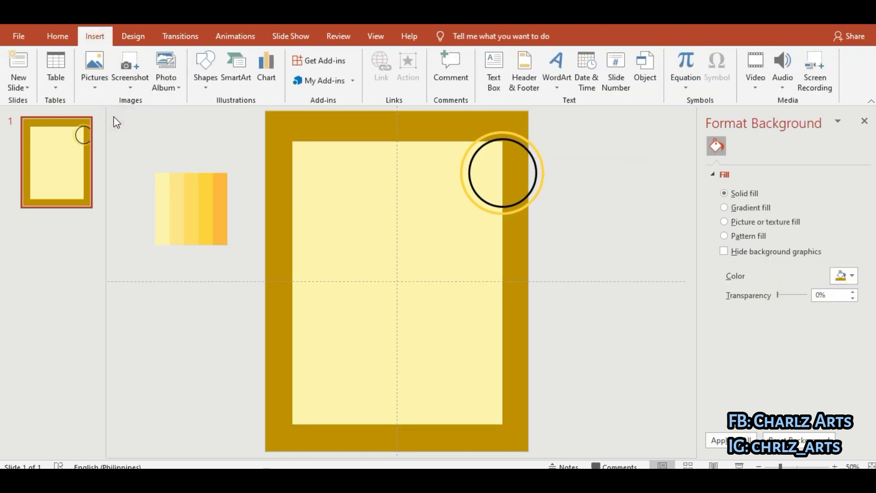
pyautogui.click(241, 108)
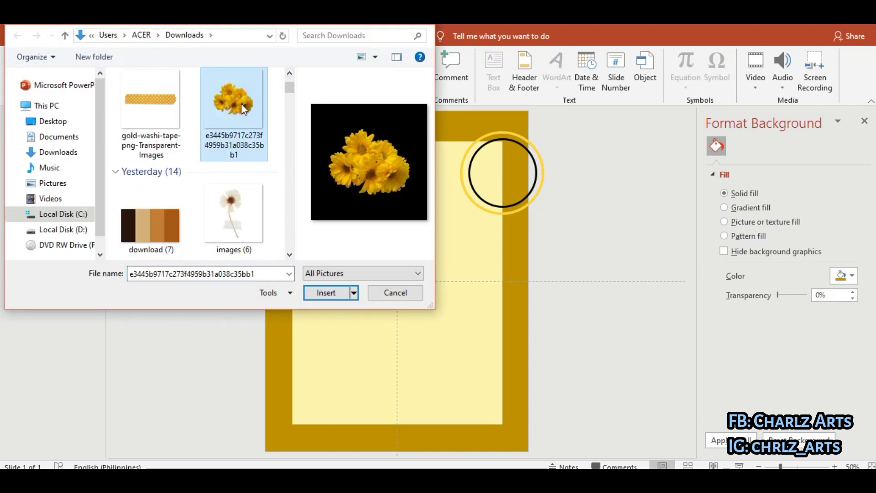
pyautogui.doubleClick(242, 108)
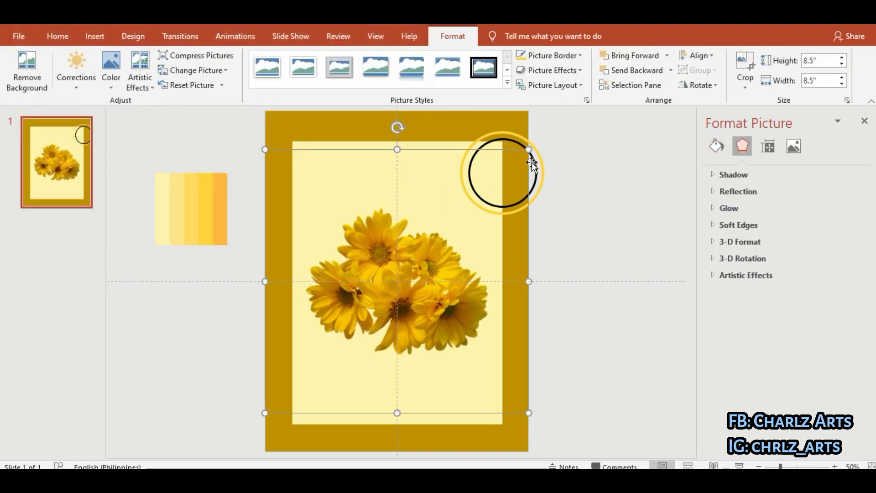
pyautogui.moveTo(529, 149); pyautogui.dragTo(369, 308)
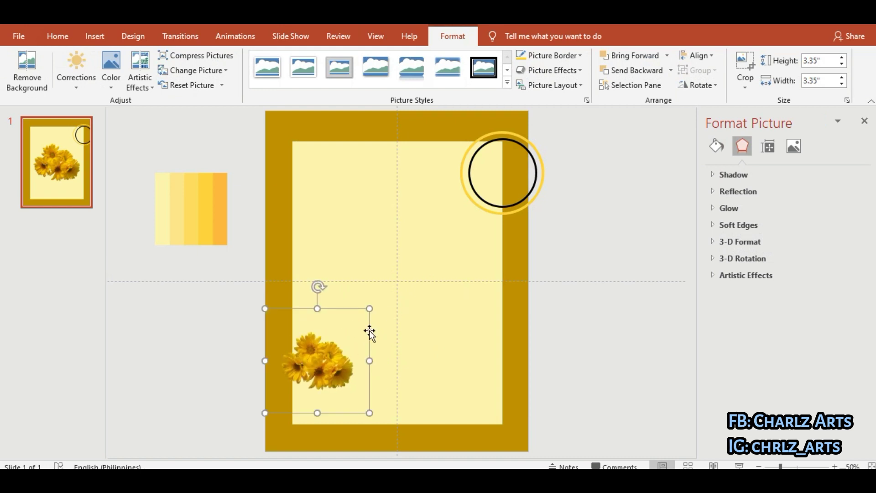
pyautogui.moveTo(334, 365); pyautogui.dragTo(321, 423)
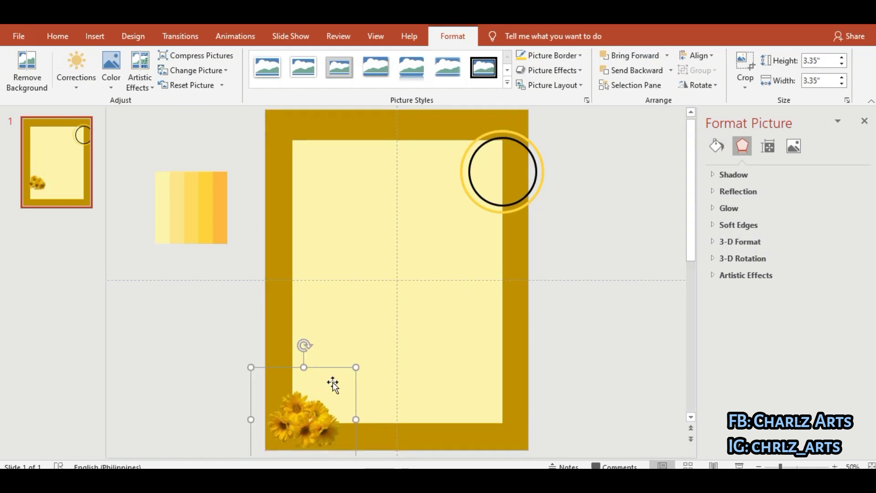
pyautogui.moveTo(356, 370); pyautogui.dragTo(375, 348)
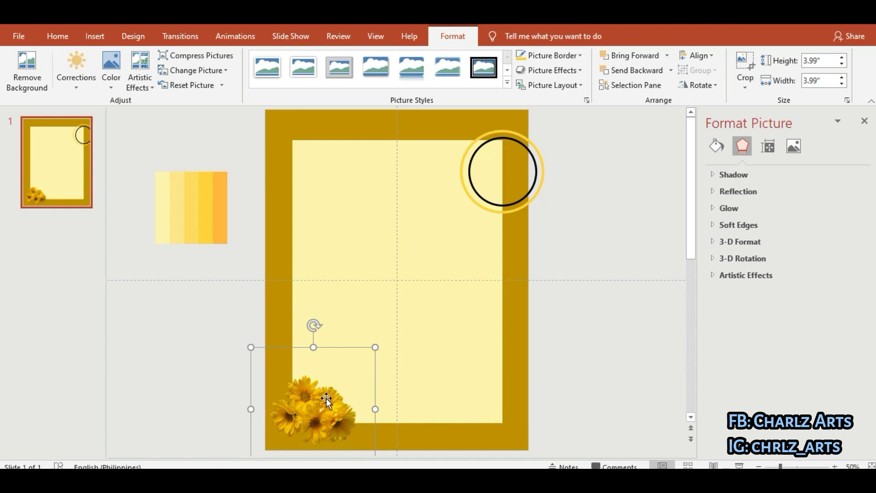
pyautogui.press('Escape')
pyautogui.click(94, 36)
# Draw a long banner rectangle near the top of the page
pyautogui.click(193, 63)
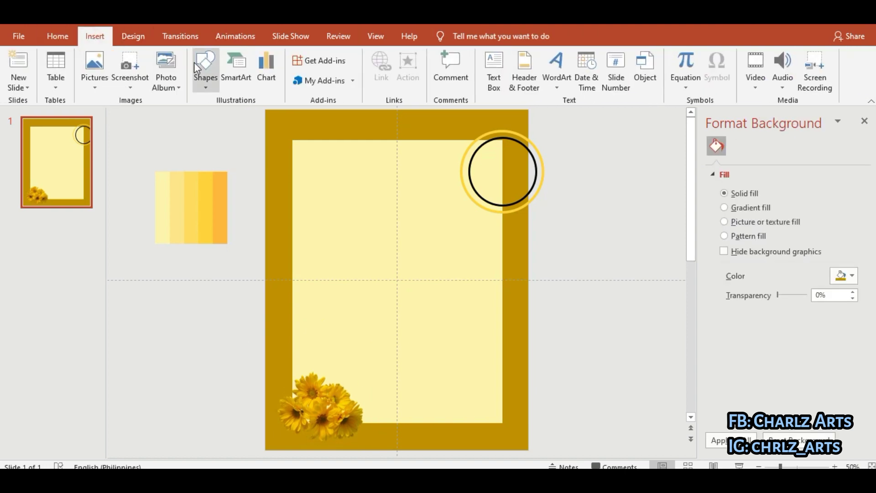
pyautogui.click(239, 114)
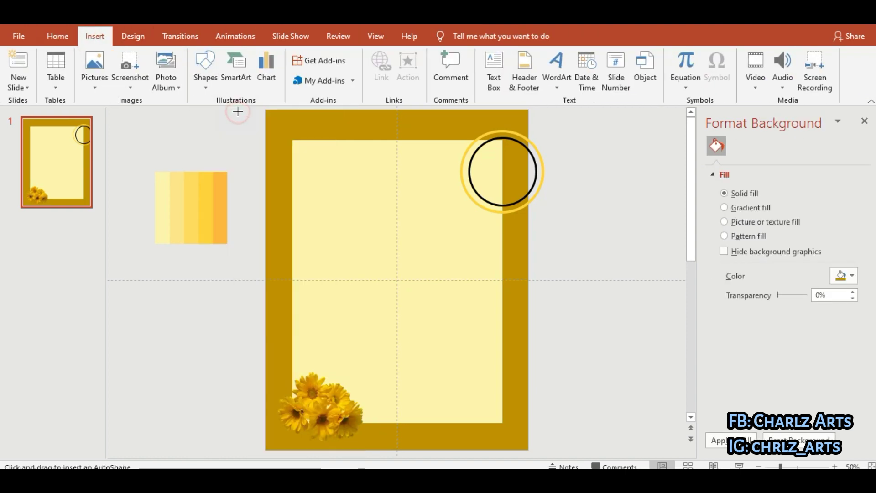
pyautogui.moveTo(274, 152); pyautogui.dragTo(455, 182)
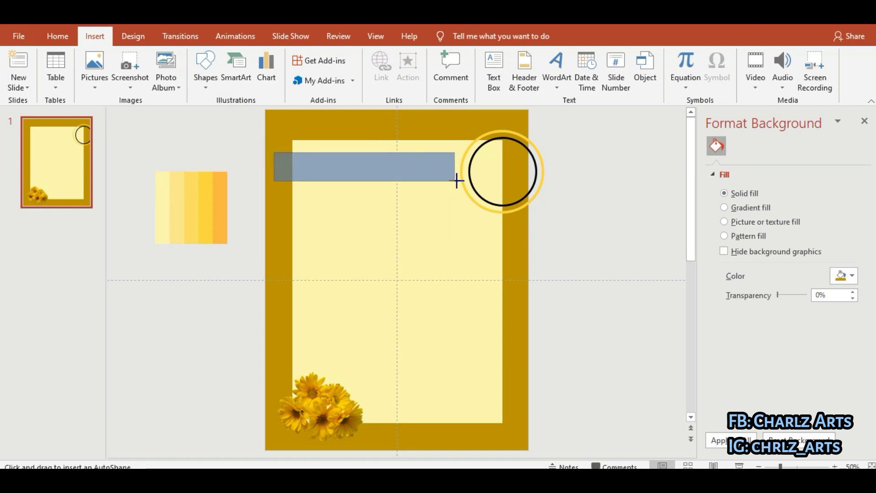
pyautogui.moveTo(456, 182); pyautogui.dragTo(455, 180)
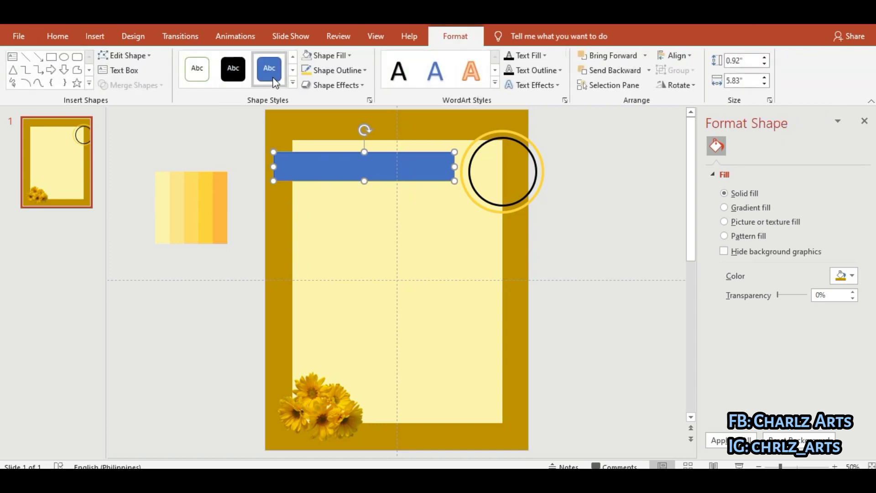
# Fill the banner with a darker swatch yellow via eyedropper and remove its outline
pyautogui.click(340, 56)
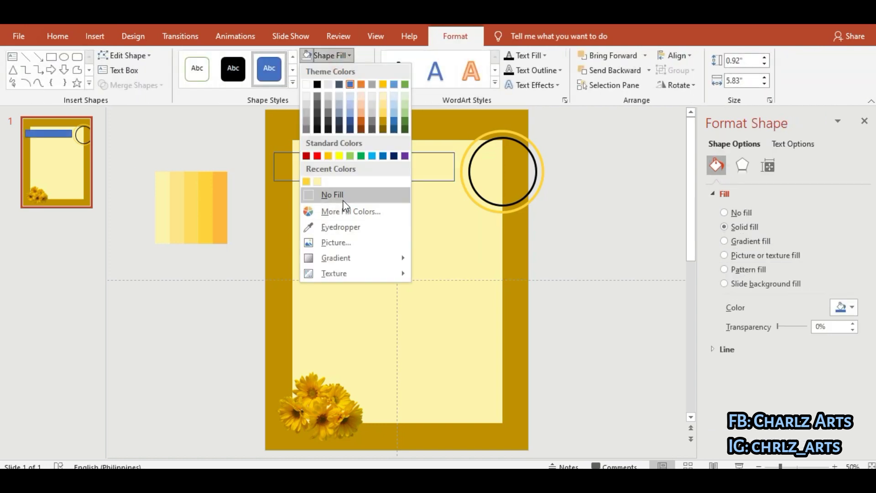
pyautogui.click(340, 227)
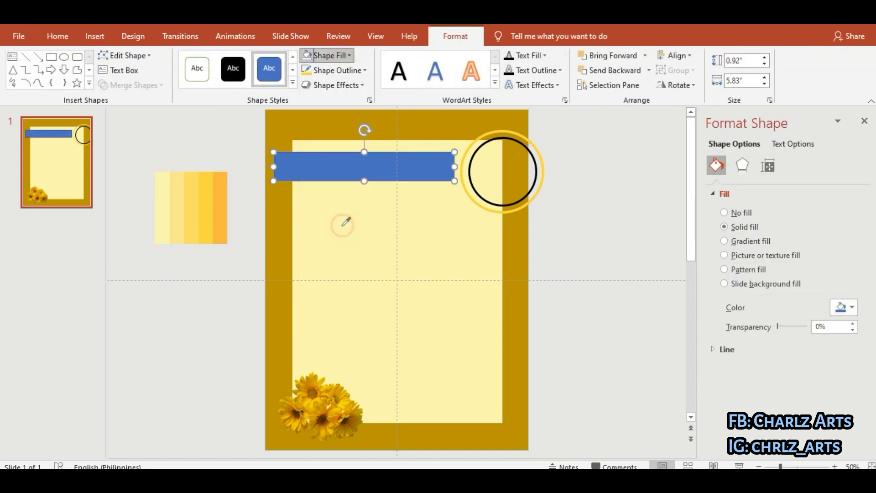
pyautogui.click(180, 204)
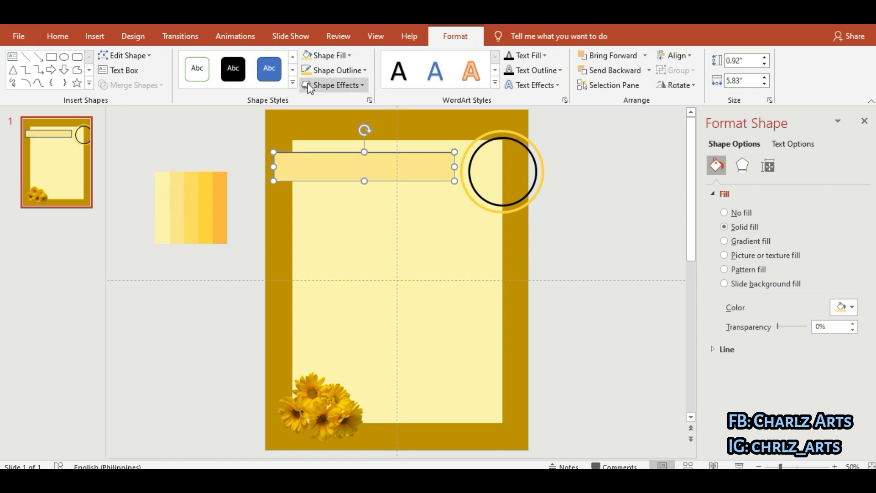
pyautogui.click(332, 59)
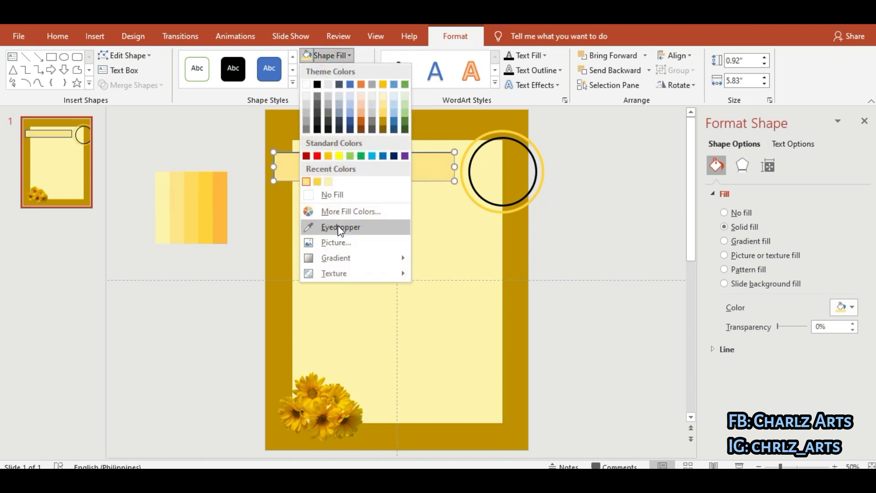
pyautogui.click(337, 226)
pyautogui.click(195, 226)
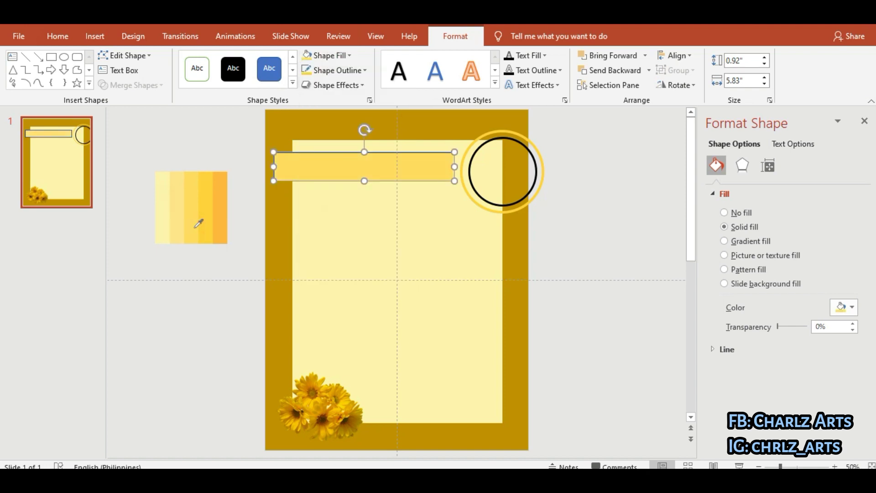
pyautogui.click(335, 74)
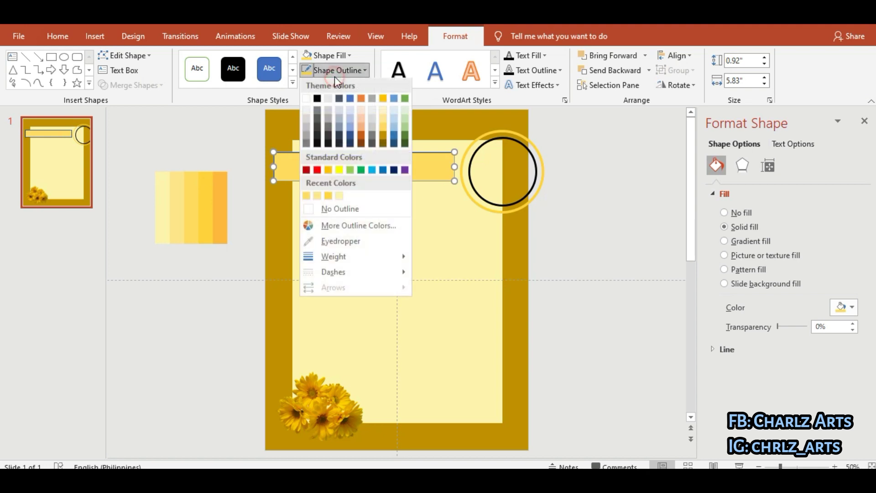
pyautogui.click(329, 215)
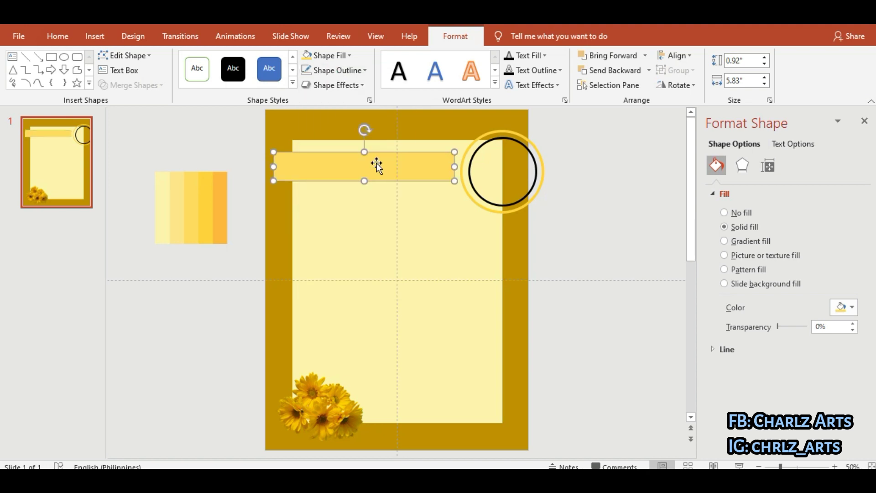
# Stretch the banner to the slide's left edge at 6.25 in wide
pyautogui.moveTo(377, 163); pyautogui.dragTo(385, 163)
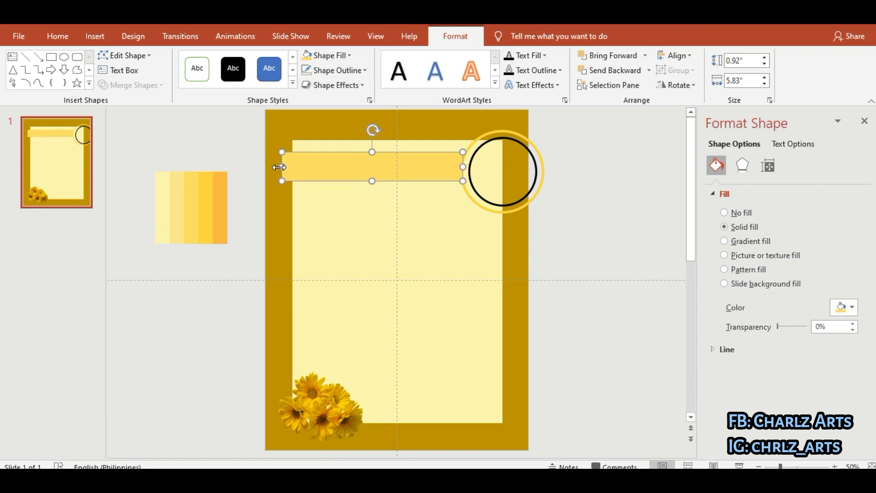
pyautogui.moveTo(279, 167); pyautogui.dragTo(267, 168)
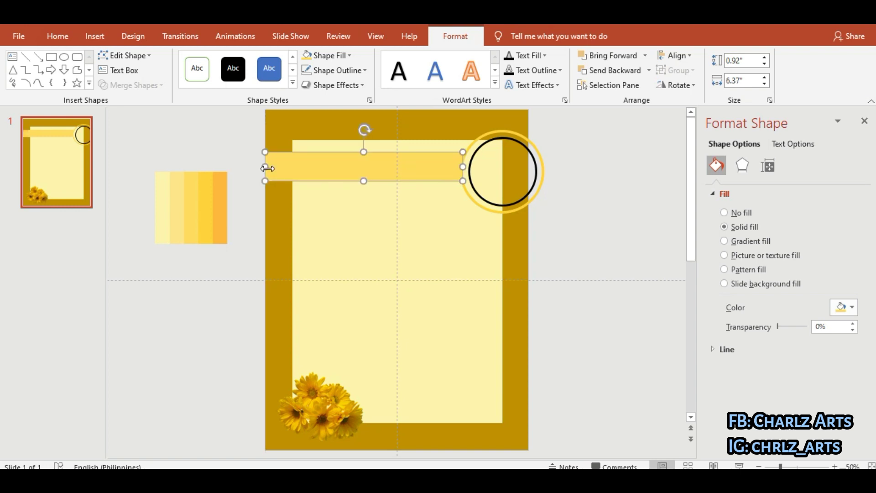
pyautogui.press('Left')
pyautogui.press('Left')
pyautogui.press('Left')
pyautogui.press('Left')
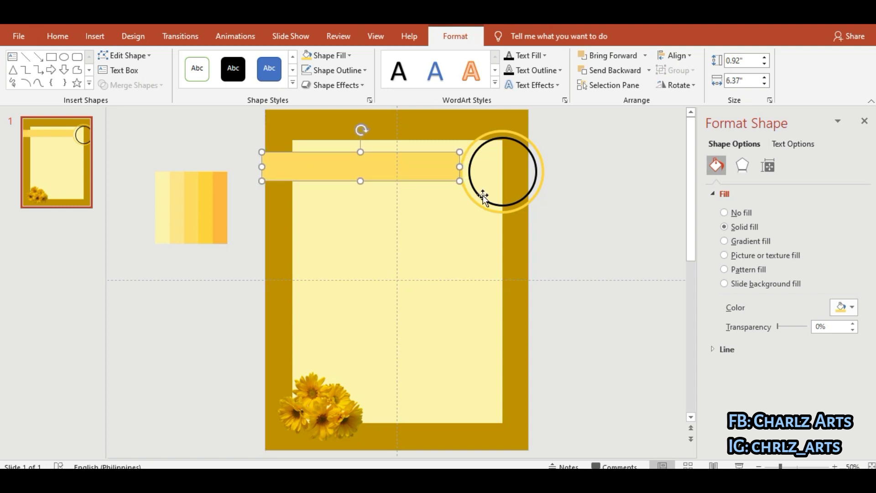
pyautogui.press('Left')
pyautogui.moveTo(258, 168); pyautogui.dragTo(267, 169)
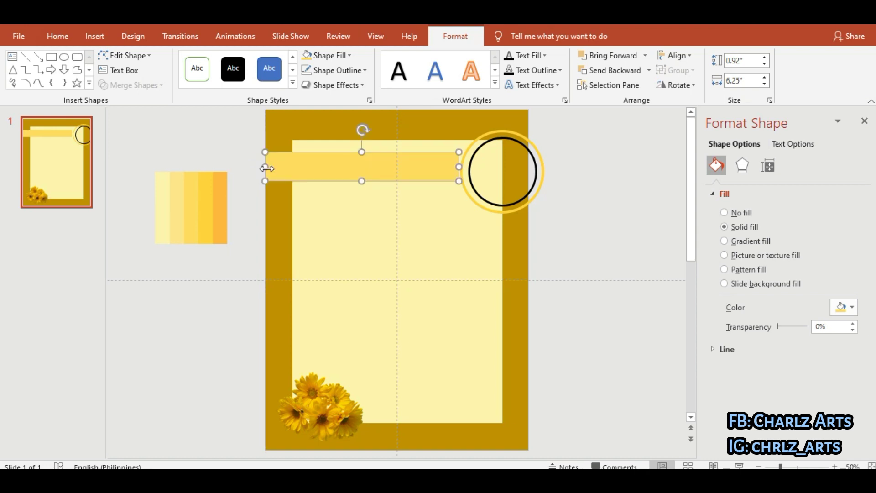
# Duplicate the banner, fill the copy Black, Text 1, Lighter 25%, and narrow it to 5.97 in over the gold one
pyautogui.hotkey('ctrl', 'd')
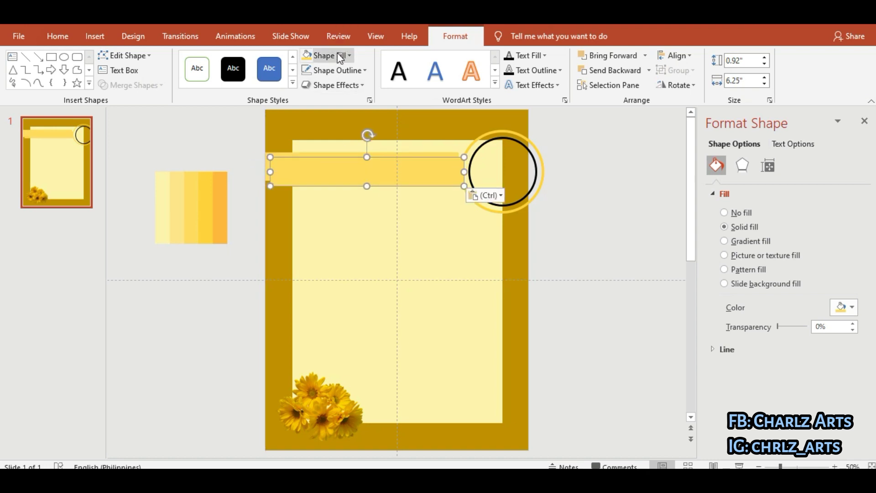
pyautogui.click(337, 54)
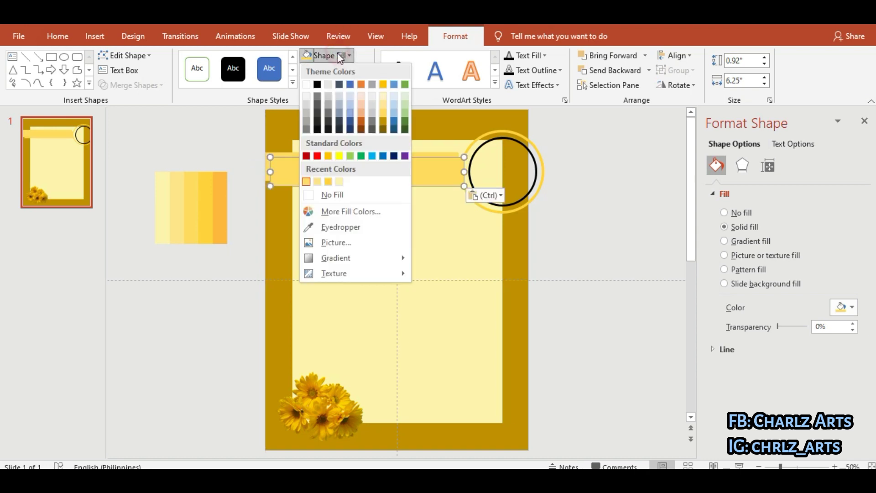
pyautogui.click(317, 112)
pyautogui.moveTo(363, 173)
pyautogui.mouseDown()
pyautogui.moveTo(349, 173)
pyautogui.moveTo(358, 172)
pyautogui.mouseUp()
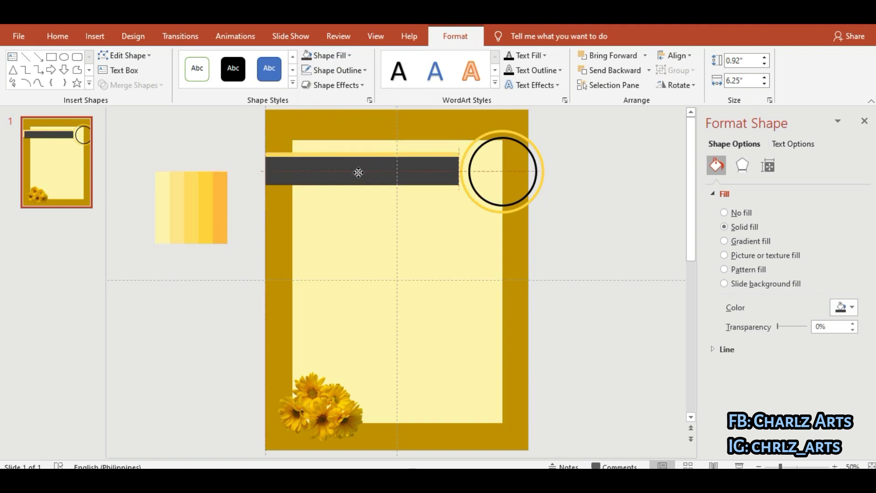
pyautogui.moveTo(266, 172); pyautogui.dragTo(272, 173)
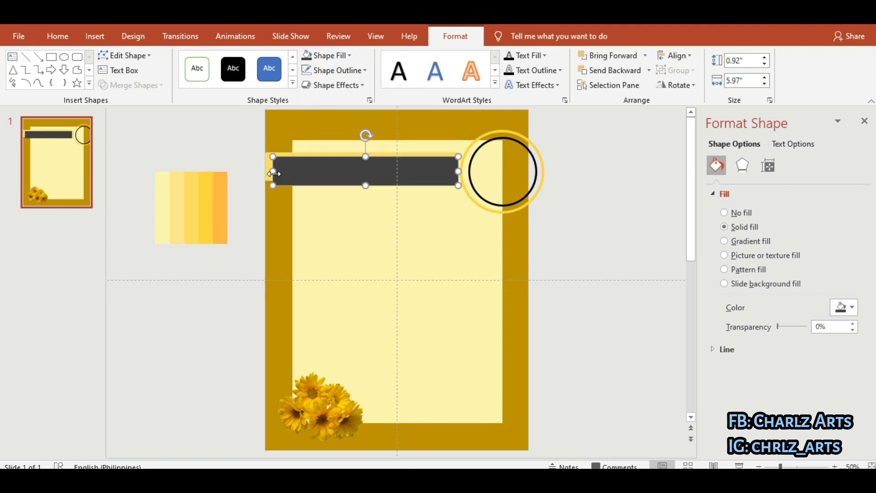
pyautogui.click(622, 244)
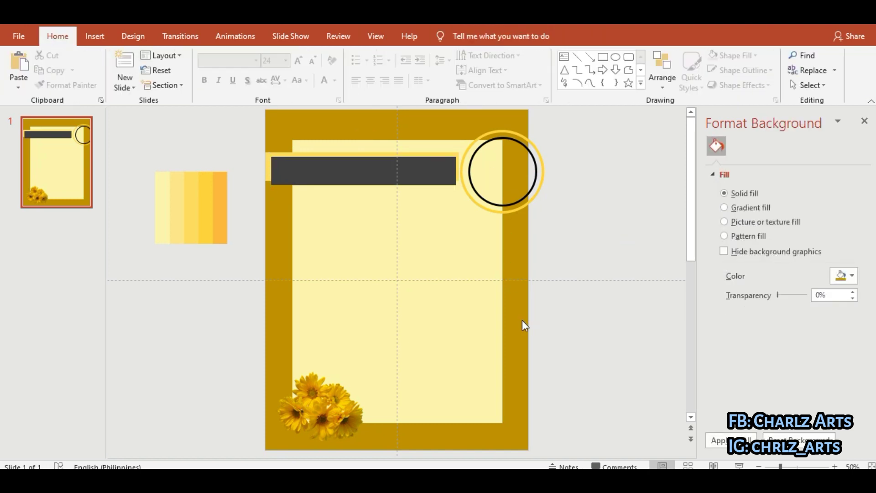
# Draw a 4.5 × 5.1 in right triangle, flipped horizontally, in the slide's bottom-right corner
pyautogui.click(96, 35)
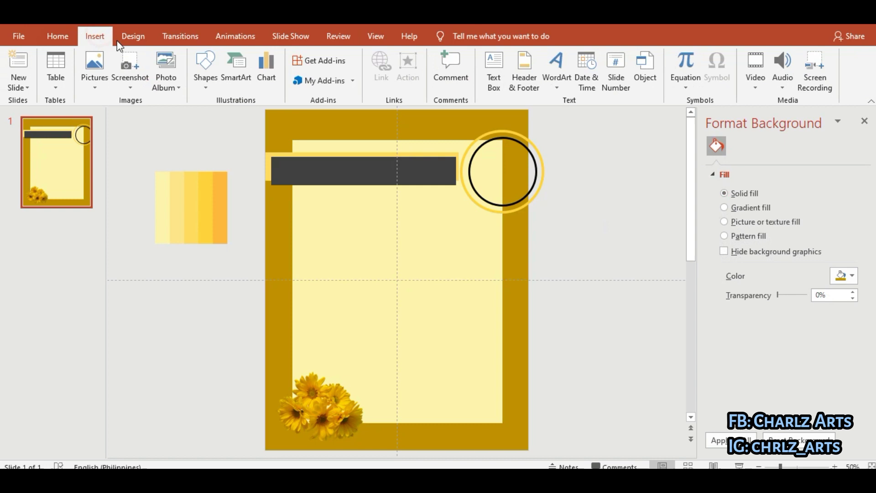
pyautogui.click(205, 73)
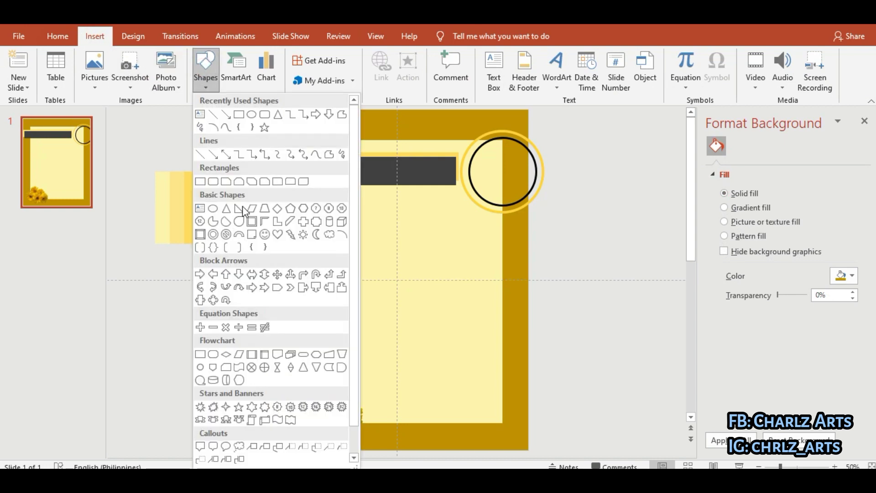
pyautogui.click(240, 208)
pyautogui.moveTo(437, 265); pyautogui.dragTo(533, 429)
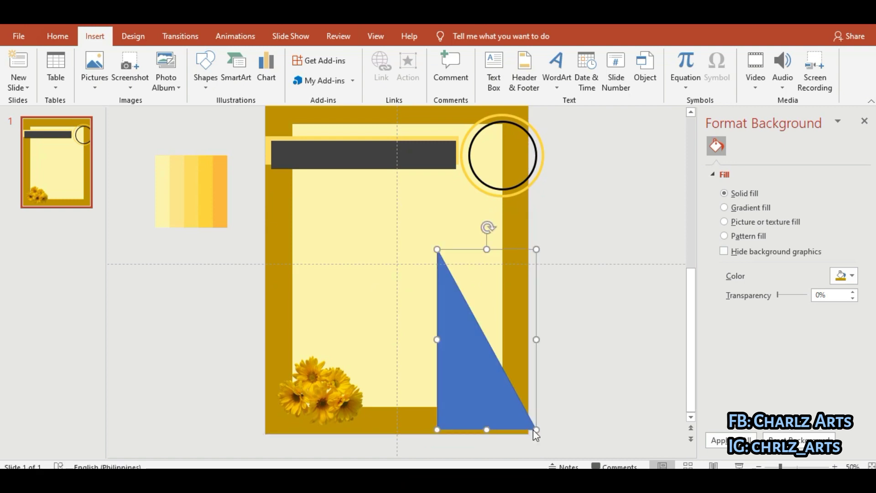
pyautogui.moveTo(437, 338); pyautogui.dragTo(396, 339)
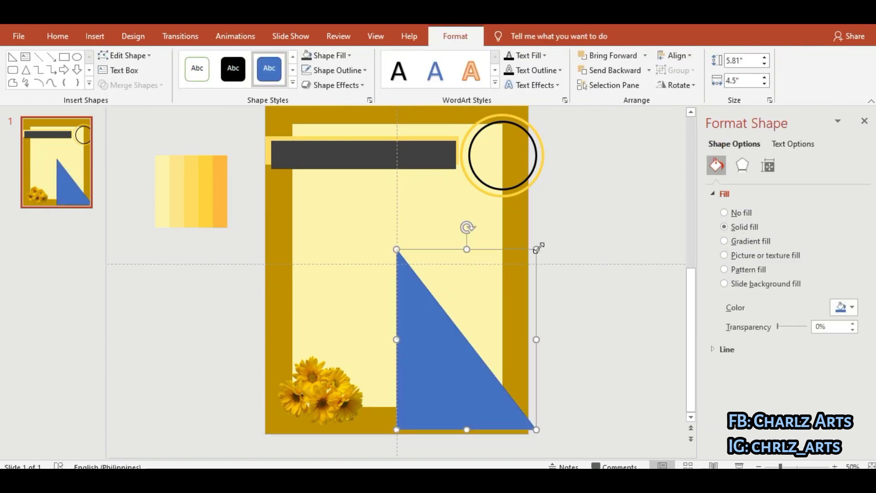
pyautogui.moveTo(539, 247); pyautogui.dragTo(536, 271)
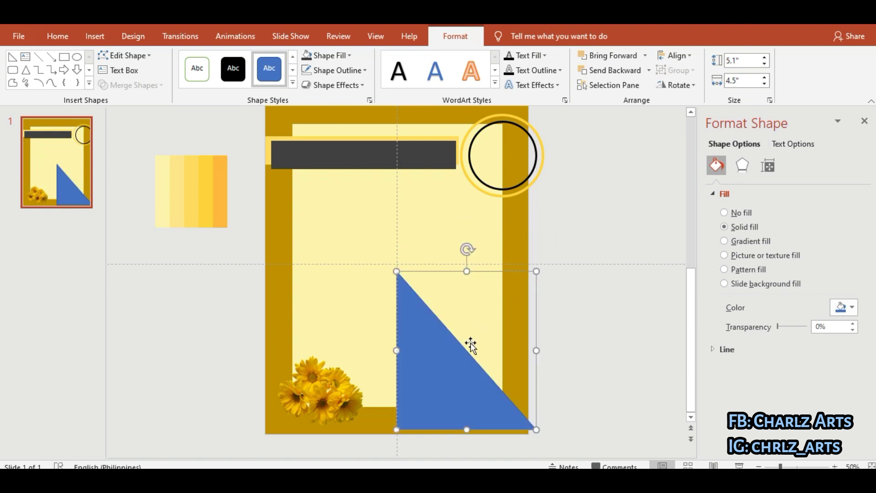
pyautogui.click(677, 85)
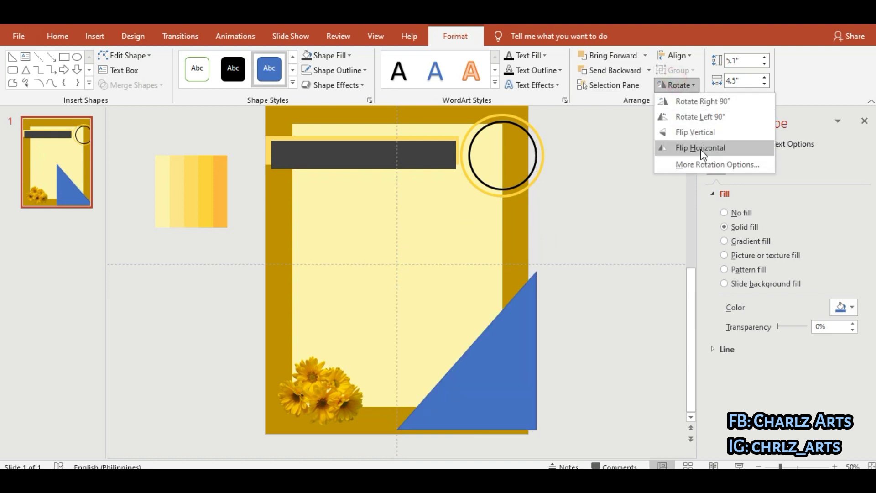
pyautogui.click(700, 148)
pyautogui.moveTo(514, 357); pyautogui.dragTo(505, 363)
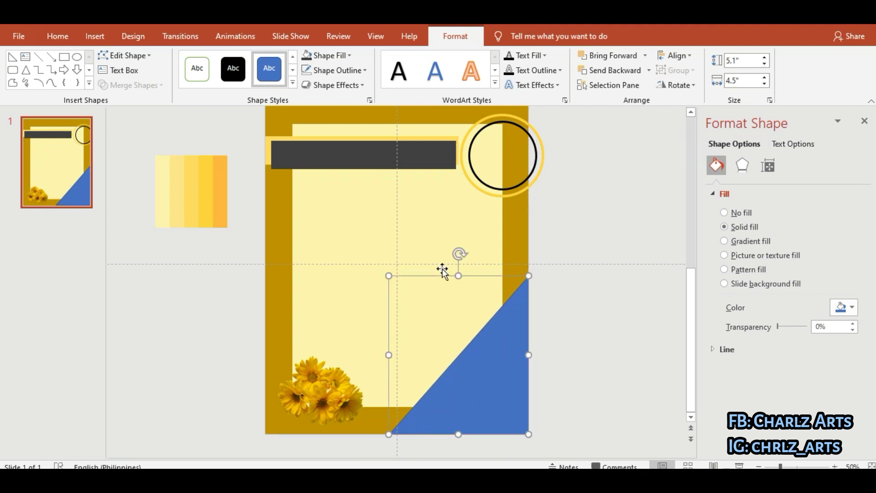
# Fill the triangle Light Yellow, remove its outline, and send it behind the pale panel
pyautogui.click(325, 55)
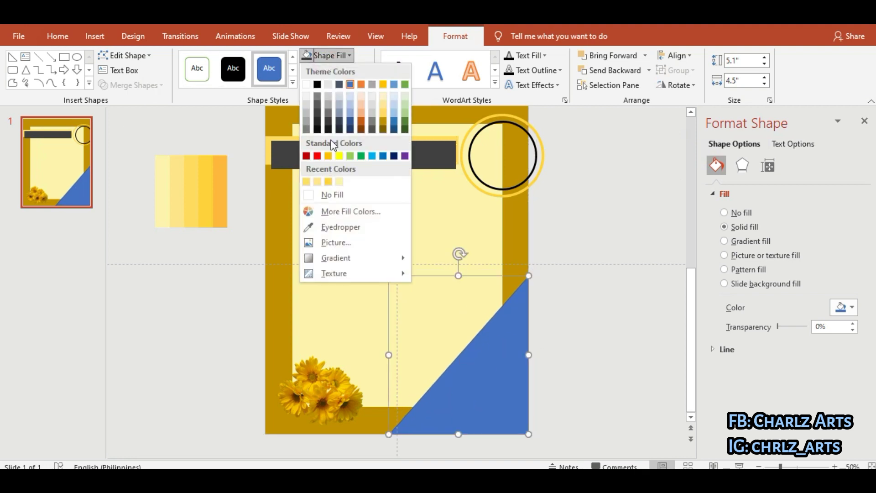
pyautogui.click(307, 182)
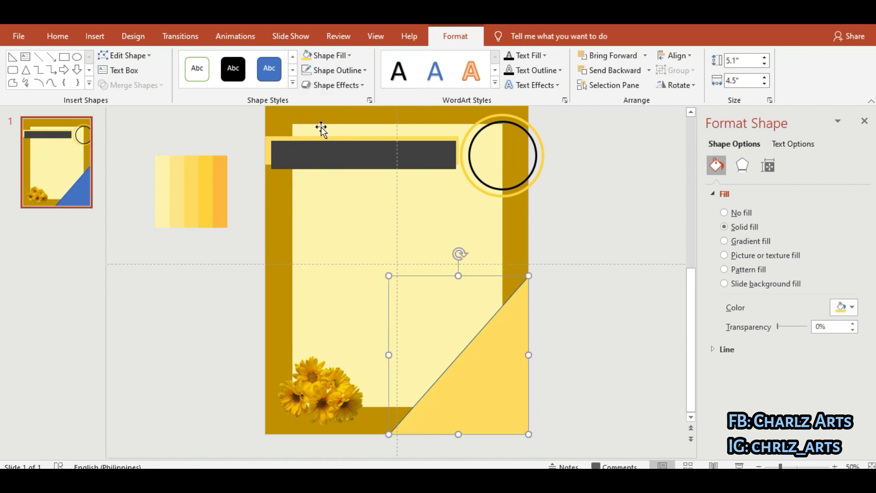
pyautogui.click(309, 73)
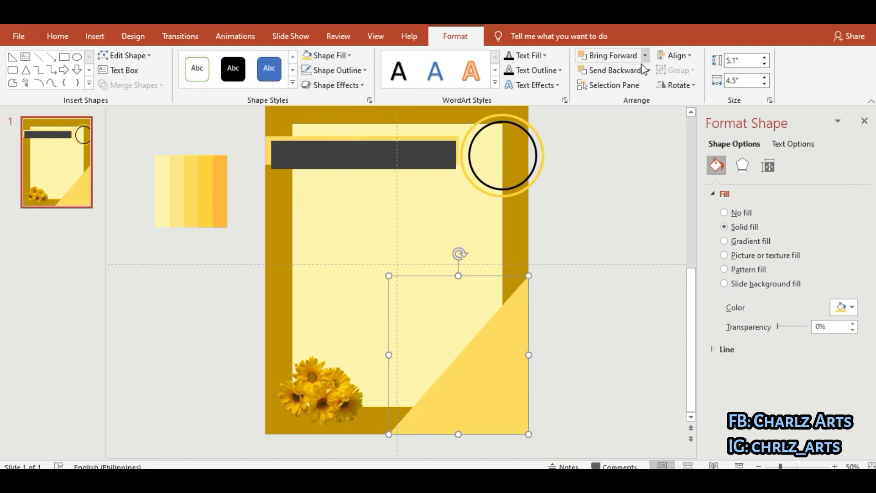
pyautogui.click(628, 70)
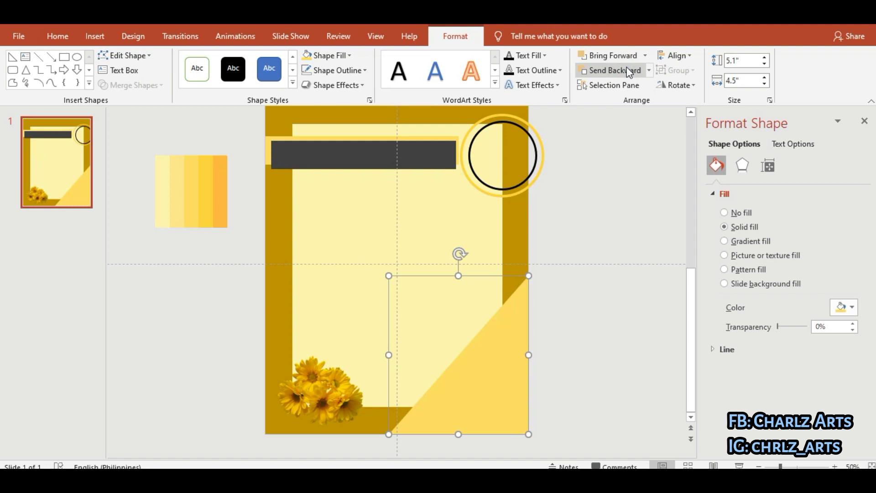
pyautogui.click(626, 70)
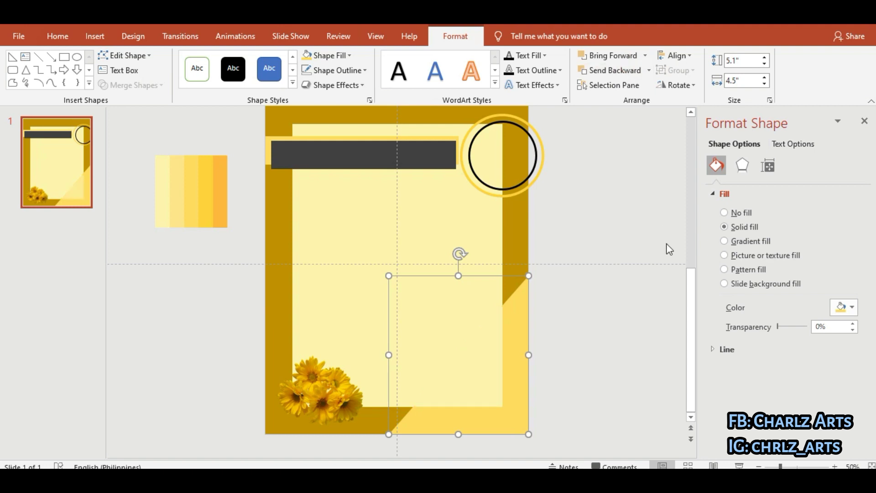
pyautogui.click(666, 263)
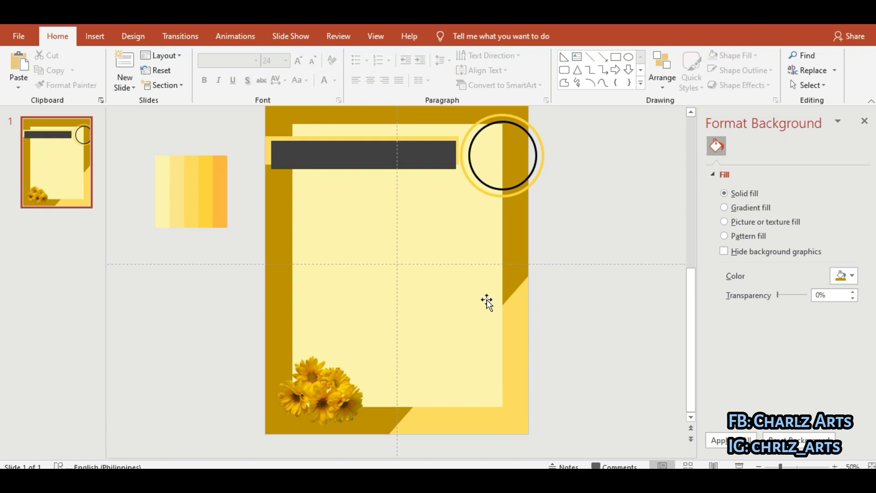
# Draw a small yellow oval dot at the dark label bar's left end
pyautogui.click(95, 36)
pyautogui.click(203, 68)
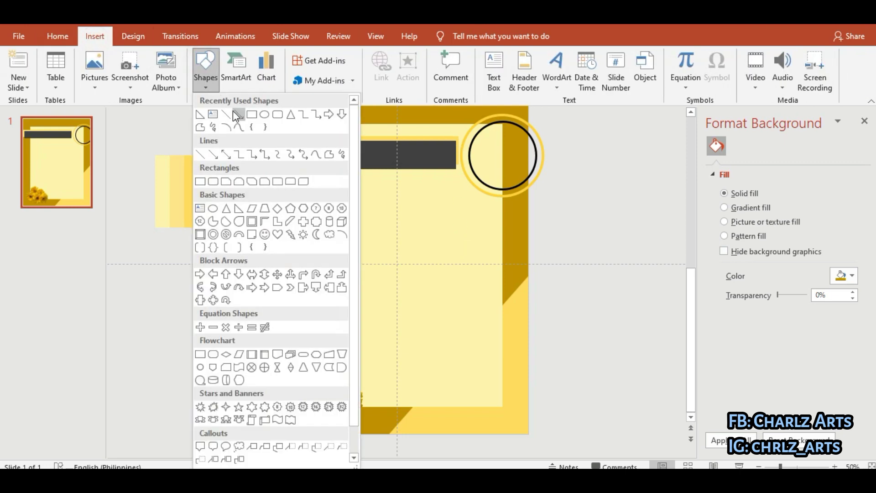
pyautogui.click(264, 114)
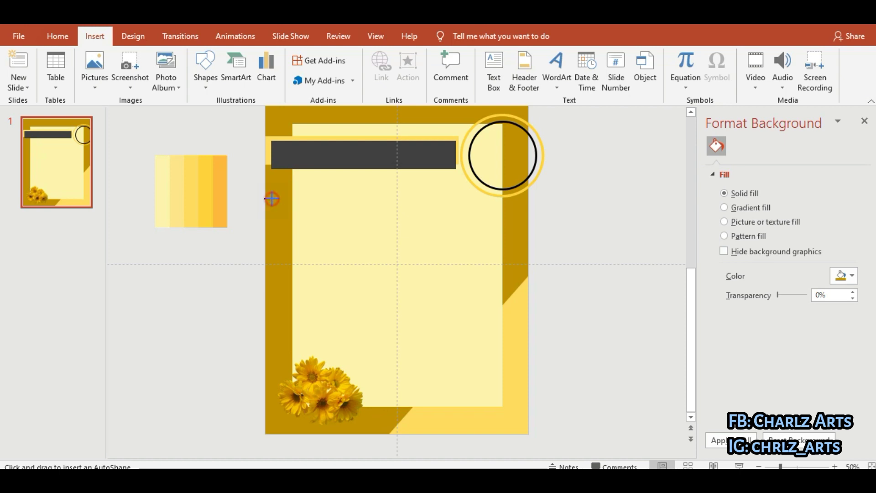
pyautogui.moveTo(282, 206); pyautogui.dragTo(283, 208)
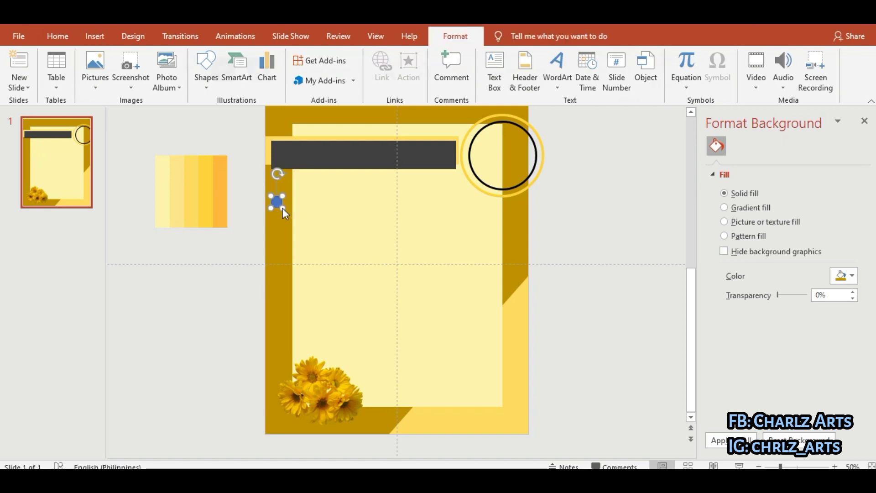
pyautogui.click(308, 57)
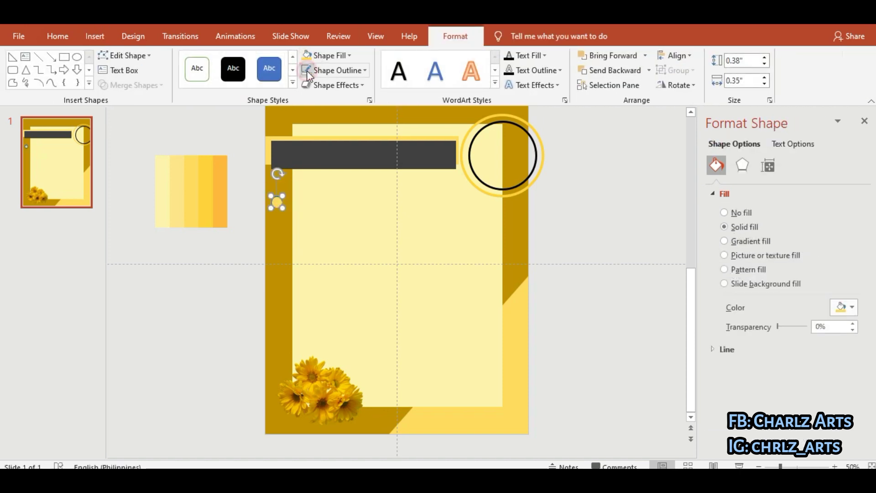
pyautogui.click(306, 70)
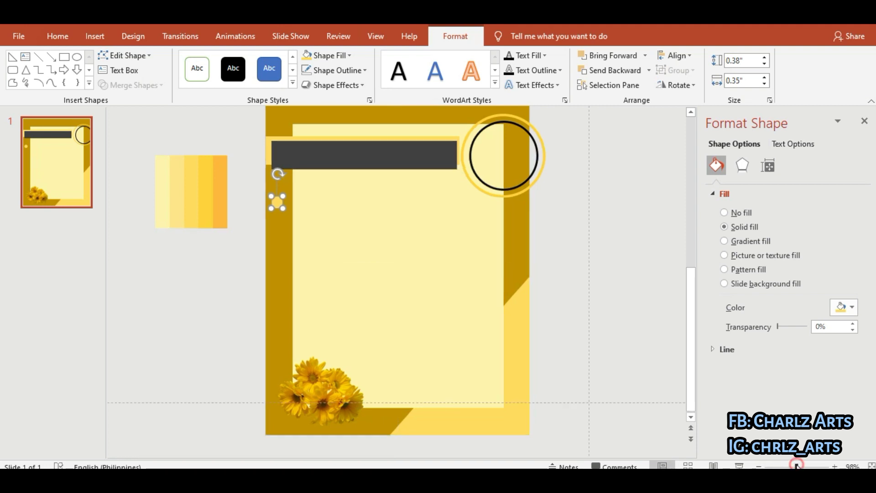
pyautogui.click(798, 465)
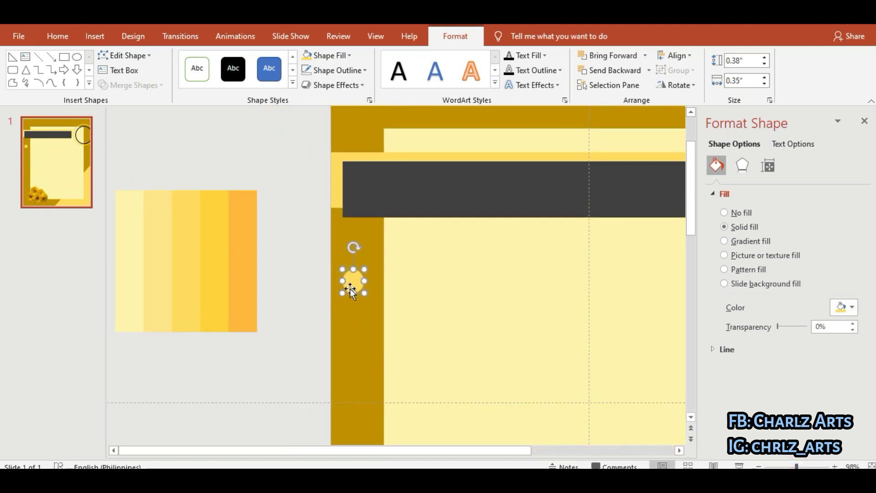
pyautogui.moveTo(364, 293)
pyautogui.mouseDown()
pyautogui.moveTo(348, 247)
pyautogui.moveTo(363, 190)
pyautogui.mouseUp()
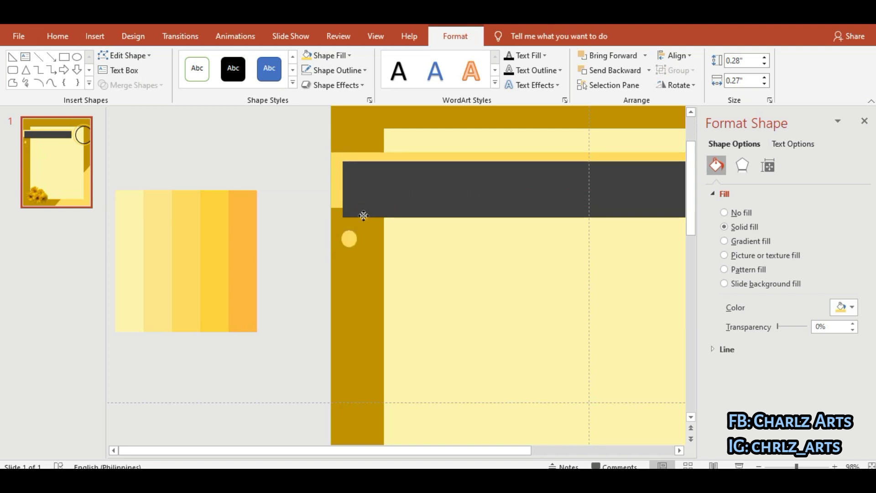
# Copy the yellow dot onto the dark bar's right end
pyautogui.moveTo(479, 450); pyautogui.dragTo(533, 451)
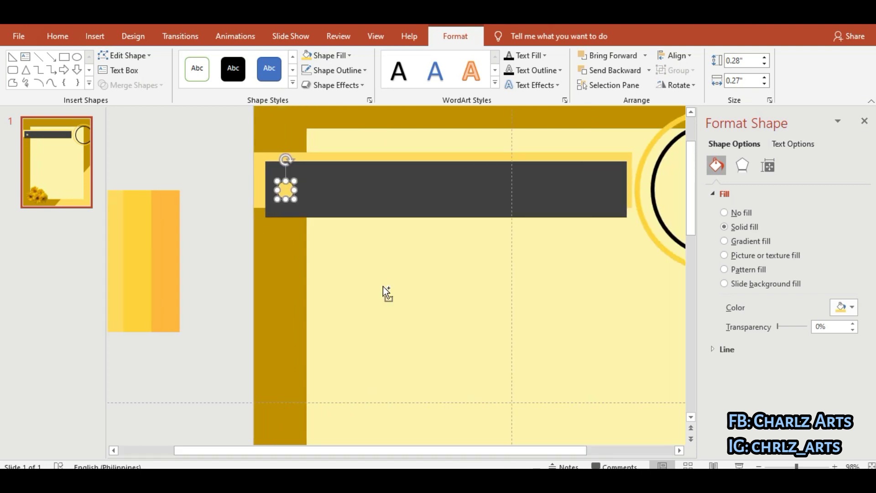
pyautogui.hotkey('ctrl', 'v')
pyautogui.moveTo(301, 208)
pyautogui.mouseDown()
pyautogui.moveTo(548, 192)
pyautogui.moveTo(608, 198)
pyautogui.mouseUp()
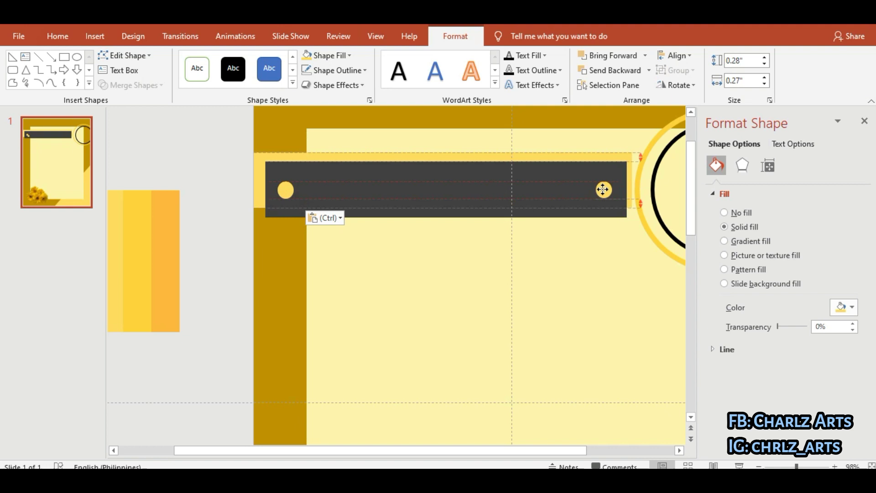
pyautogui.click(454, 203)
pyautogui.click(95, 36)
pyautogui.click(207, 73)
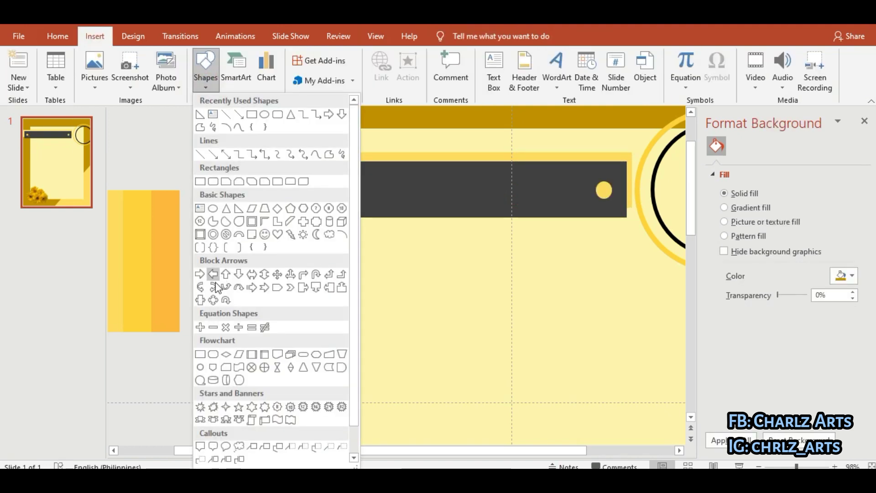
# Draw a small yellow four-point star on the left gold strip
pyautogui.click(226, 405)
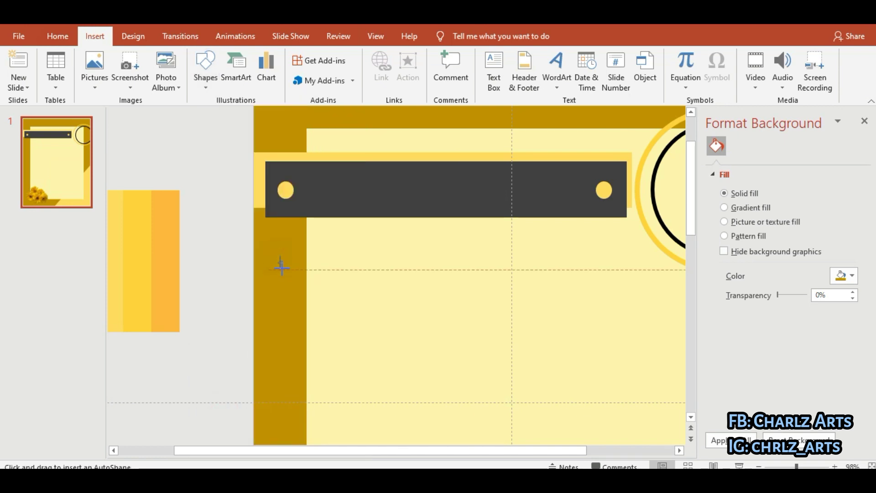
pyautogui.moveTo(278, 256); pyautogui.dragTo(295, 277)
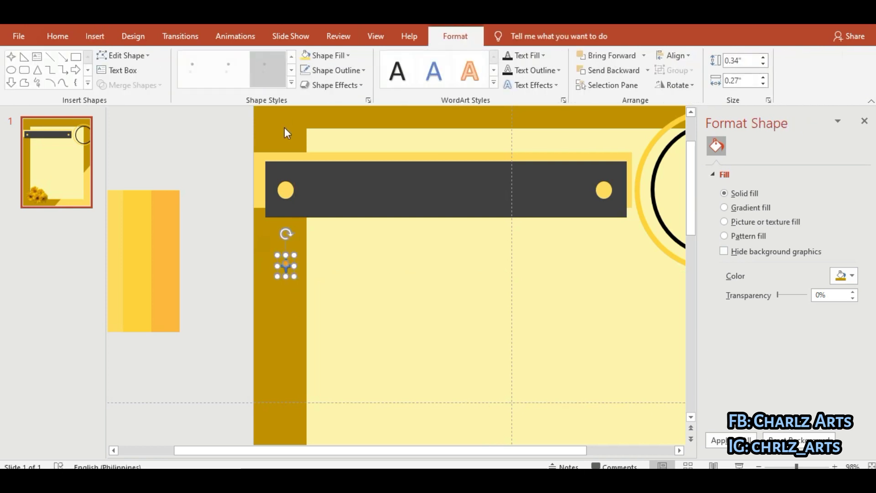
pyautogui.click(306, 60)
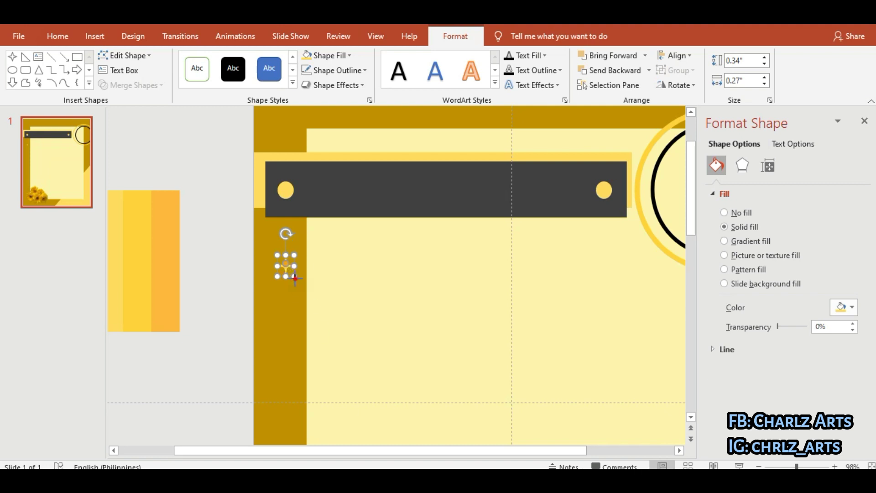
pyautogui.click(13, 57)
pyautogui.moveTo(277, 254); pyautogui.dragTo(299, 290)
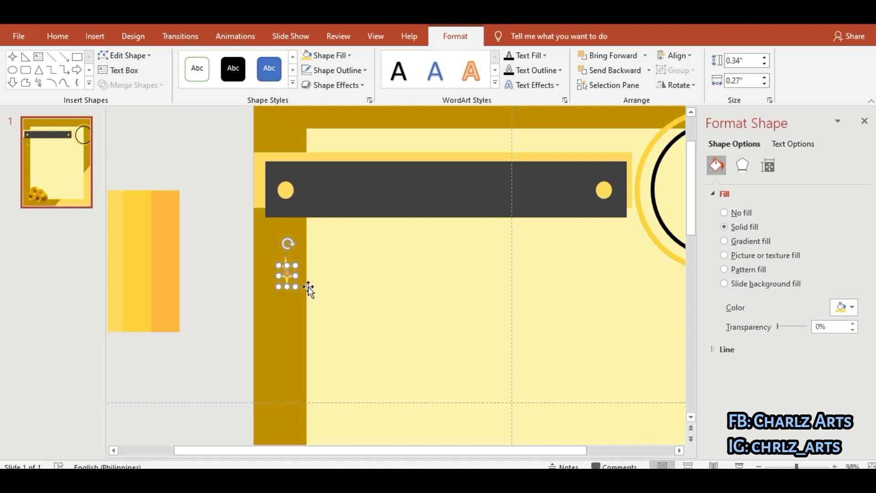
# Duplicate the star down the left strip and along the top gold strip
pyautogui.press('Down')
pyautogui.press('Down')
pyautogui.press('Down')
pyautogui.hotkey('ctrl', 'd')
pyautogui.hotkey('ctrl', 'd')
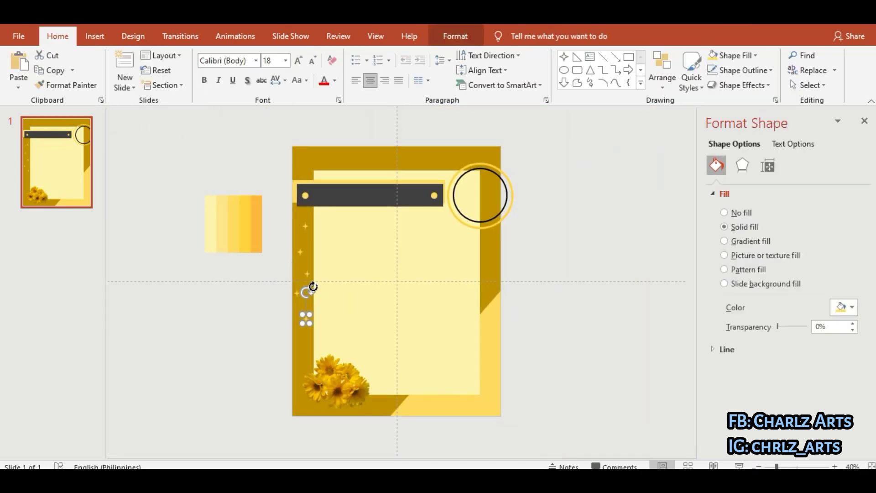
pyautogui.hotkey('ctrl', 'd')
pyautogui.hotkey('ctrl', 'd')
pyautogui.hotkey('ctrl', 'd')
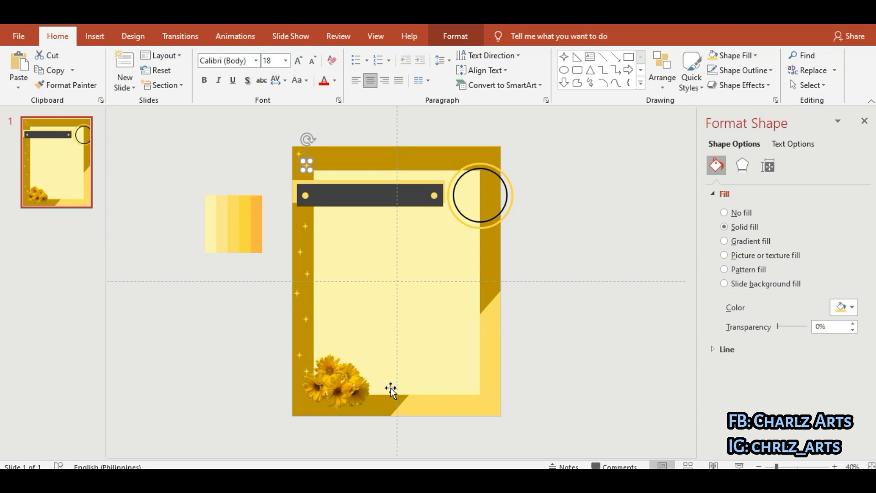
pyautogui.hotkey('ctrl', 'd')
pyautogui.hotkey('ctrl', 'd')
pyautogui.hotkey('ctrl', 'd')
pyautogui.hotkey('ctrl', 'd')
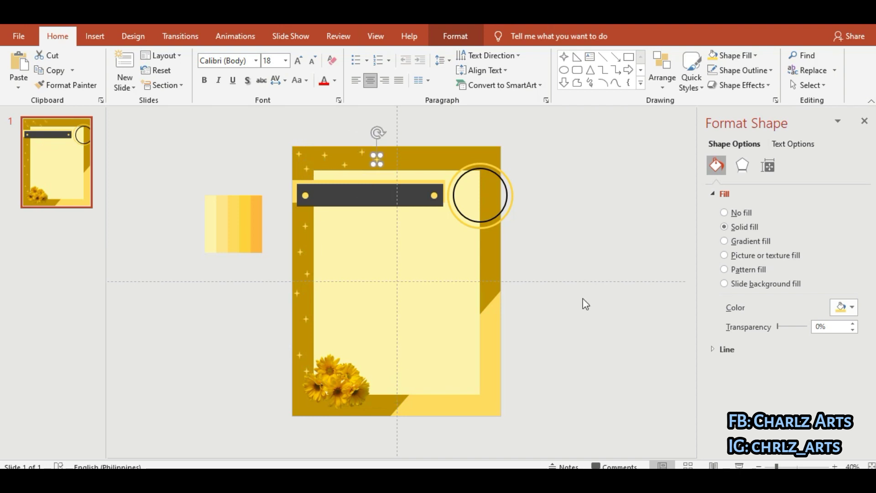
pyautogui.hotkey('ctrl', 'd')
pyautogui.hotkey('ctrl', 'd')
pyautogui.hotkey('ctrl', 'd')
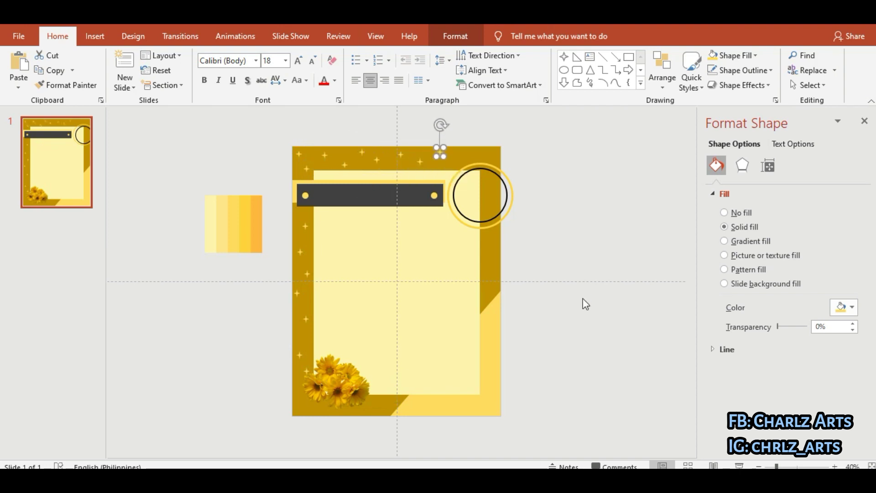
pyautogui.hotkey('ctrl', 'd')
pyautogui.hotkey('ctrl', 'd')
pyautogui.click(572, 380)
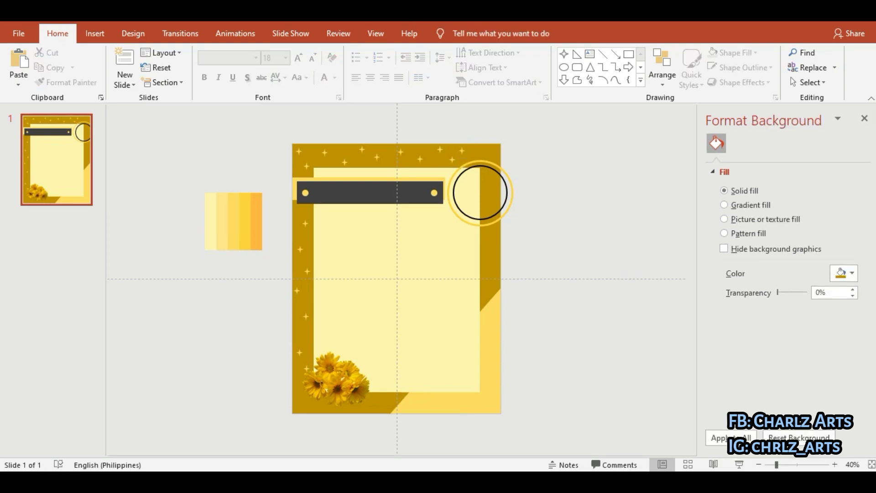
pyautogui.click(833, 465)
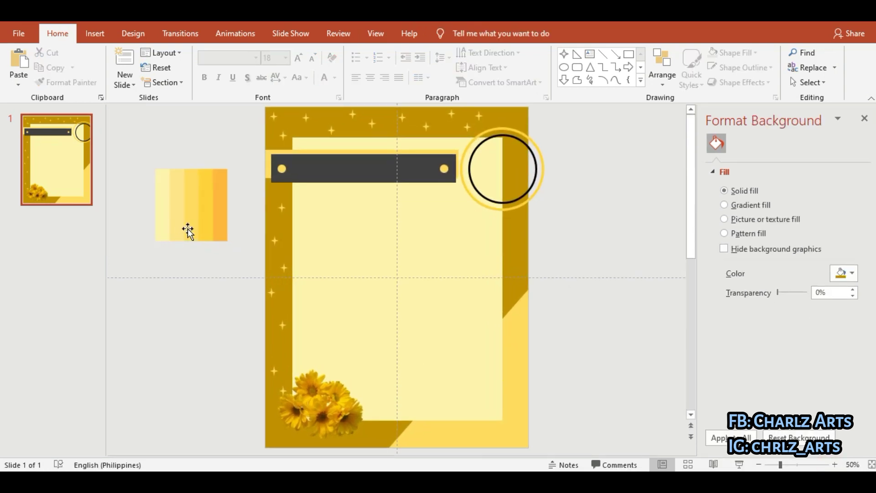
# Add a new blank-layout slide 2
pyautogui.click(125, 84)
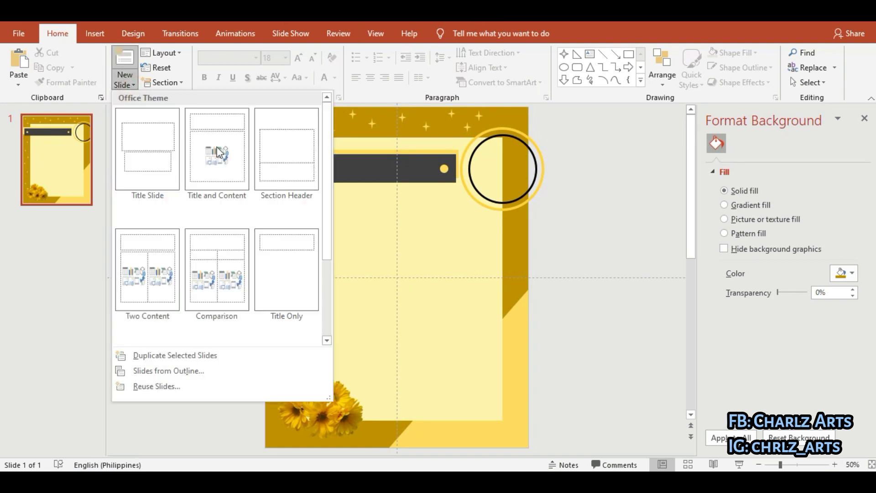
pyautogui.moveTo(327, 178); pyautogui.dragTo(327, 332)
pyautogui.click(135, 280)
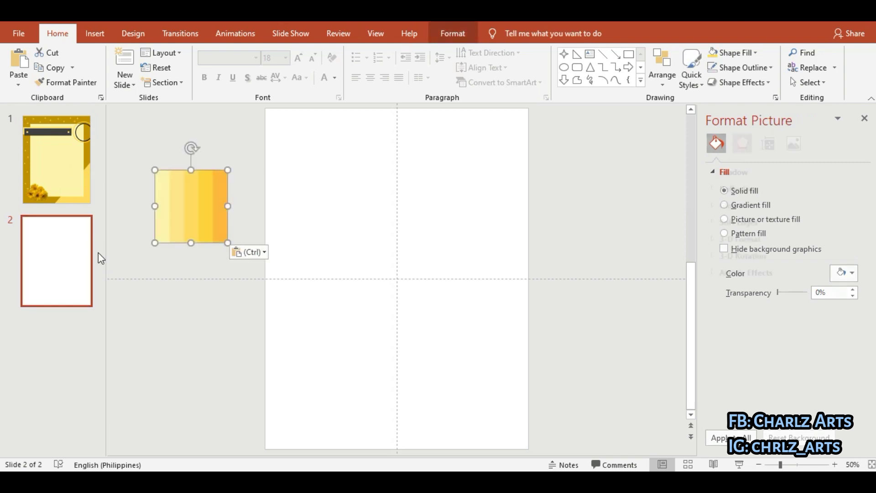
# Give slide 2 a solid background colour eyedropped from a yellow stripe of the swatch
pyautogui.click(128, 40)
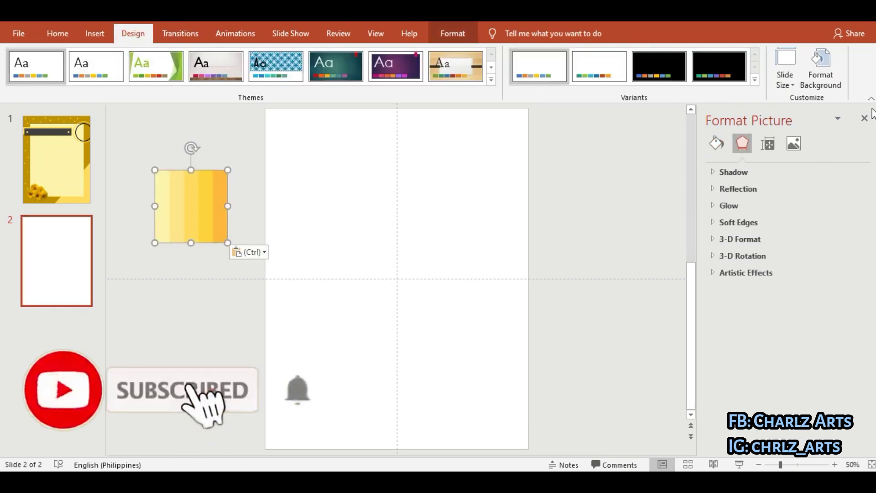
pyautogui.click(828, 82)
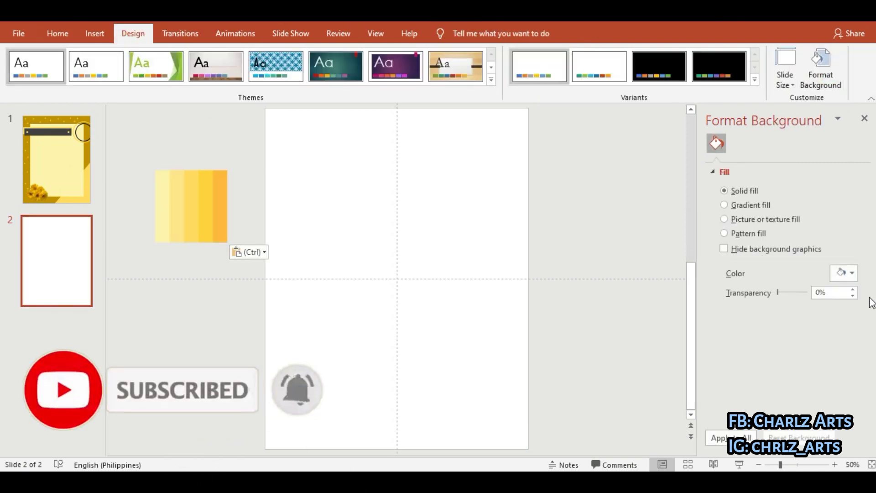
pyautogui.click(852, 273)
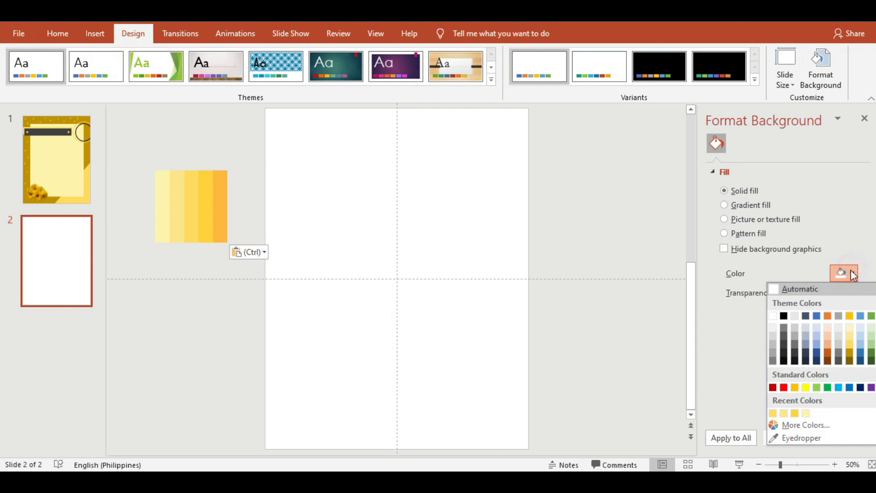
pyautogui.click(791, 440)
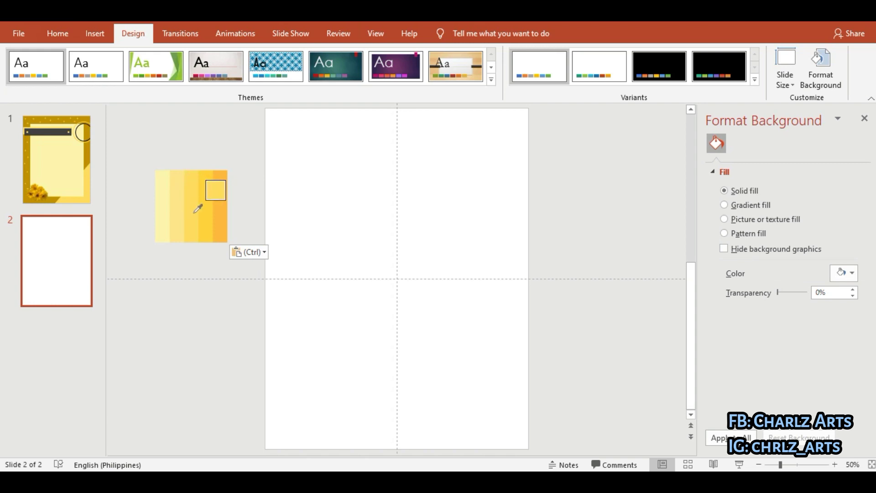
pyautogui.click(222, 209)
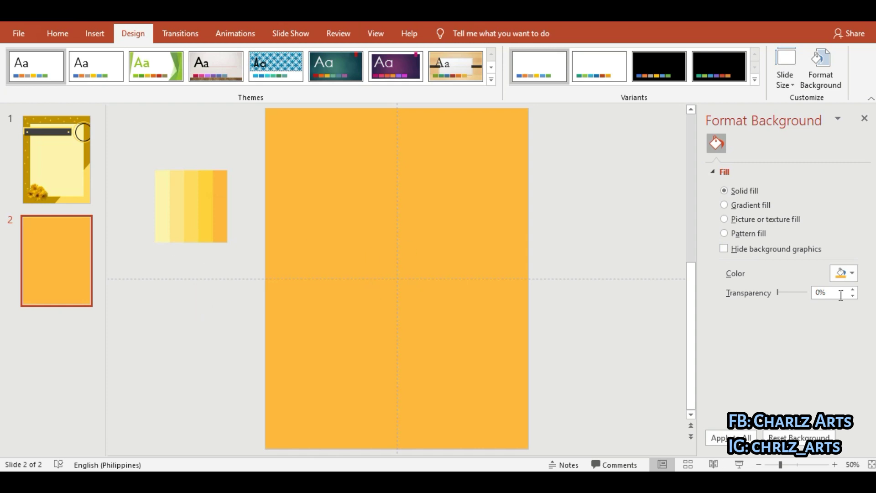
pyautogui.click(851, 274)
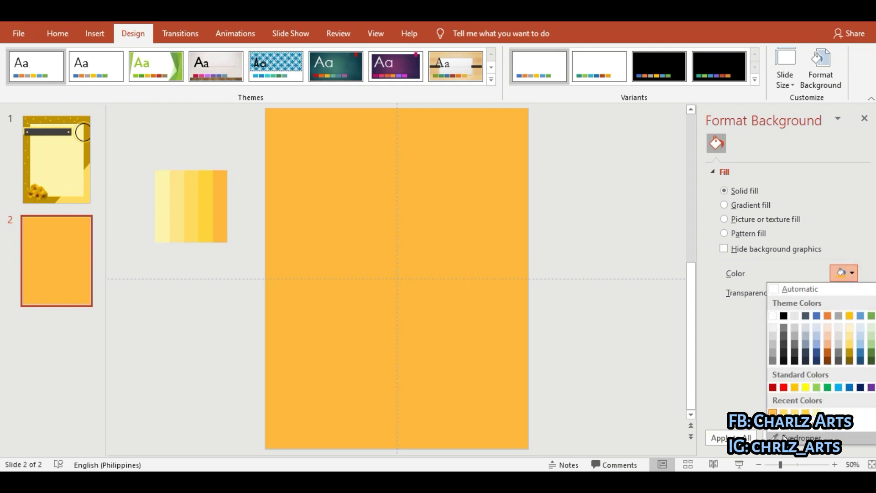
pyautogui.click(798, 437)
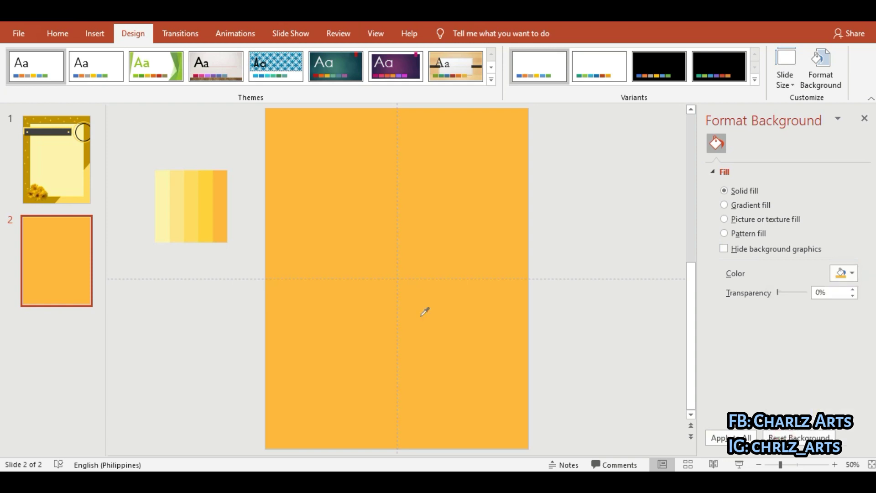
pyautogui.click(211, 221)
pyautogui.click(210, 222)
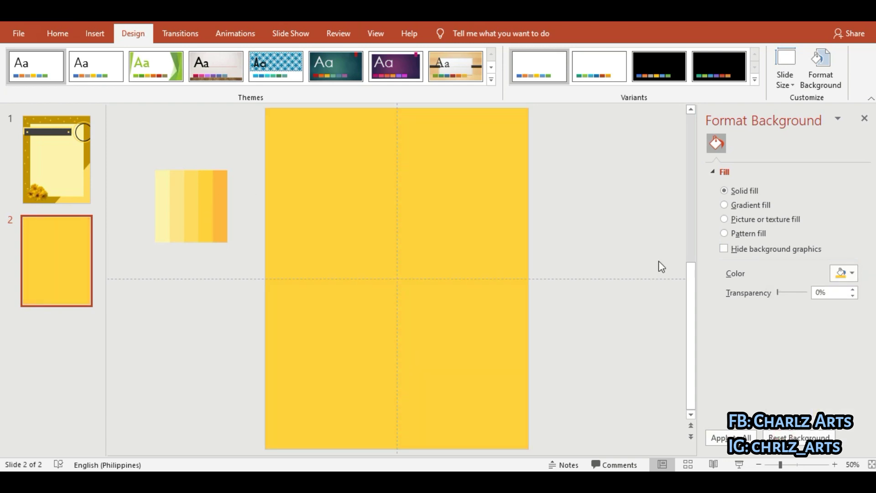
pyautogui.click(96, 34)
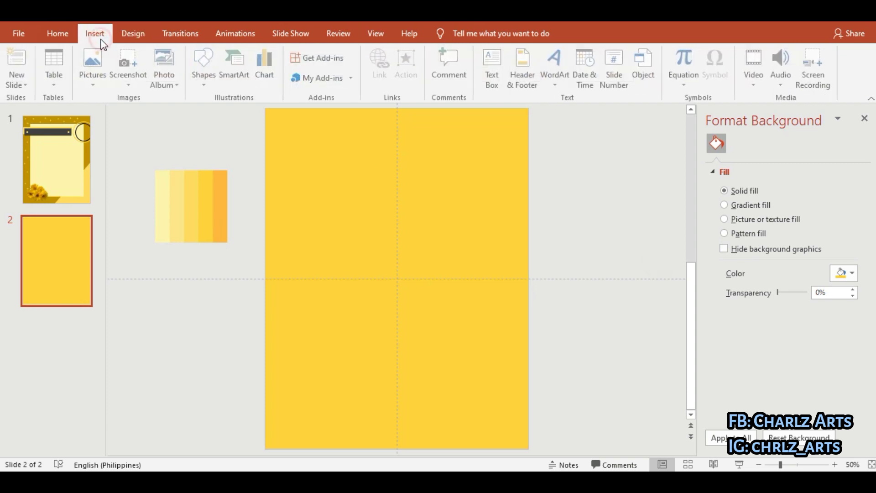
# Draw a large rounded rectangle on slide 2 with reduced corner rounding
pyautogui.click(212, 73)
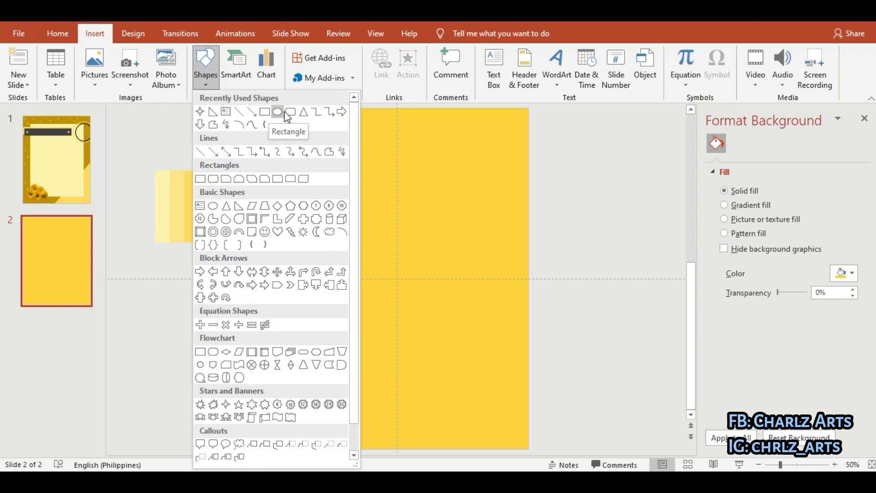
pyautogui.click(266, 113)
pyautogui.moveTo(322, 167); pyautogui.dragTo(507, 413)
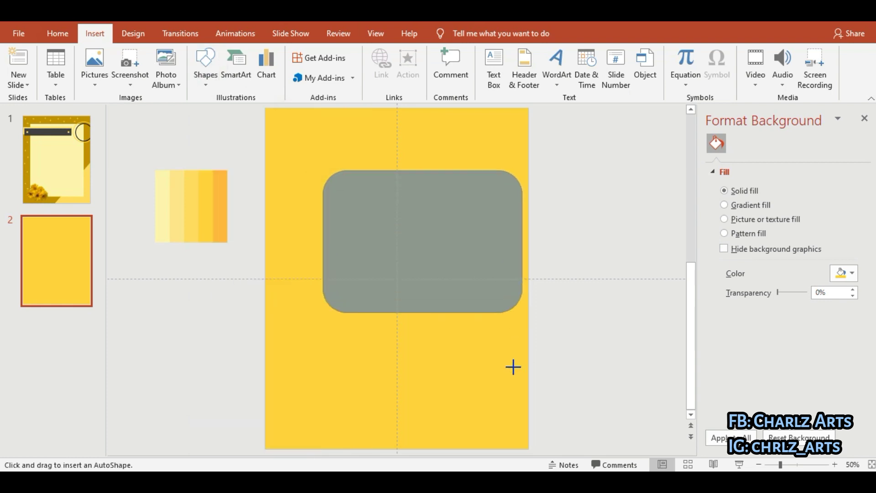
pyautogui.moveTo(355, 172); pyautogui.dragTo(332, 180)
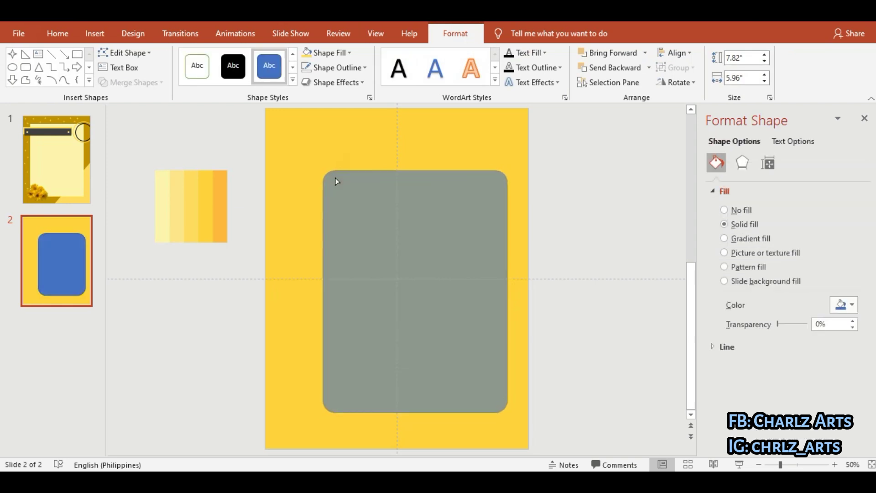
pyautogui.moveTo(371, 205); pyautogui.dragTo(357, 205)
# Make the rectangle Light Yellow with no outline, 8.46 × 6.27 in, tilted slightly clockwise
pyautogui.click(345, 48)
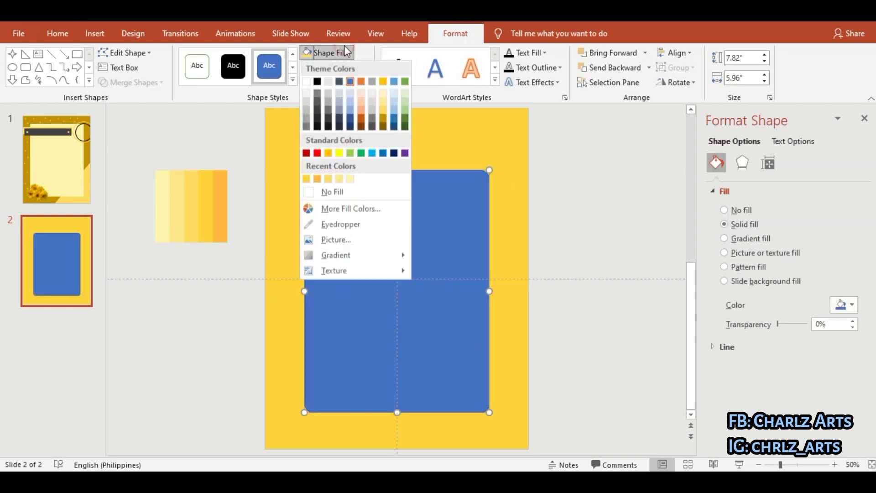
pyautogui.click(350, 179)
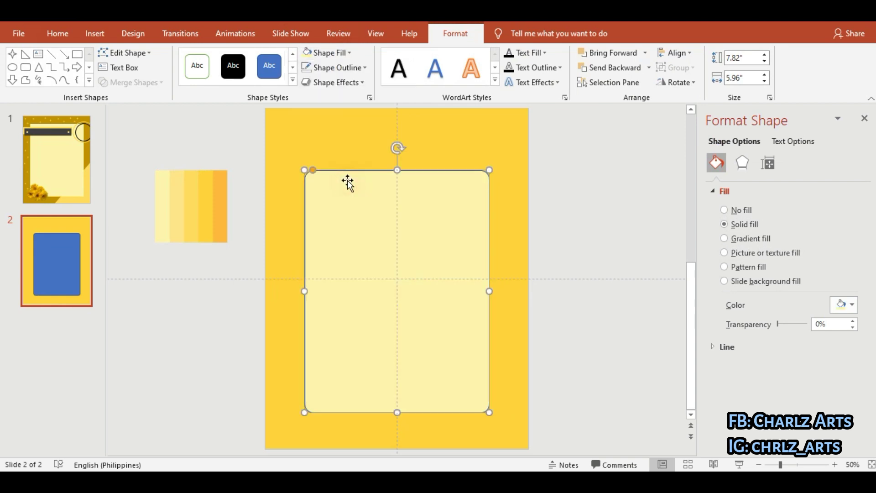
pyautogui.click(333, 68)
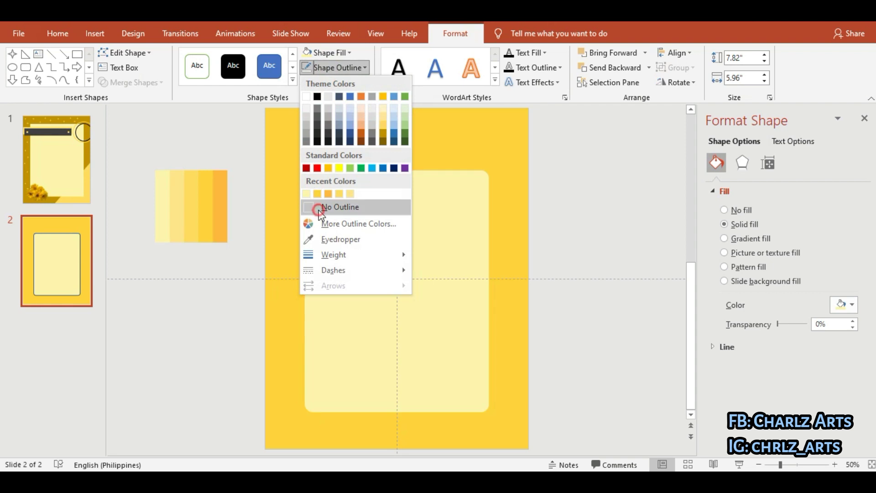
pyautogui.click(322, 206)
pyautogui.moveTo(396, 169); pyautogui.dragTo(397, 149)
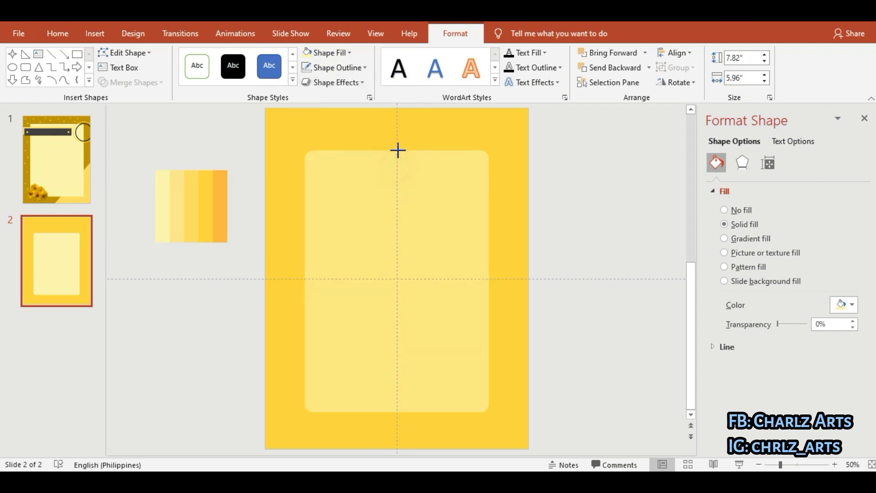
pyautogui.moveTo(488, 278); pyautogui.dragTo(498, 279)
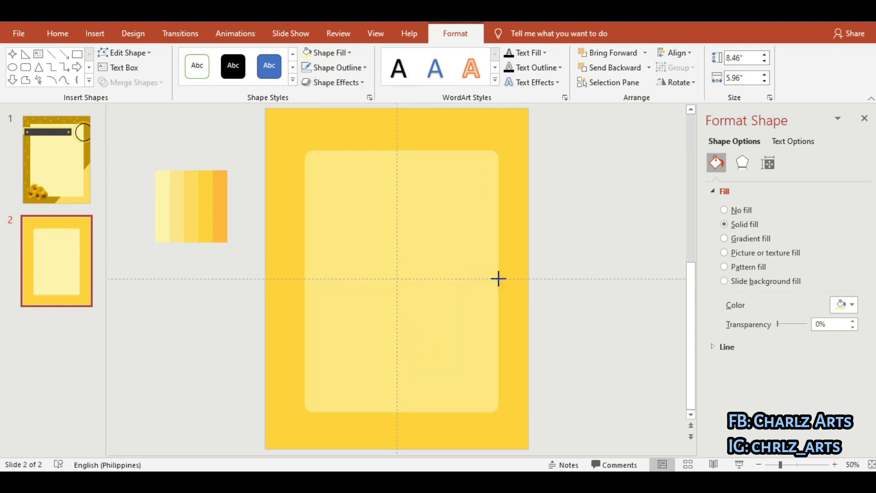
pyautogui.moveTo(402, 129); pyautogui.dragTo(420, 129)
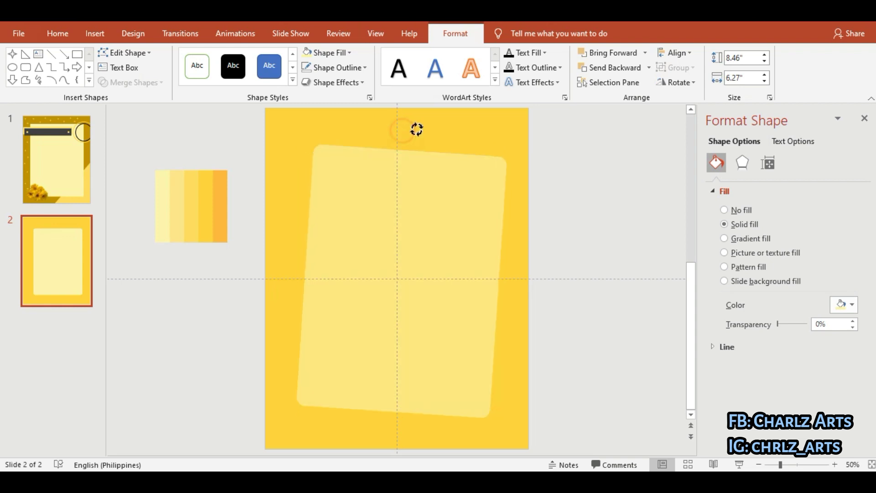
pyautogui.click(411, 195)
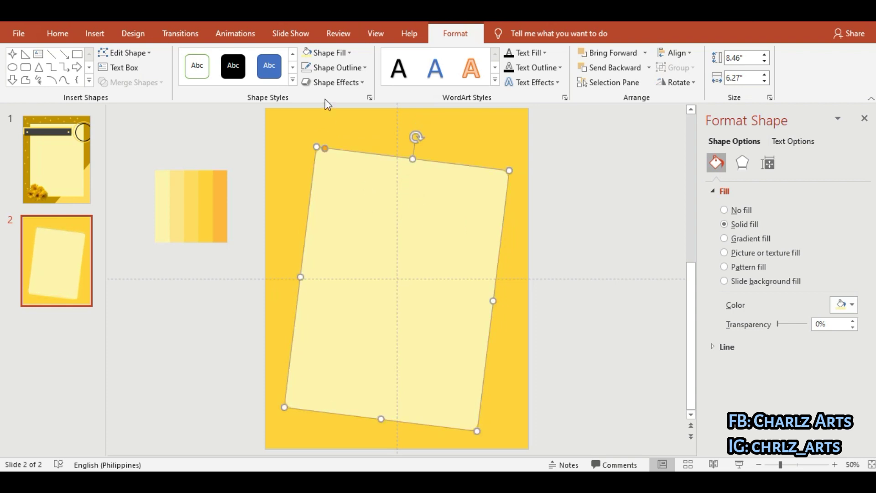
pyautogui.click(12, 69)
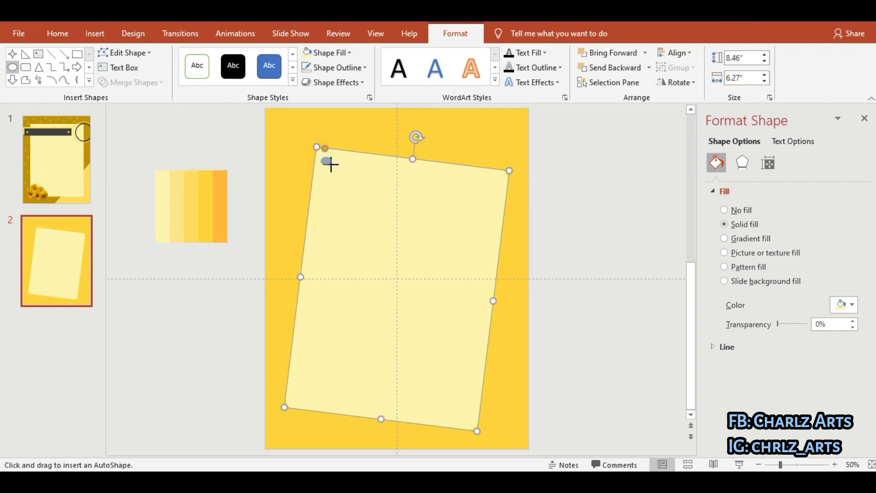
# Draw a small gold dot with no outline near the paper's top-left corner
pyautogui.moveTo(330, 166); pyautogui.dragTo(330, 165)
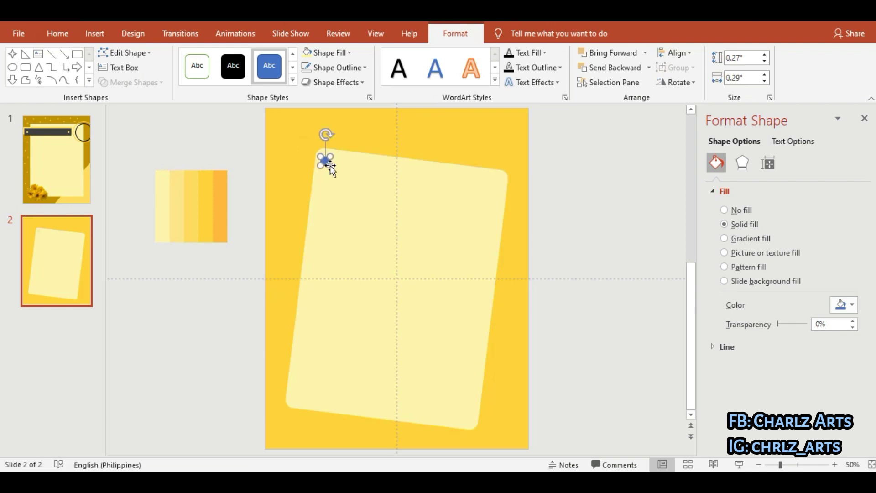
pyautogui.click(330, 54)
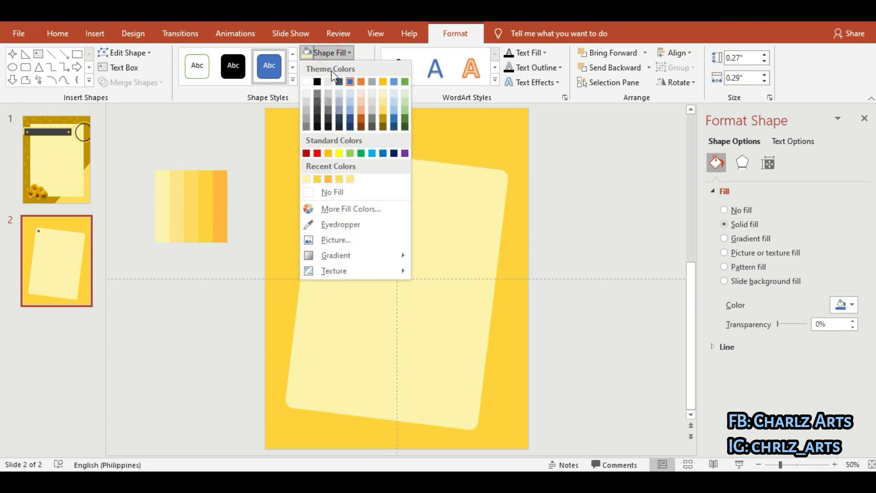
pyautogui.click(320, 179)
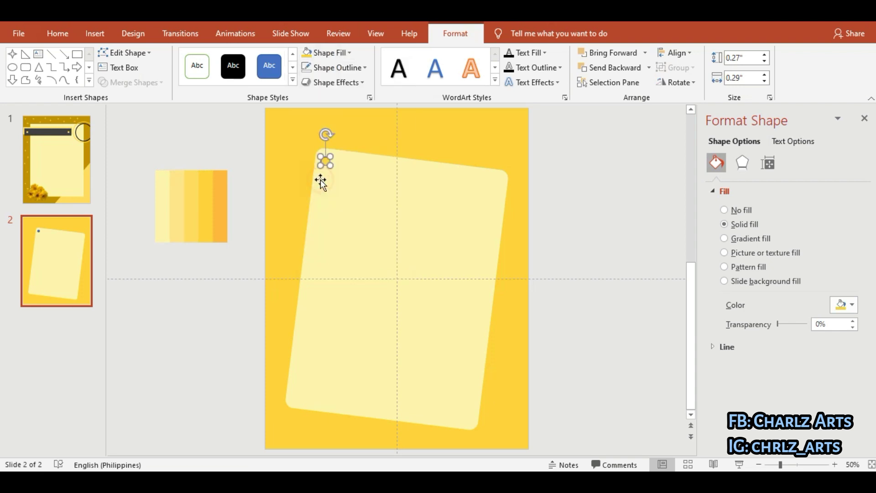
pyautogui.click(551, 242)
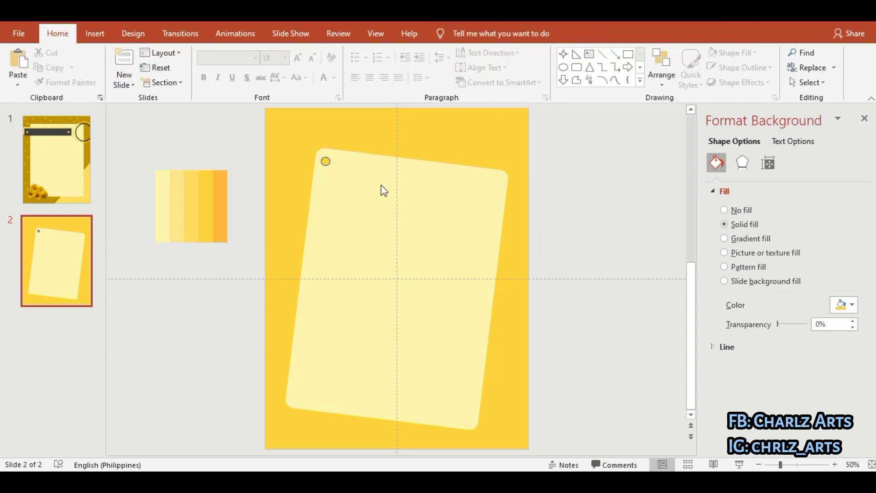
pyautogui.click(328, 163)
pyautogui.click(333, 68)
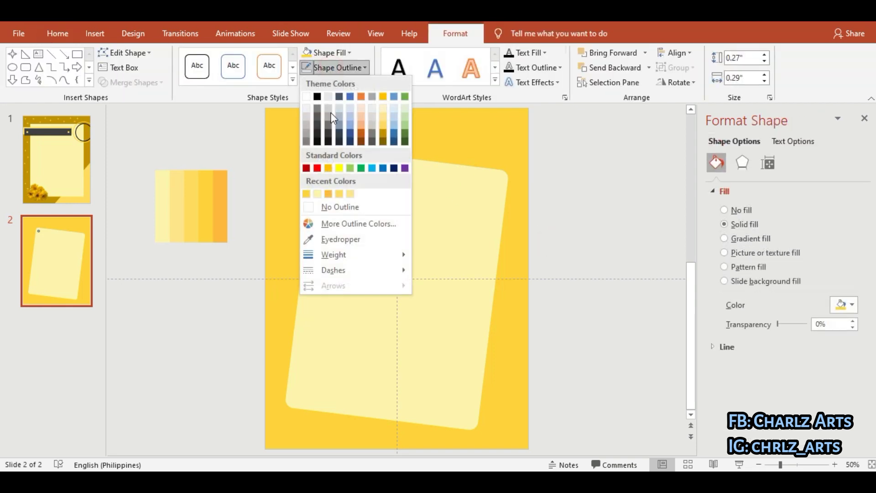
pyautogui.click(337, 206)
# Duplicate the dot down the paper's left edge to form a column of binder holes
pyautogui.scroll(5, 338, 208)
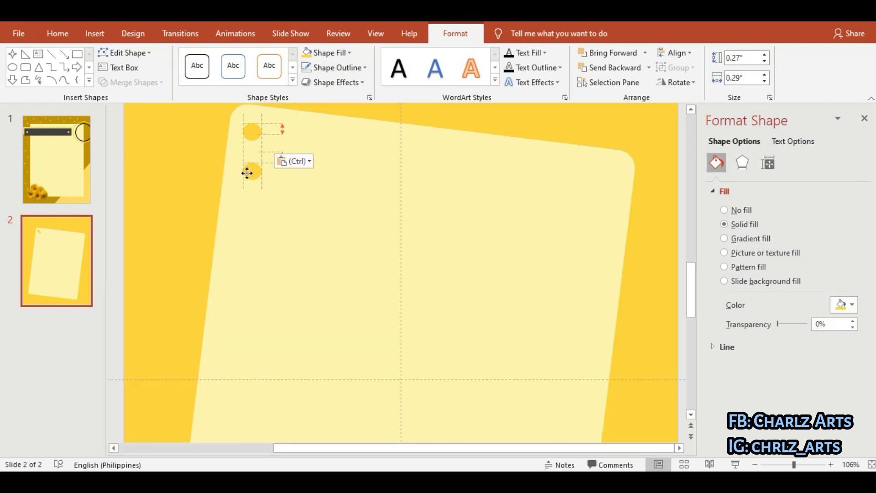
pyautogui.moveTo(251, 132); pyautogui.dragTo(233, 249)
pyautogui.hotkey('ctrl', 'd')
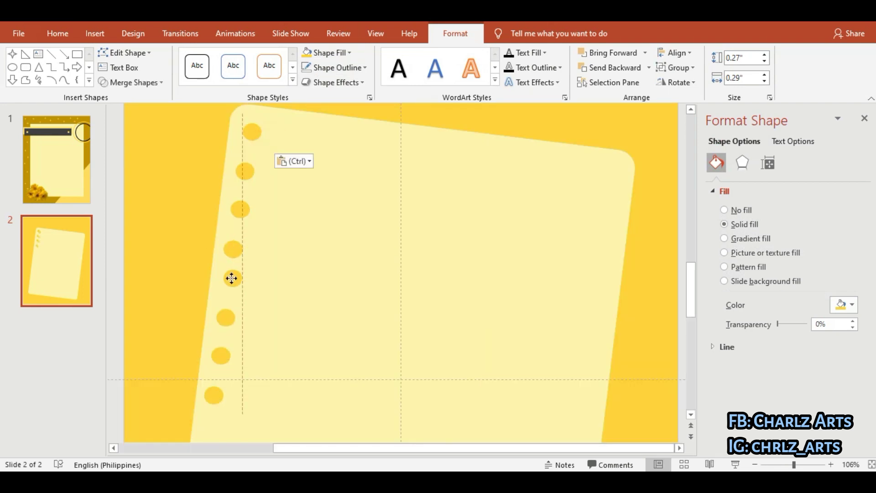
pyautogui.hotkey('ctrl', 'd')
pyautogui.click(690, 414)
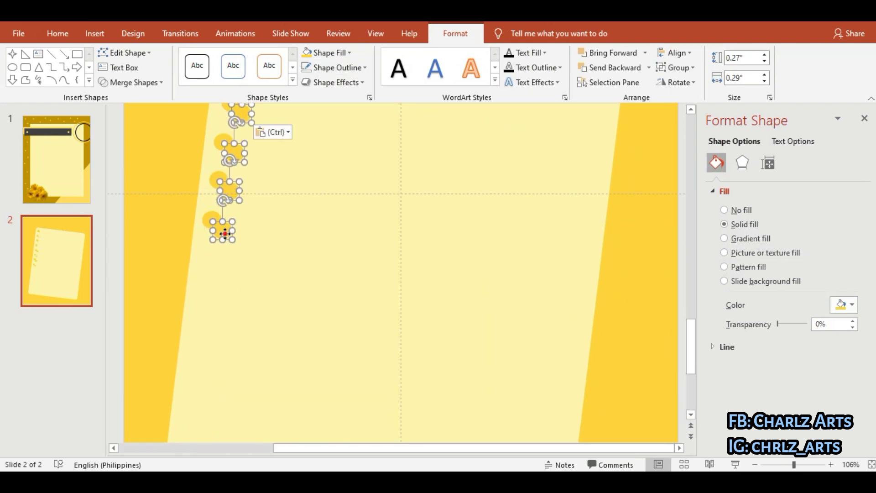
pyautogui.click(691, 415)
pyautogui.click(446, 426)
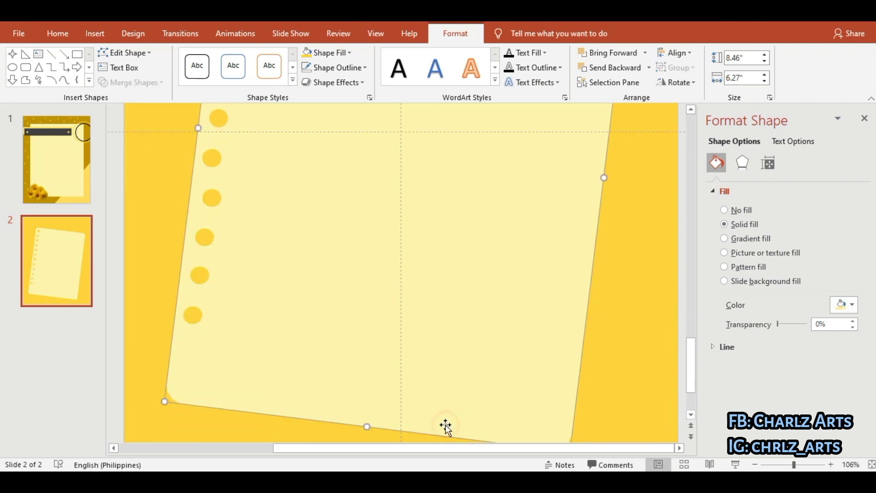
pyautogui.moveTo(192, 314)
pyautogui.mouseDown()
pyautogui.moveTo(191, 358)
pyautogui.moveTo(209, 157)
pyautogui.mouseUp()
pyautogui.click(755, 464)
pyautogui.click(755, 464)
pyautogui.click(755, 463)
pyautogui.click(755, 464)
pyautogui.click(755, 464)
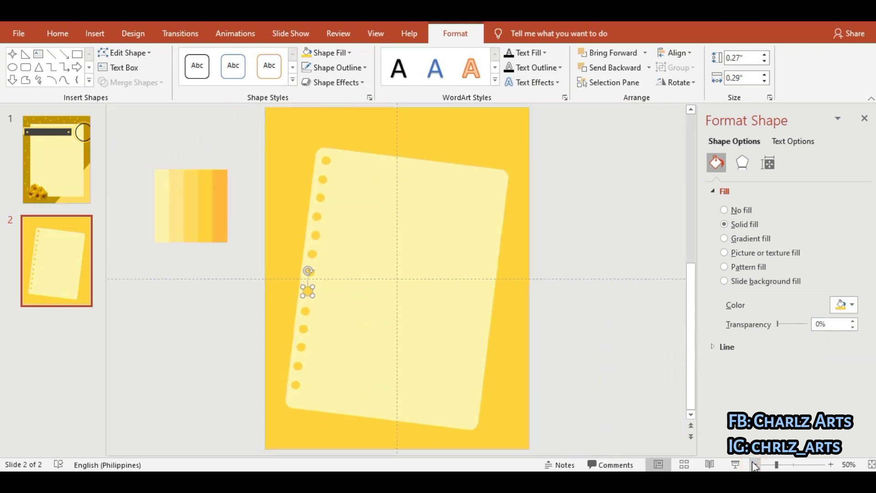
pyautogui.click(637, 324)
pyautogui.click(95, 33)
pyautogui.click(94, 75)
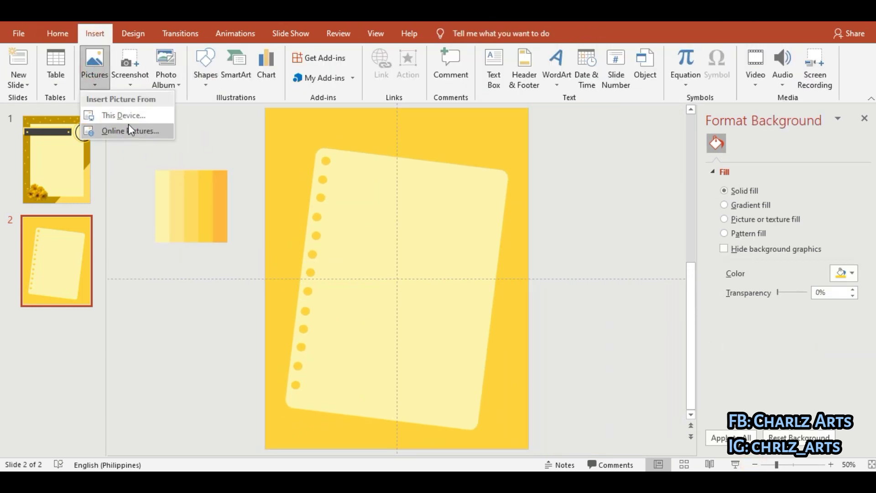
# Insert the pressed-flower collage picture, resize it to 5.11 in, and place it at the paper's lower-left corner
pyautogui.click(131, 117)
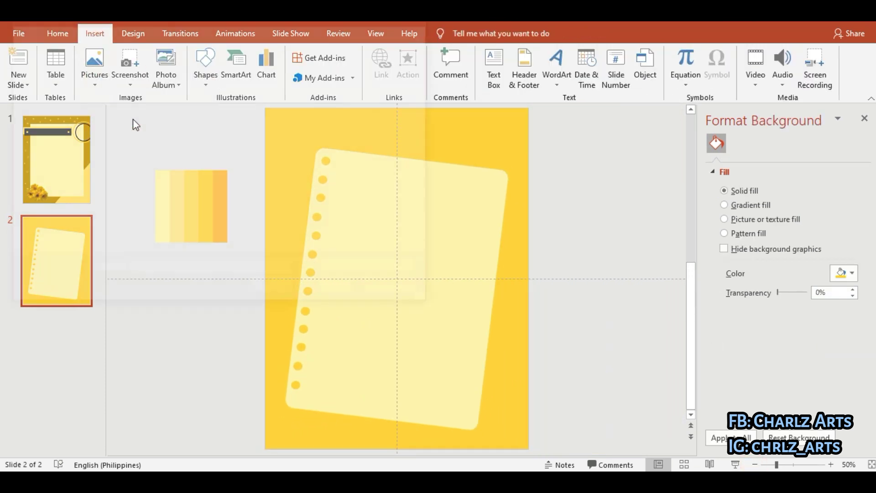
pyautogui.click(220, 107)
pyautogui.click(326, 290)
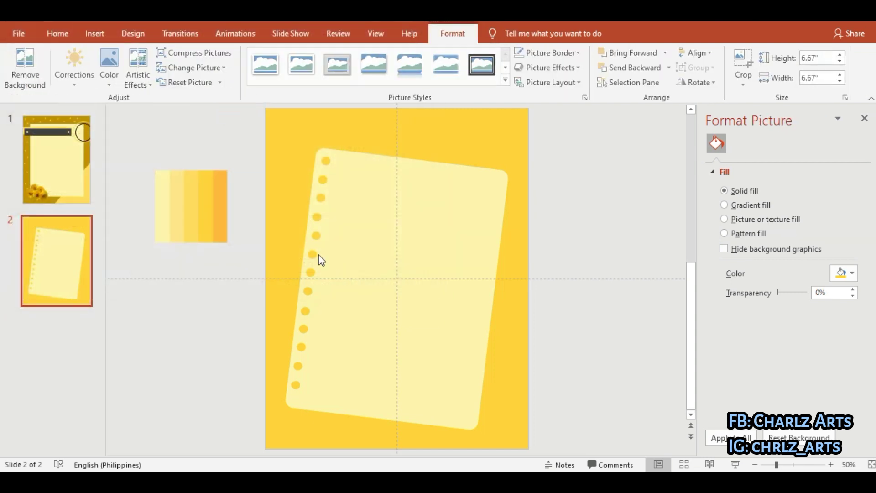
pyautogui.moveTo(414, 288); pyautogui.dragTo(327, 416)
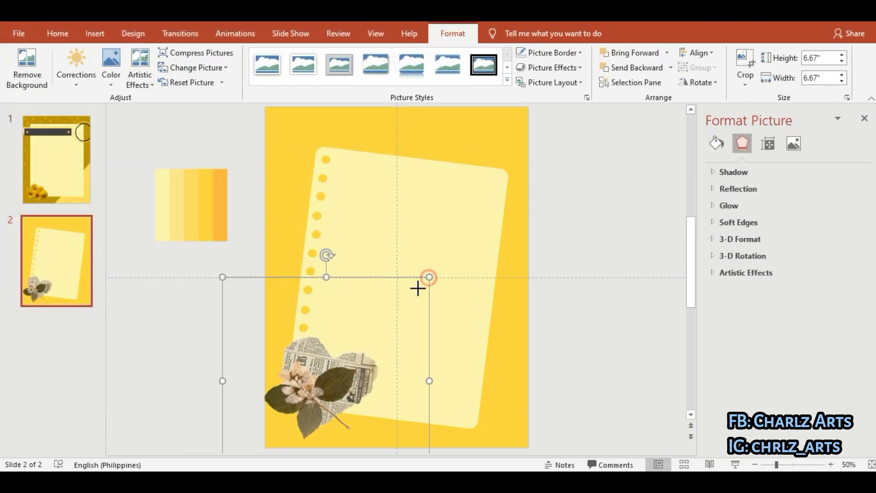
pyautogui.moveTo(429, 277); pyautogui.dragTo(381, 325)
pyautogui.moveTo(313, 420); pyautogui.dragTo(323, 405)
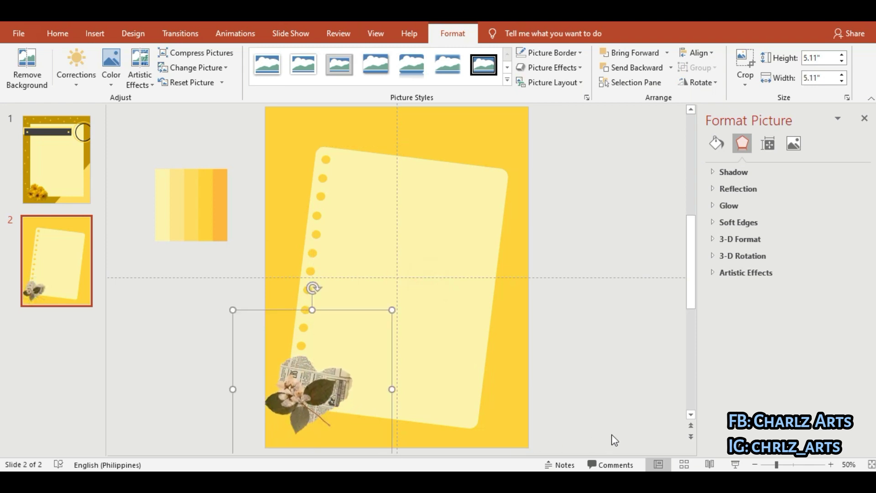
pyautogui.click(660, 363)
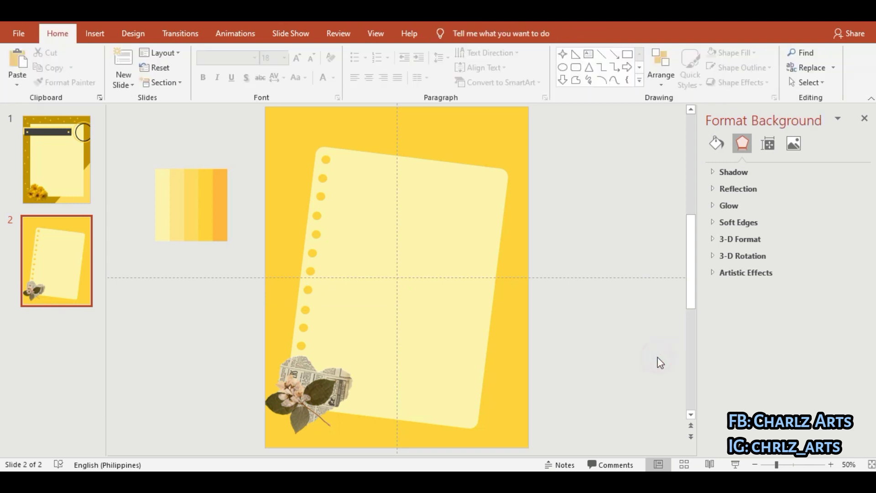
# Draw a rectangle across the slide's top right and send it behind the paper
pyautogui.click(96, 34)
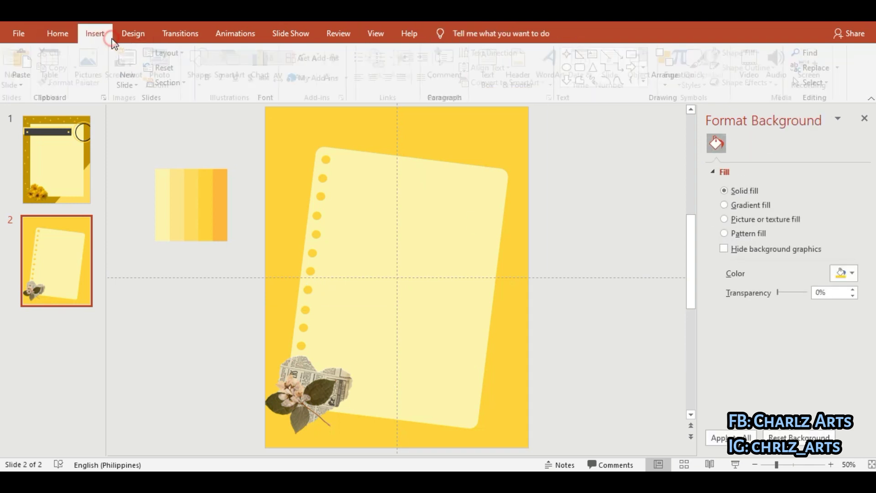
pyautogui.click(200, 69)
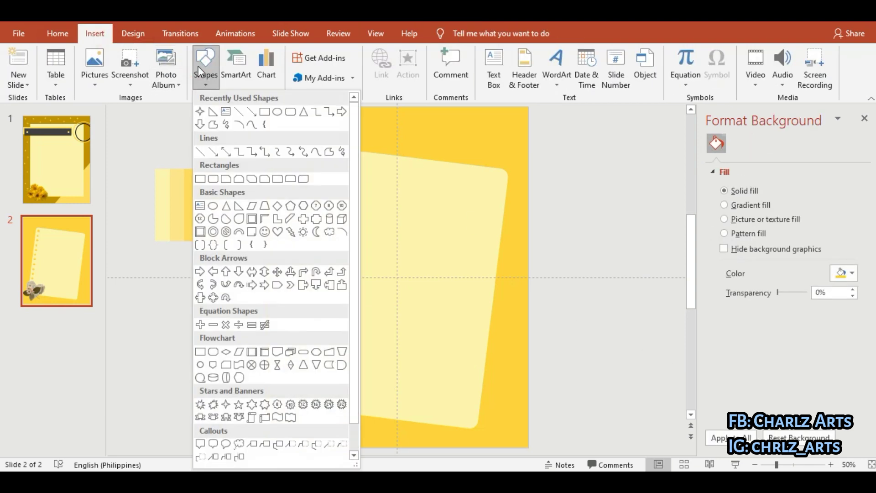
pyautogui.click(264, 111)
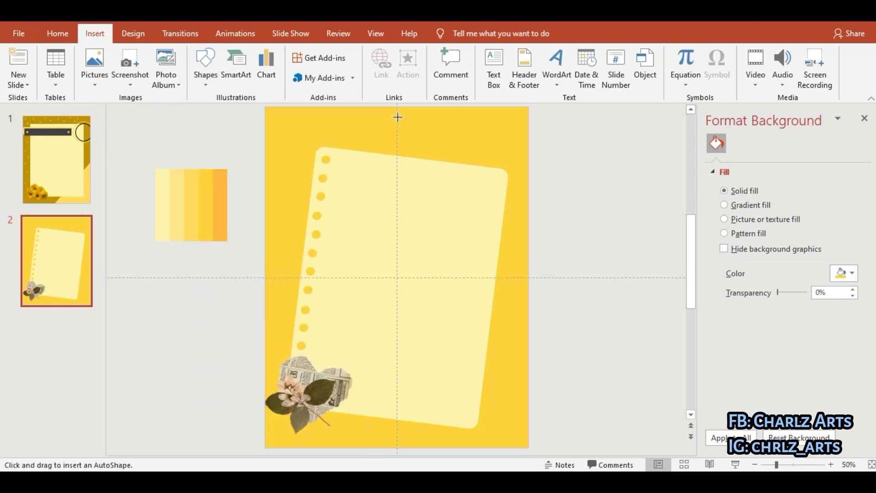
pyautogui.moveTo(371, 115); pyautogui.dragTo(528, 199)
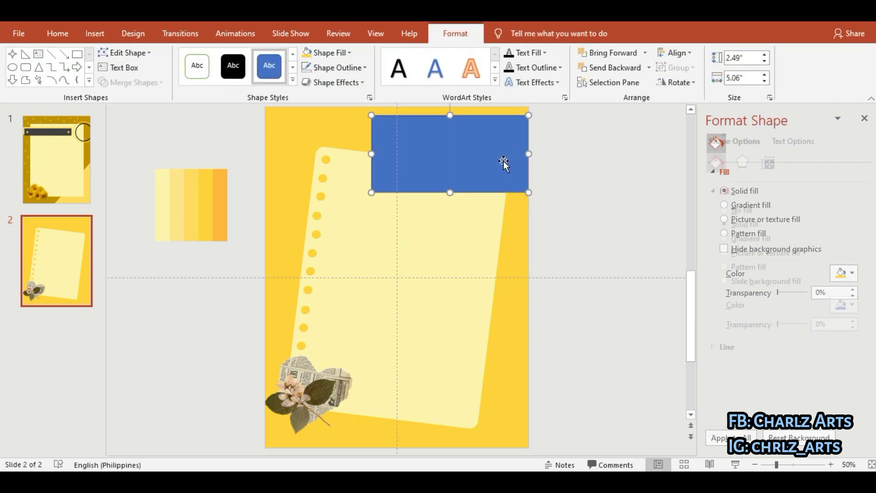
pyautogui.click(648, 67)
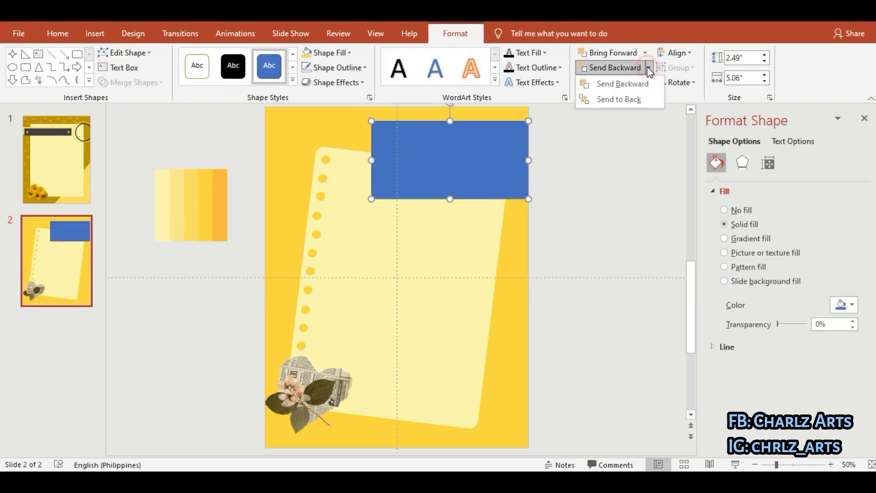
pyautogui.click(641, 98)
# Fill the top rectangle Light Yellow and remove its dark outline
pyautogui.click(328, 53)
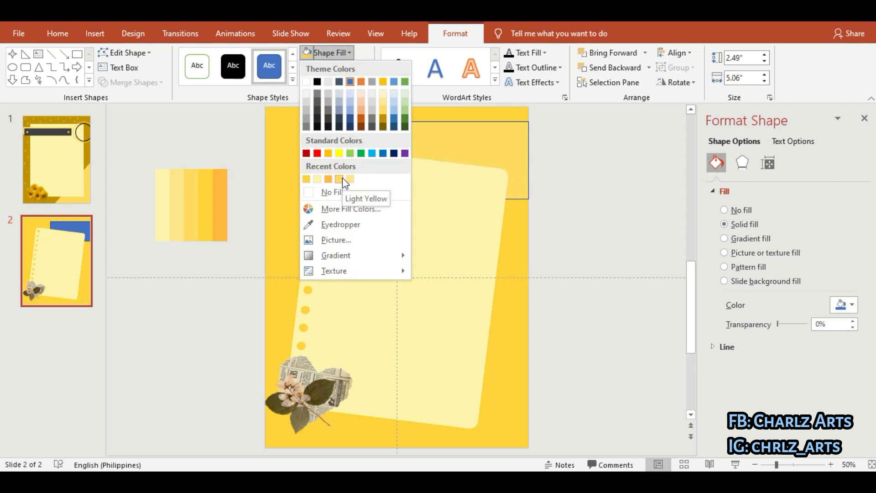
pyautogui.click(342, 178)
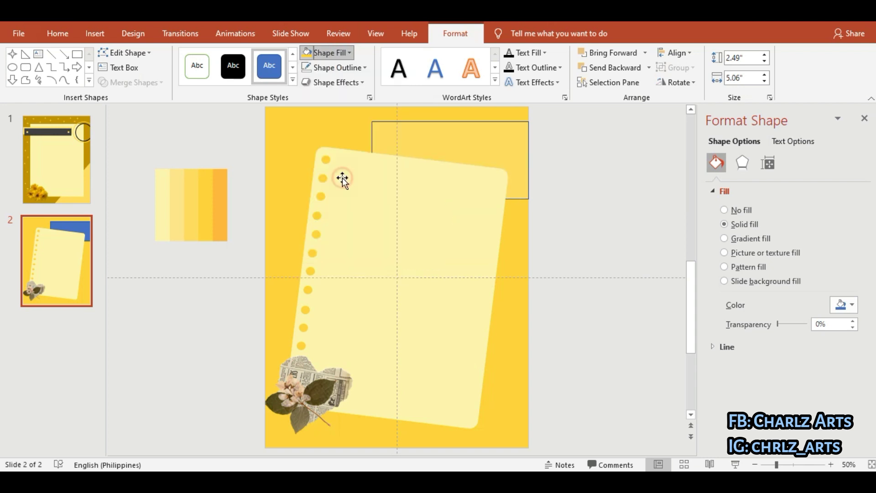
pyautogui.click(307, 68)
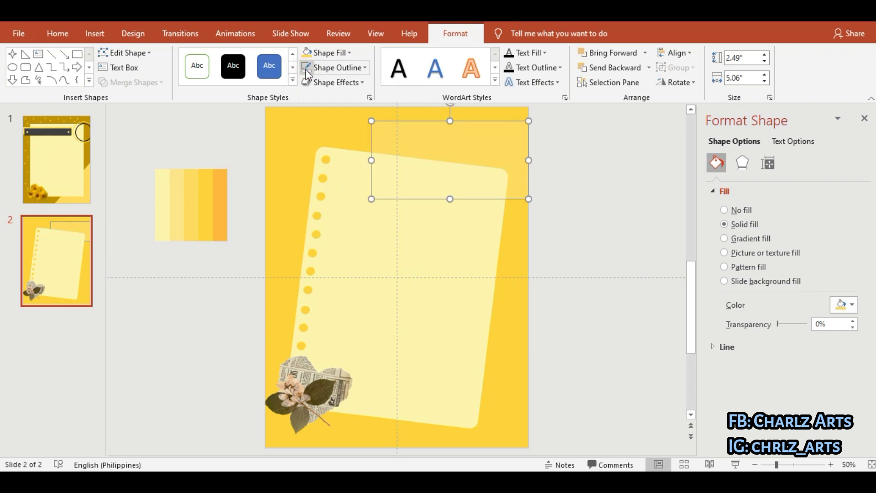
pyautogui.click(622, 283)
pyautogui.click(493, 150)
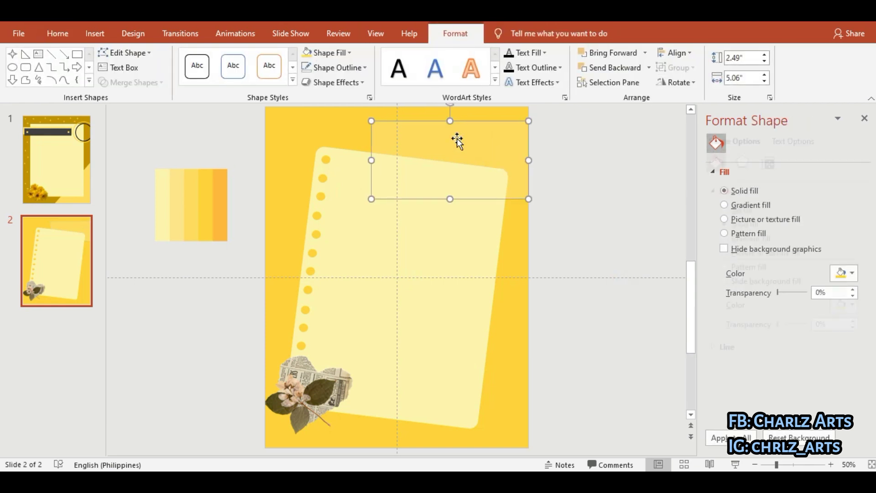
# Insert the grid png at the top right, rotate it 90°, and crop it to a short strip
pyautogui.click(84, 32)
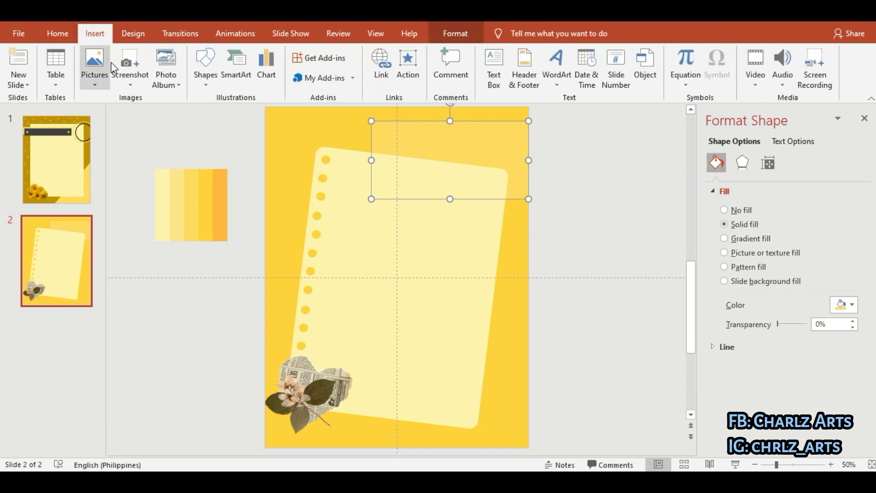
pyautogui.click(95, 68)
pyautogui.click(123, 113)
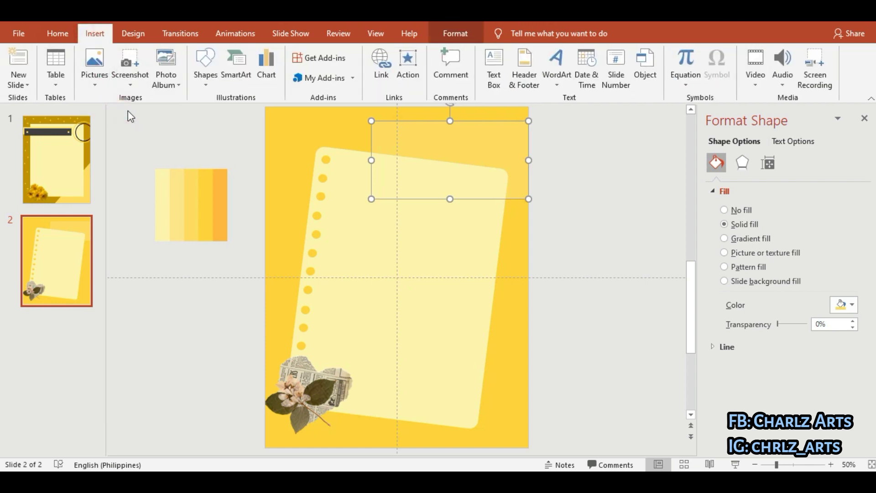
pyautogui.click(236, 204)
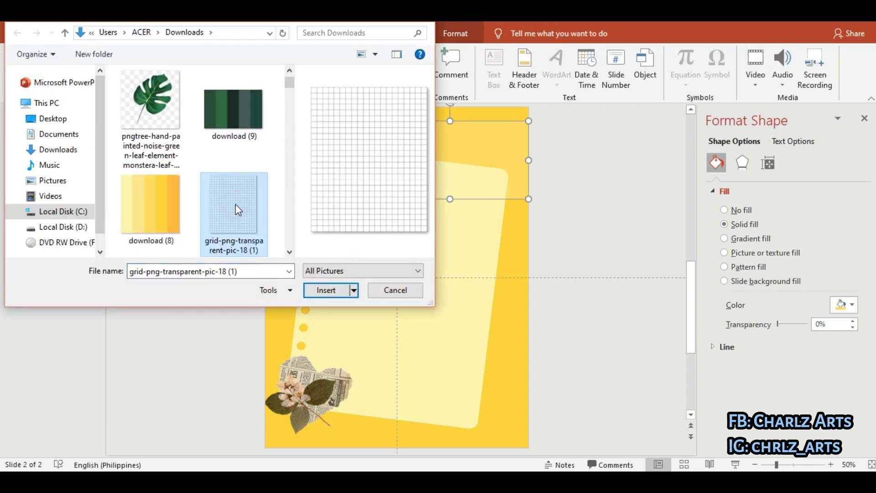
pyautogui.doubleClick(236, 204)
pyautogui.moveTo(422, 274)
pyautogui.mouseDown()
pyautogui.moveTo(471, 198)
pyautogui.moveTo(456, 189)
pyautogui.mouseUp()
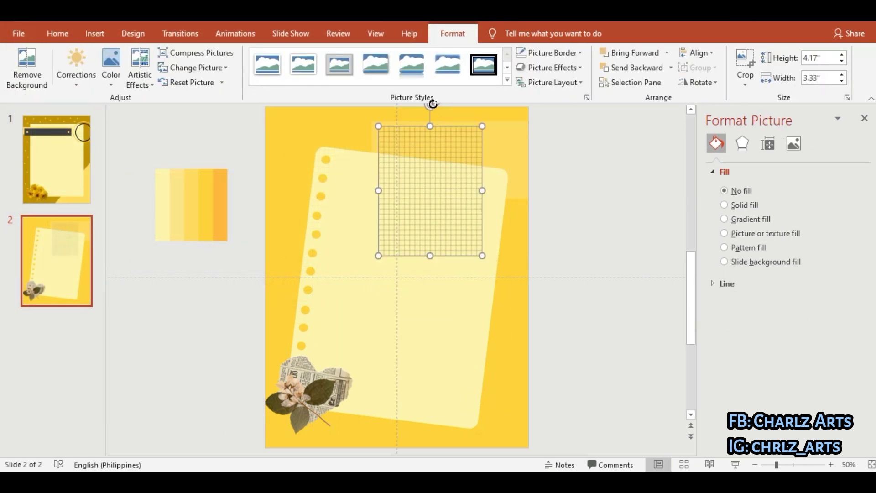
pyautogui.moveTo(433, 104)
pyautogui.mouseDown()
pyautogui.moveTo(529, 193)
pyautogui.moveTo(468, 187)
pyautogui.moveTo(481, 175)
pyautogui.mouseUp()
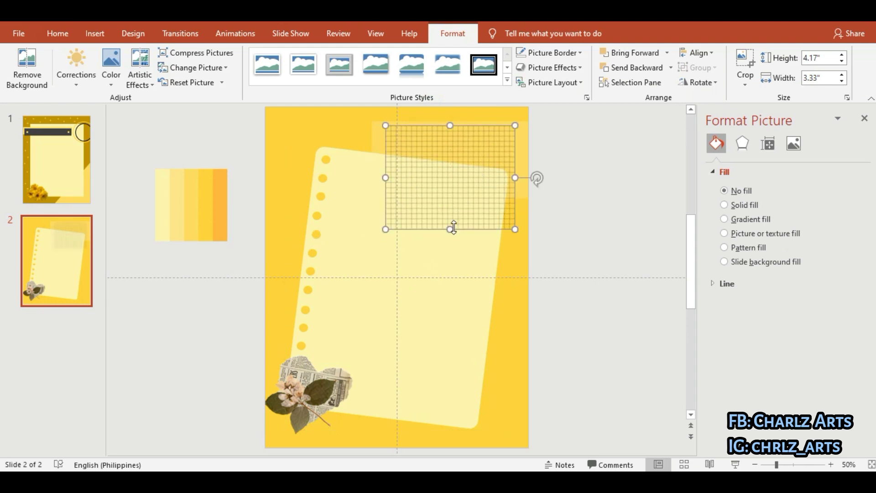
pyautogui.click(744, 60)
pyautogui.moveTo(450, 225); pyautogui.dragTo(483, 184)
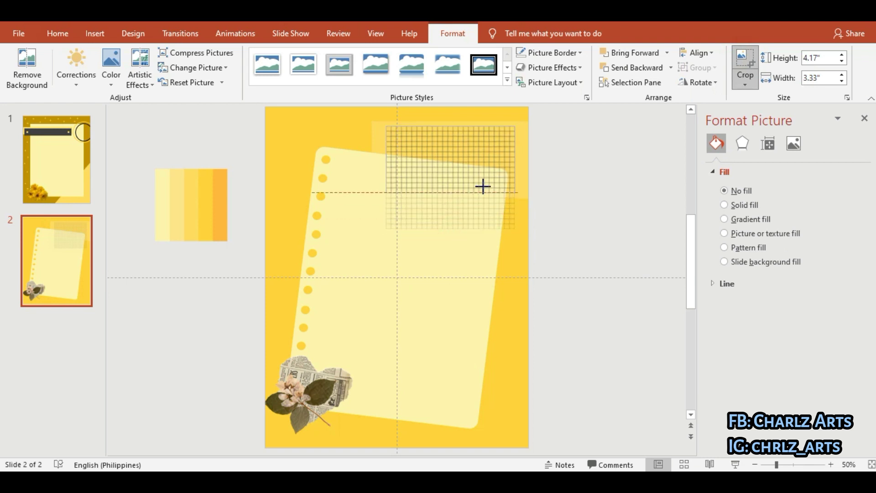
pyautogui.click(736, 61)
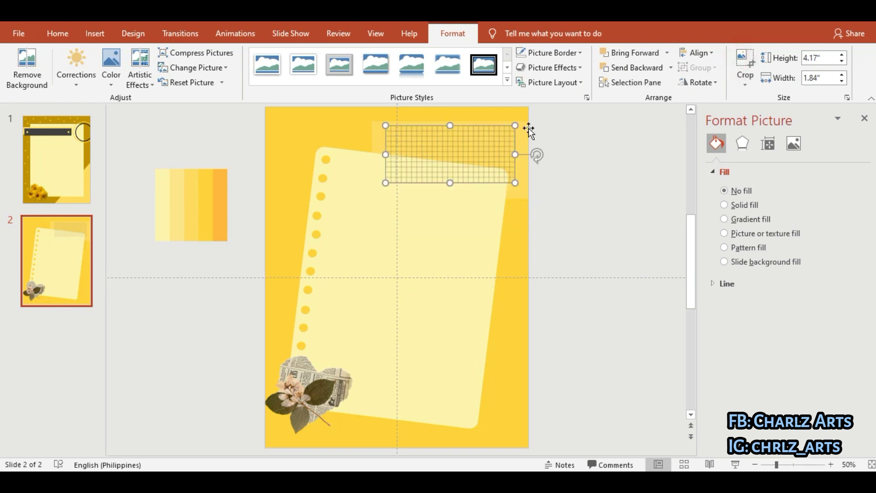
# Send the grid strip behind the paper note and nudge it slightly down and right
pyautogui.click(655, 69)
pyautogui.click(655, 69)
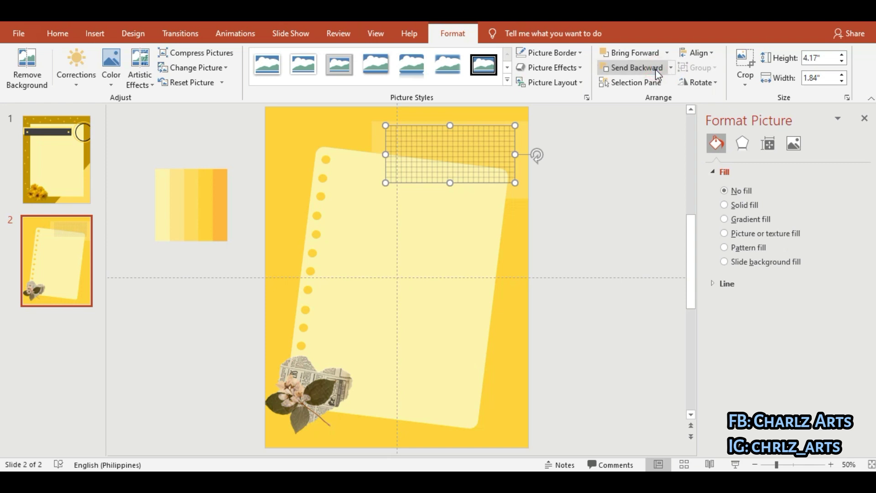
pyautogui.click(655, 70)
pyautogui.click(655, 69)
pyautogui.click(655, 70)
pyautogui.click(671, 69)
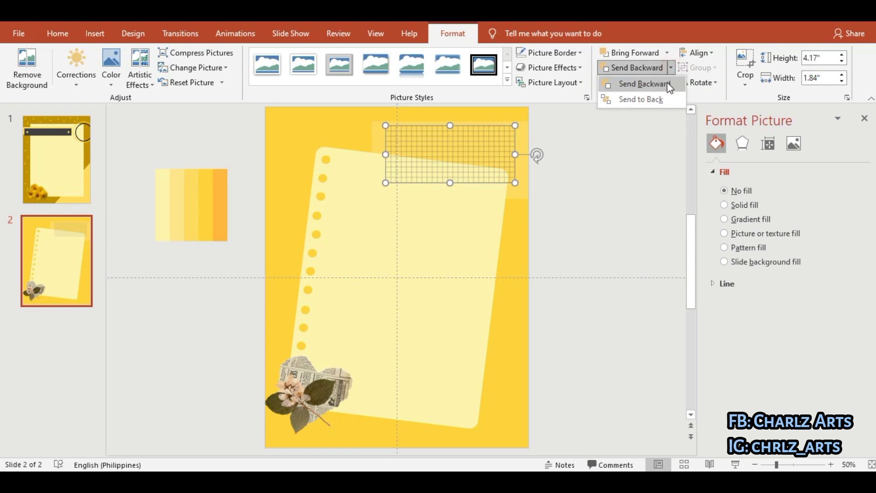
pyautogui.click(669, 84)
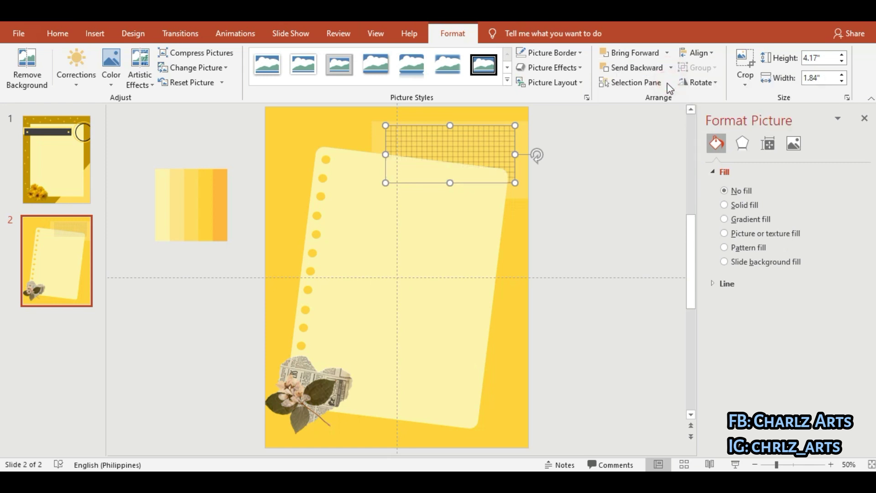
pyautogui.click(647, 230)
pyautogui.moveTo(485, 151); pyautogui.dragTo(486, 156)
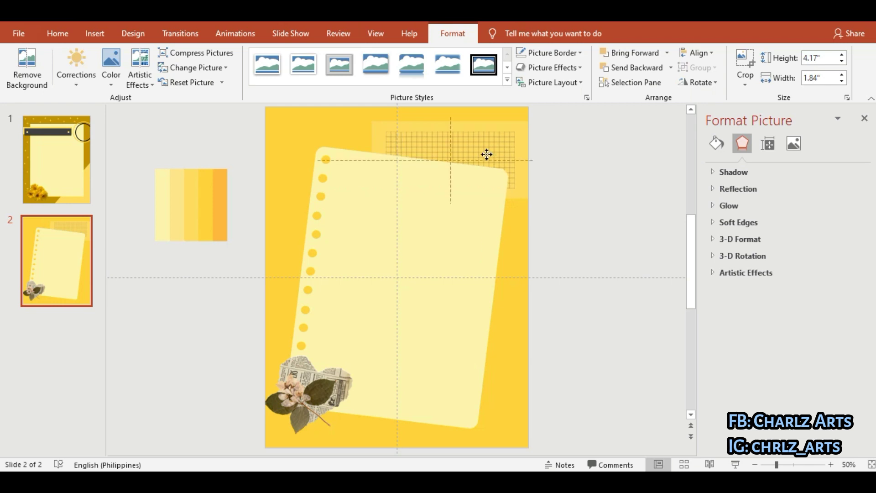
pyautogui.click(602, 219)
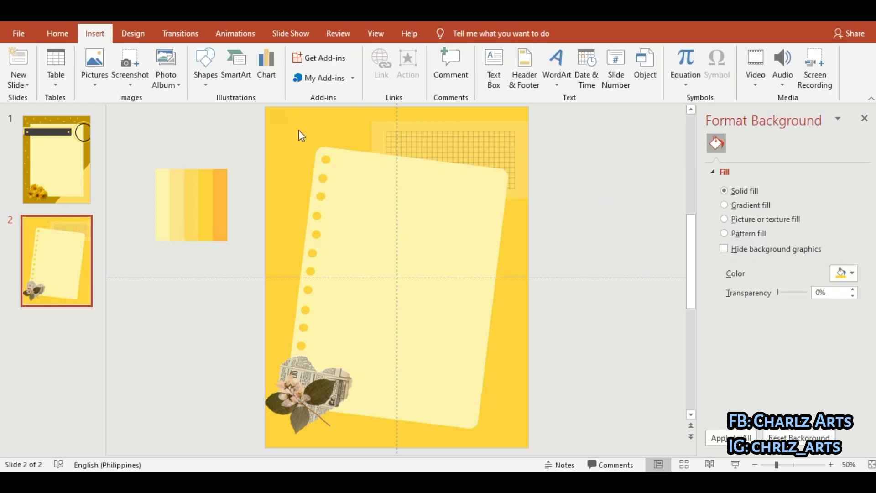
# Draw a circle at the slide's top-left corner and reshape it into an irregular blob with Edit Points
pyautogui.click(215, 83)
pyautogui.click(278, 111)
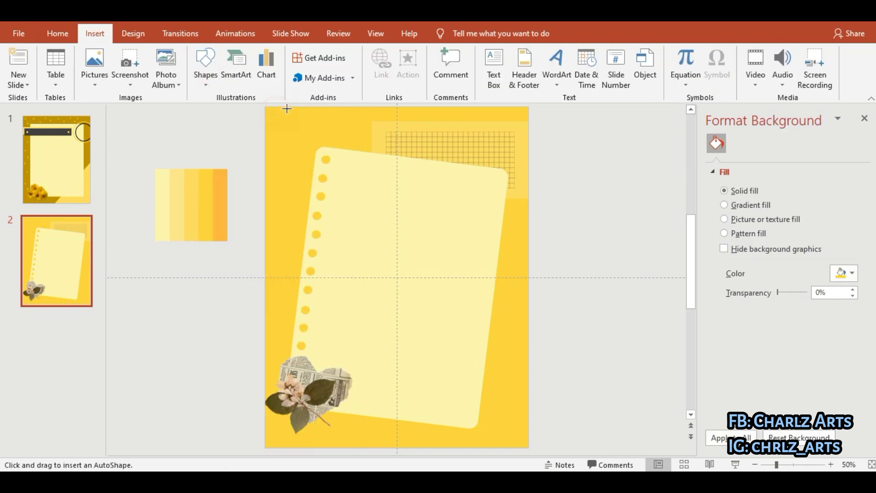
pyautogui.moveTo(268, 111)
pyautogui.mouseDown()
pyautogui.moveTo(378, 205)
pyautogui.moveTo(381, 226)
pyautogui.mouseUp()
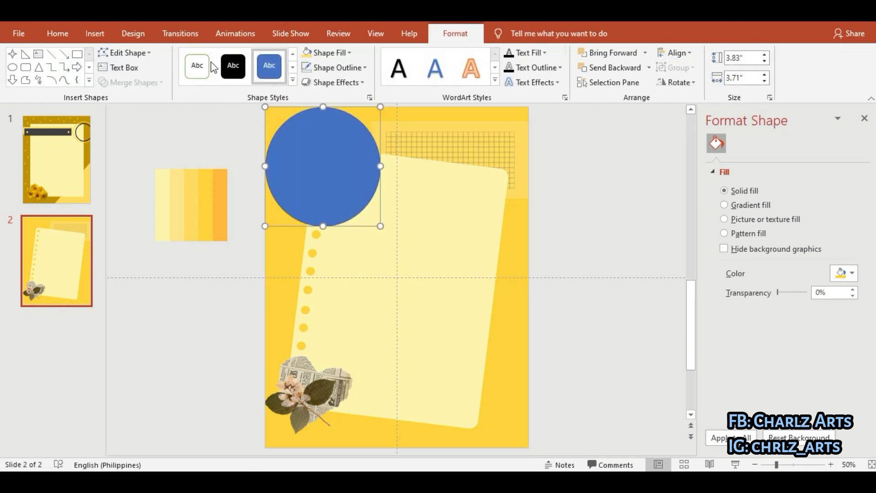
pyautogui.click(124, 52)
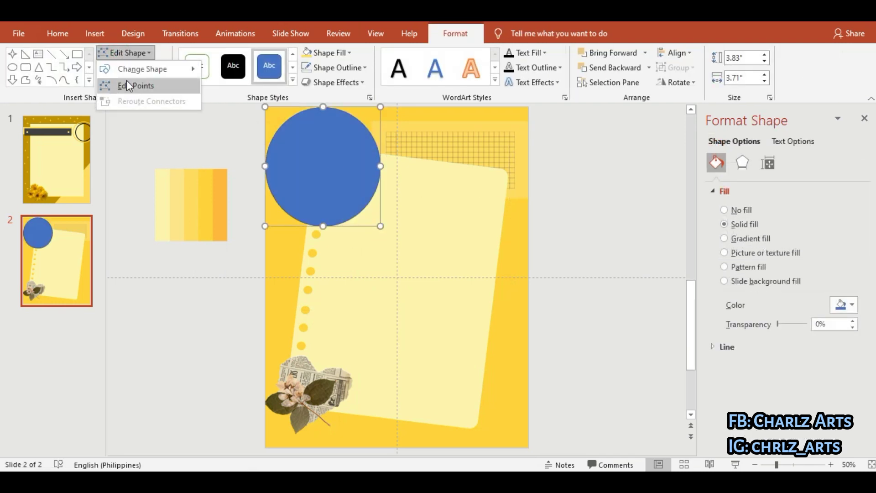
pyautogui.click(153, 86)
pyautogui.moveTo(377, 166); pyautogui.dragTo(354, 143)
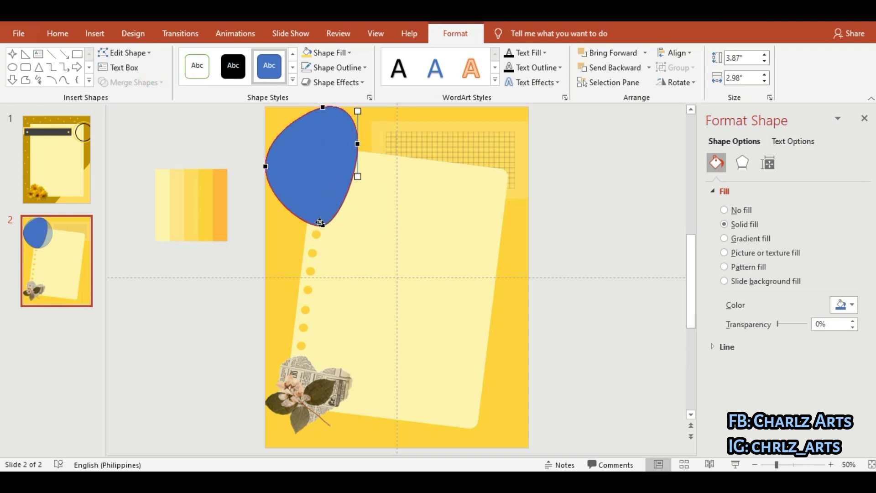
pyautogui.moveTo(315, 226); pyautogui.dragTo(290, 213)
pyautogui.moveTo(266, 167); pyautogui.dragTo(260, 115)
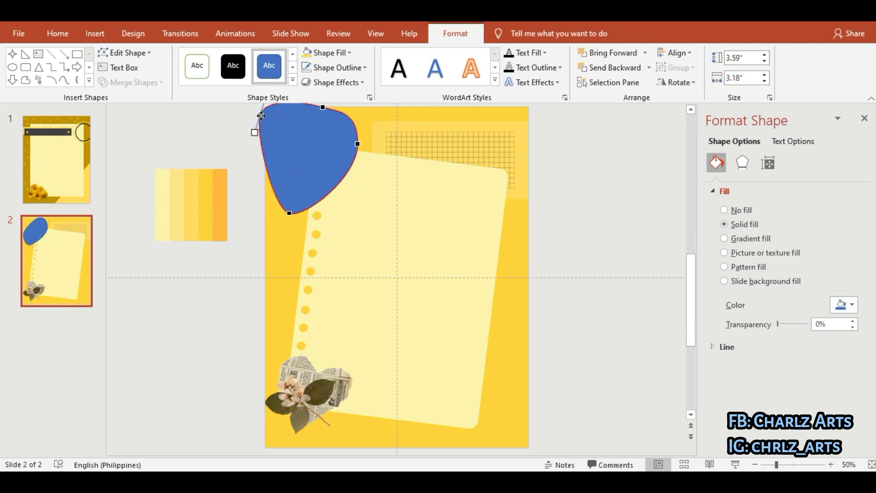
# Fill the blob orange, send it behind the paper, and paste a copy
pyautogui.click(336, 53)
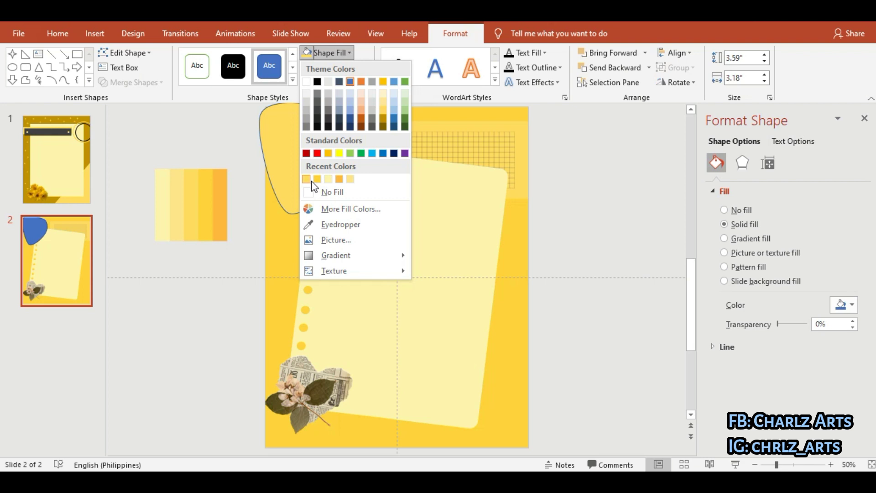
pyautogui.click(340, 180)
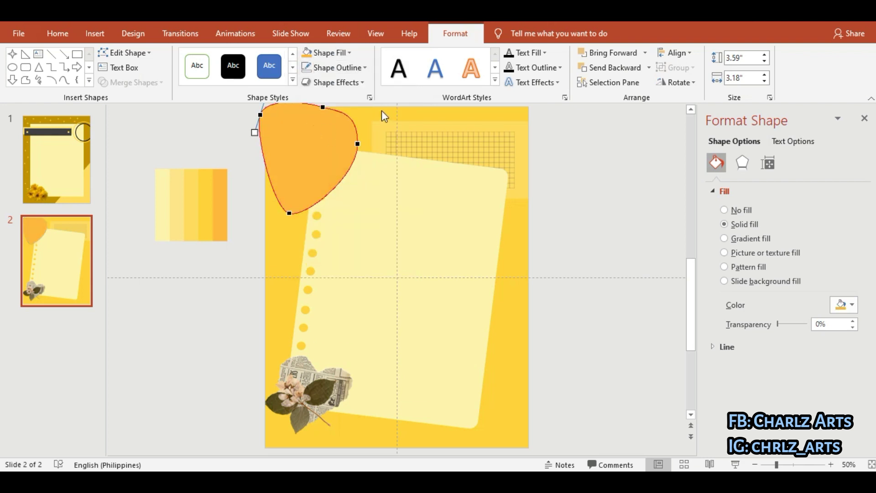
pyautogui.click(648, 67)
pyautogui.click(611, 98)
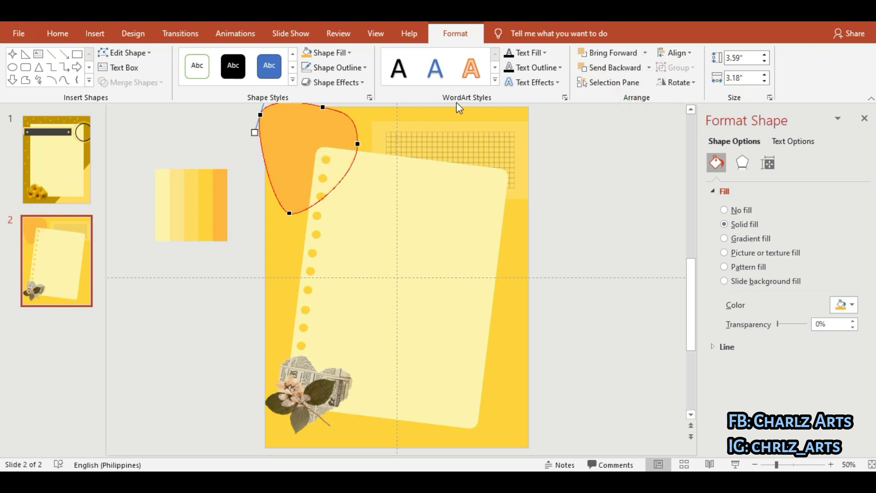
pyautogui.hotkey('ctrl', 'c')
pyautogui.hotkey('ctrl', 'v')
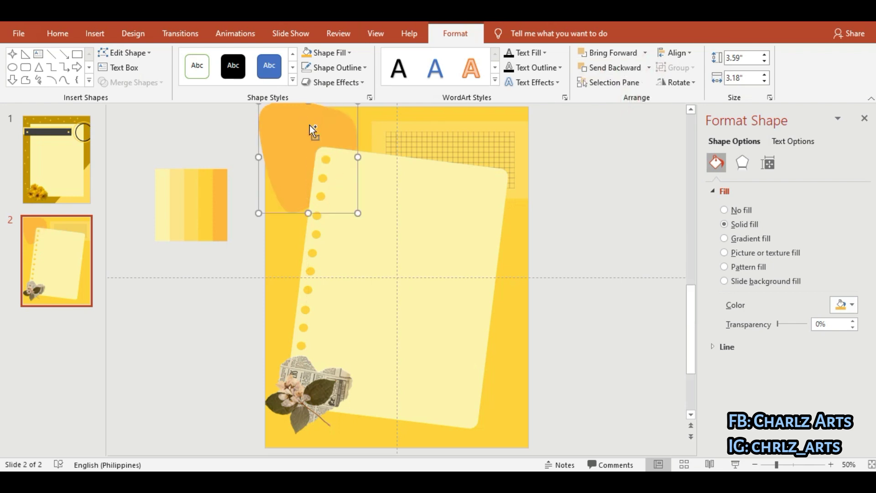
# Try making the pasted copy an unfilled black-outlined blob, then undo the attempt
pyautogui.moveTo(309, 125); pyautogui.dragTo(309, 133)
pyautogui.click(329, 53)
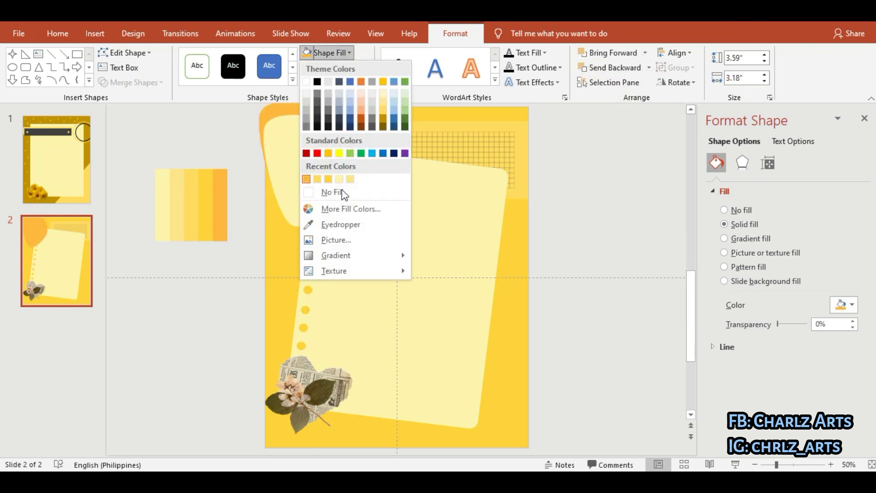
pyautogui.click(342, 191)
pyautogui.click(292, 154)
pyautogui.click(333, 67)
pyautogui.click(319, 96)
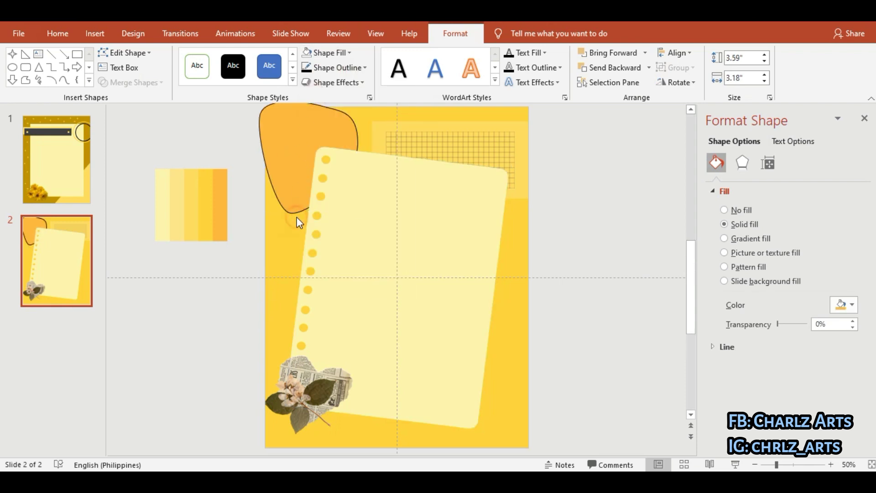
pyautogui.click(294, 203)
pyautogui.press('Down')
pyautogui.press('Down')
pyautogui.press('Down')
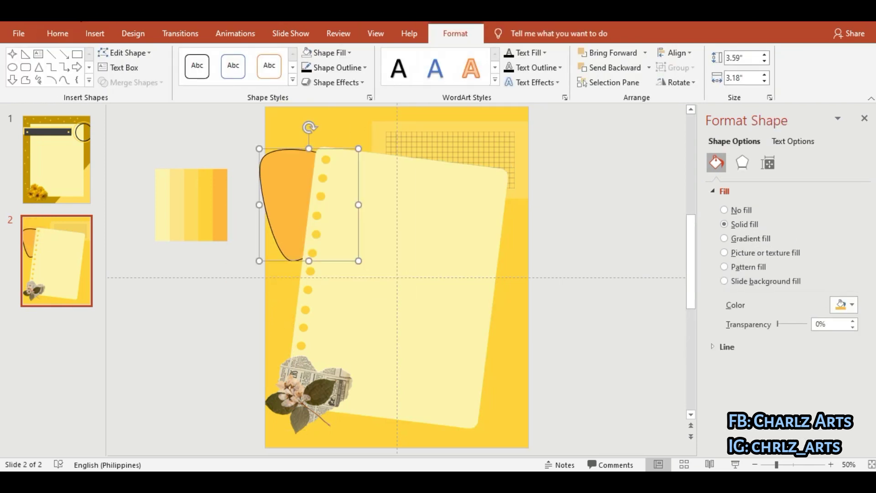
pyautogui.hotkey('ctrl', 'z')
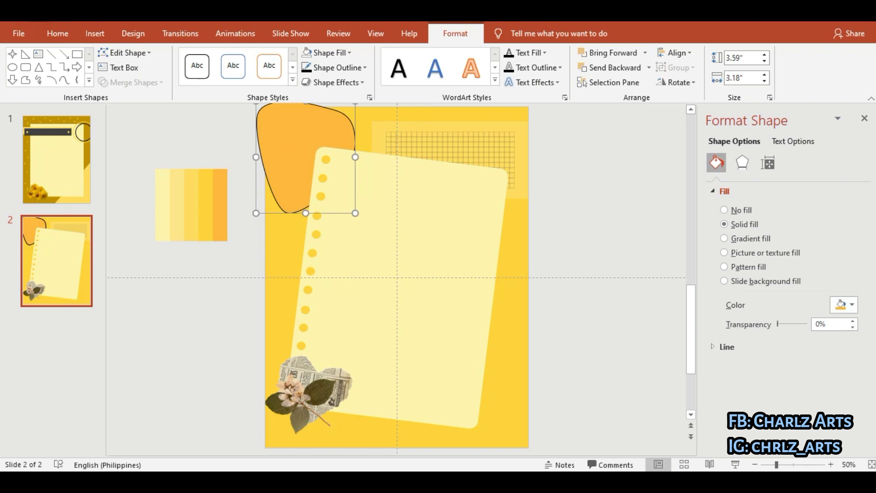
pyautogui.hotkey('ctrl', 'z')
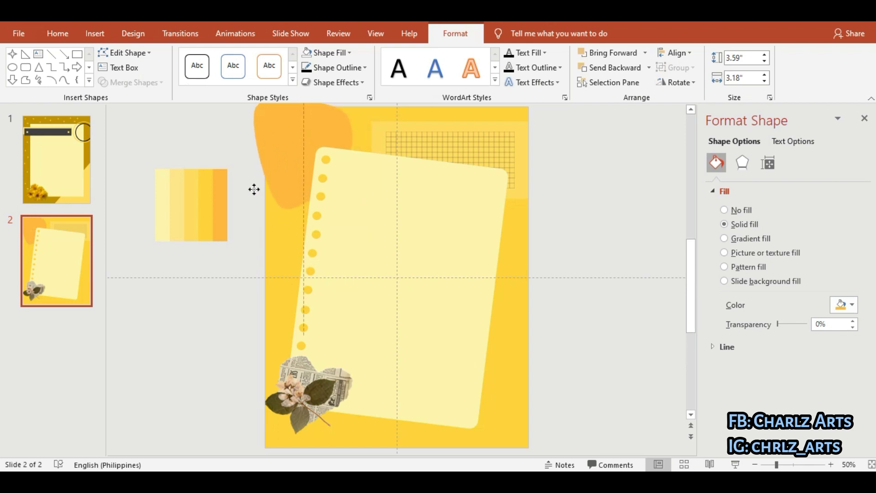
# Paste an unfilled, thin black-outlined copy offset from the blob, and fill the original dark gold
pyautogui.moveTo(280, 198); pyautogui.dragTo(254, 191)
pyautogui.hotkey('ctrl', 'v')
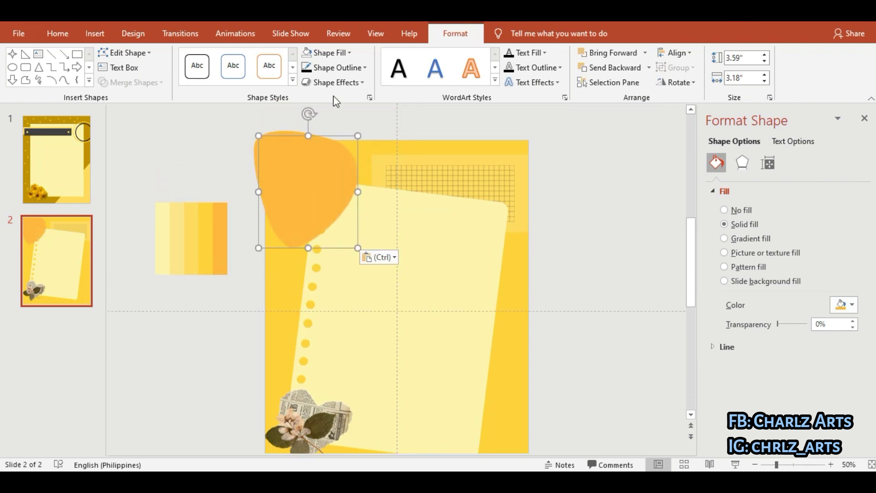
pyautogui.click(348, 67)
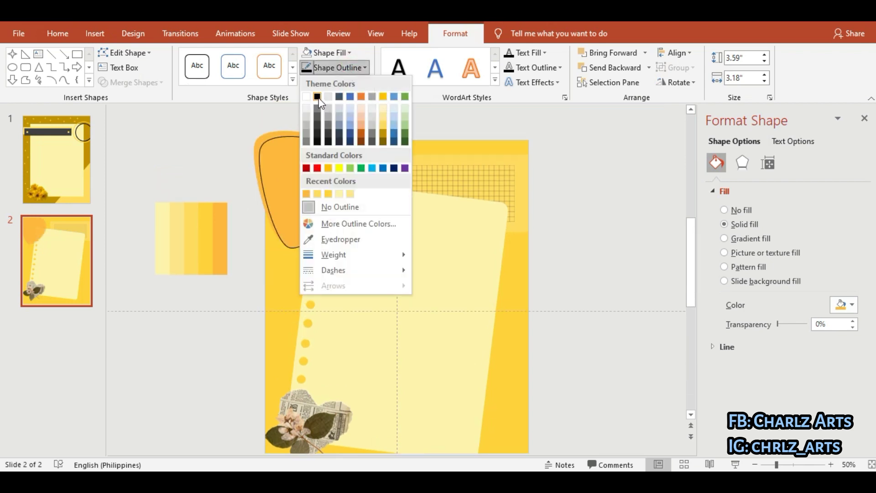
pyautogui.click(319, 98)
pyautogui.click(326, 52)
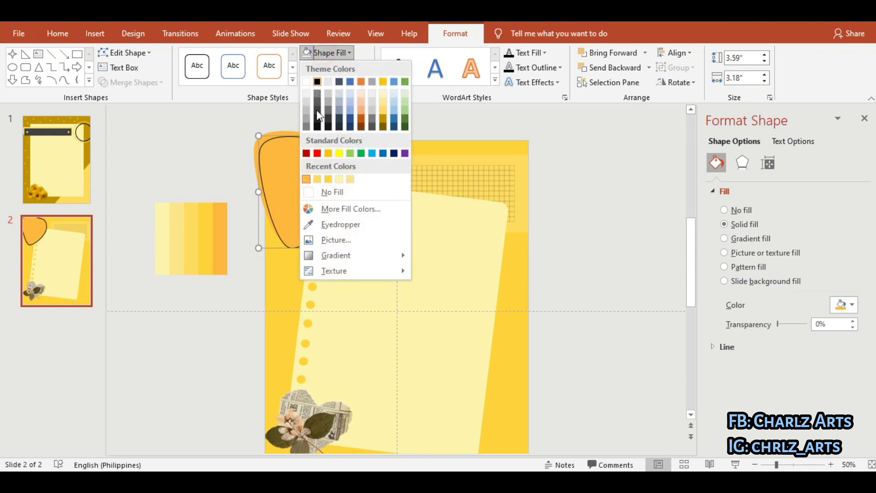
pyautogui.click(335, 192)
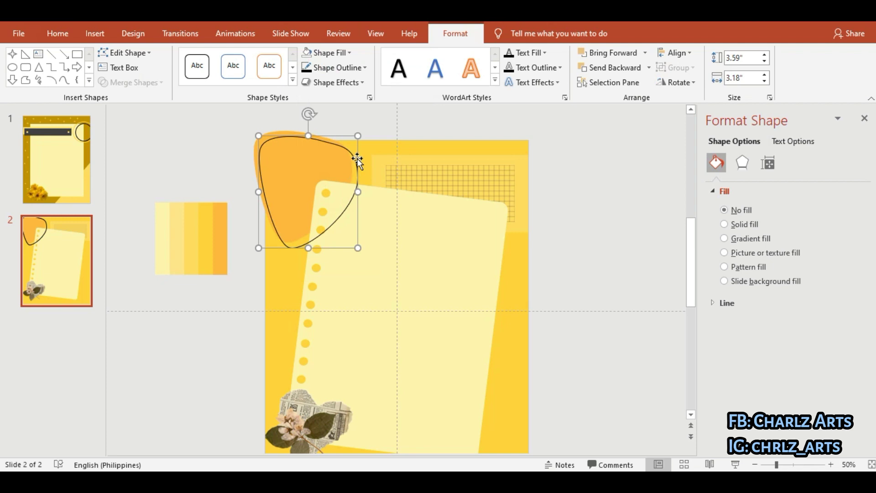
pyautogui.moveTo(357, 158); pyautogui.dragTo(351, 146)
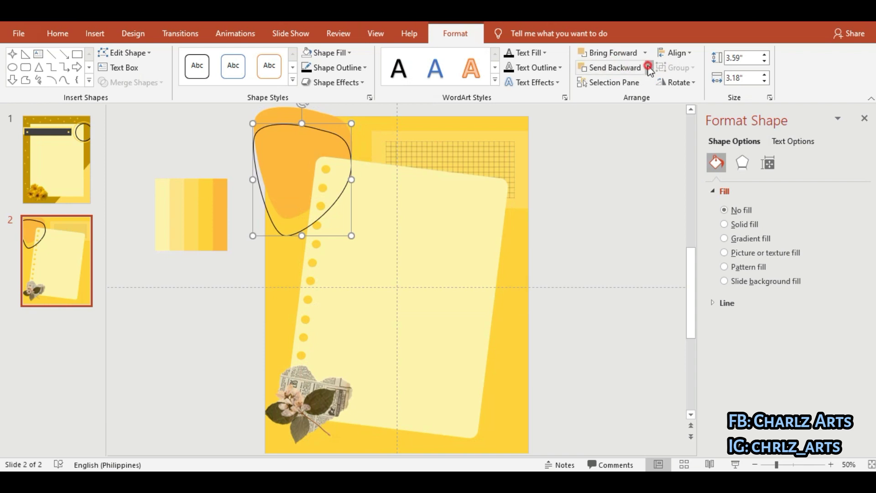
pyautogui.click(351, 53)
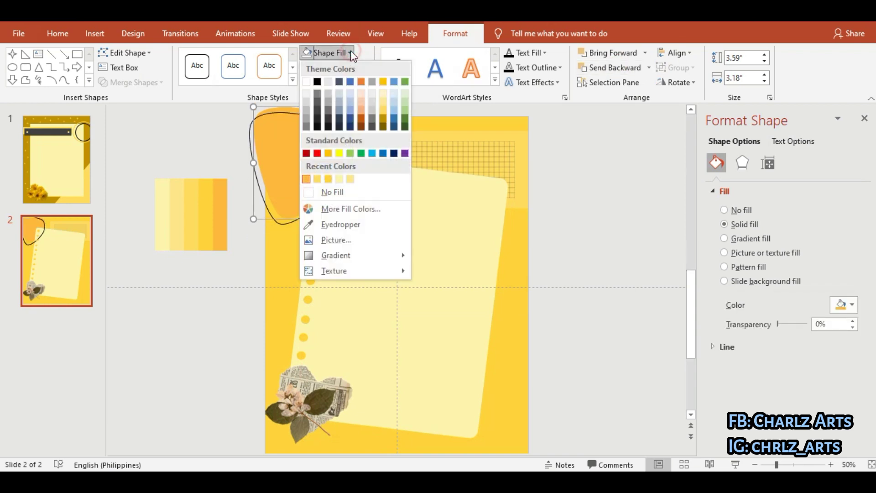
pyautogui.click(382, 122)
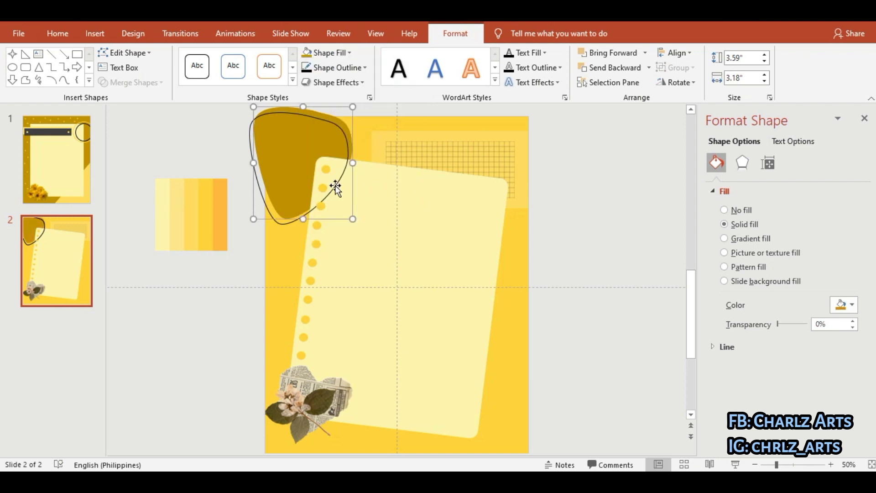
# Duplicate the dark gold blob and place the copy at the slide's bottom-right
pyautogui.click(593, 188)
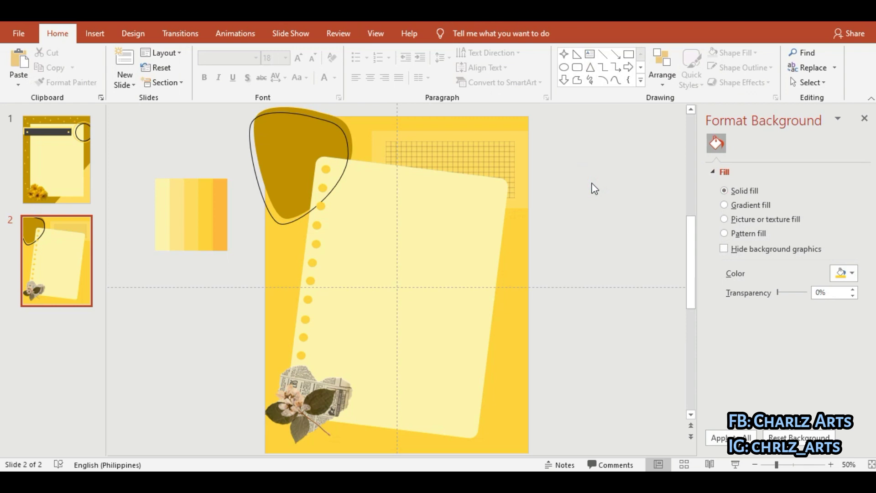
pyautogui.click(343, 125)
pyautogui.hotkey('ctrl', 'c')
pyautogui.hotkey('ctrl', 'v')
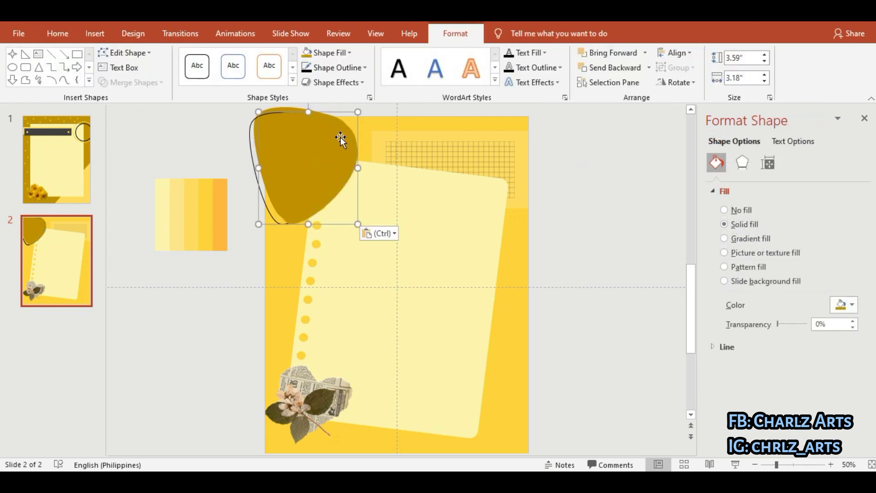
pyautogui.moveTo(340, 137); pyautogui.dragTo(531, 402)
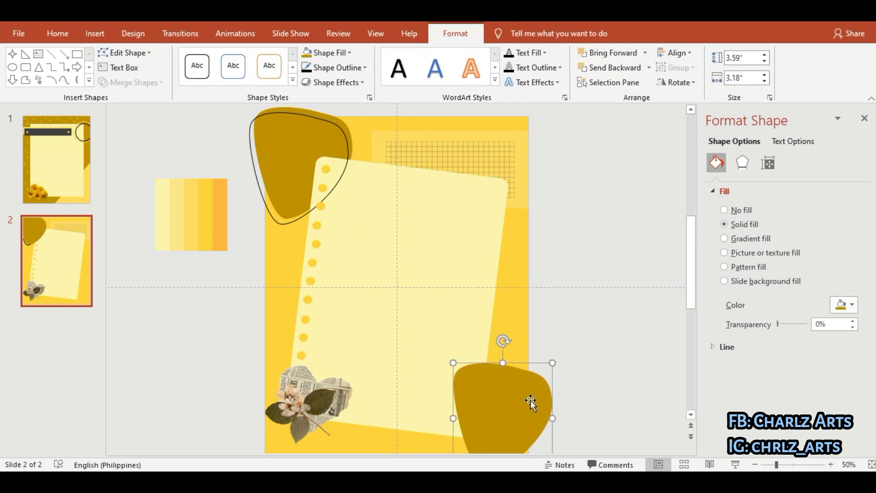
# Reshape the bottom-right blob's points and send it behind the paper
pyautogui.click(124, 53)
pyautogui.click(135, 86)
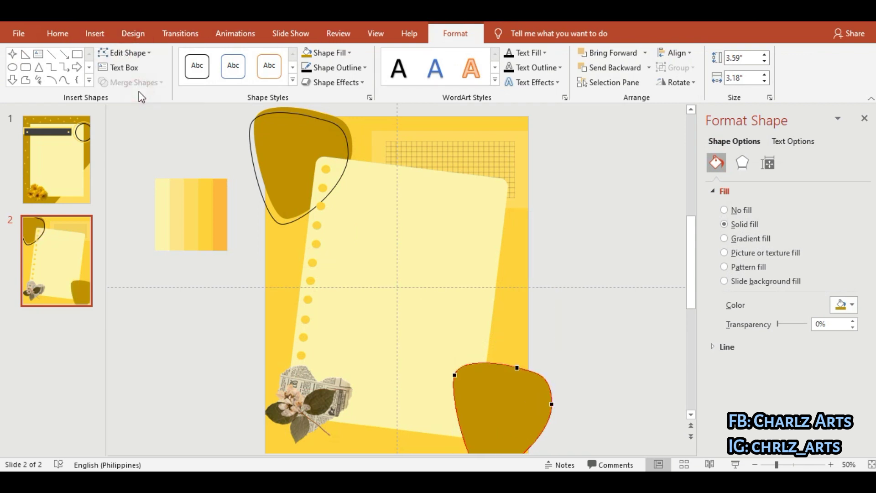
pyautogui.moveTo(517, 365); pyautogui.dragTo(528, 341)
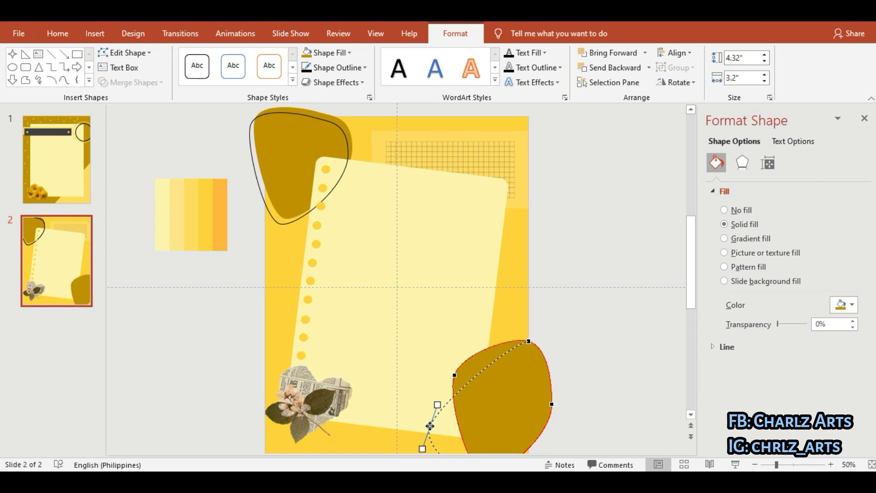
pyautogui.moveTo(454, 374); pyautogui.dragTo(430, 427)
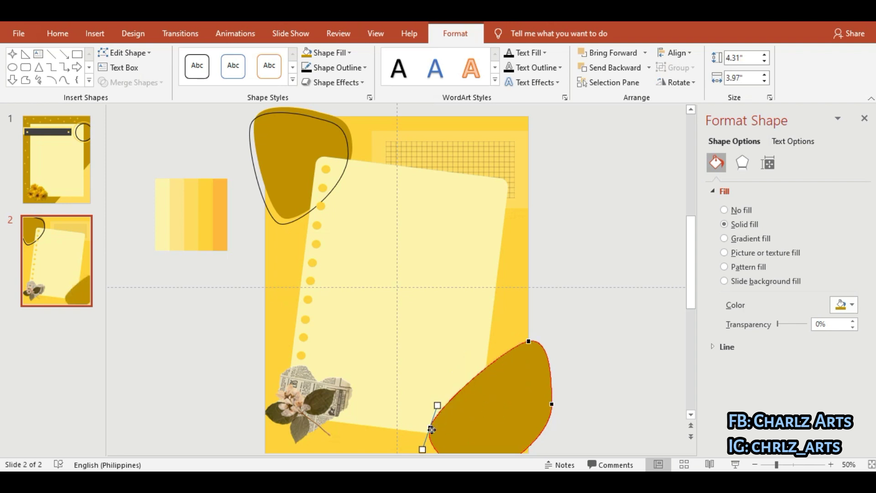
pyautogui.moveTo(431, 429); pyautogui.dragTo(427, 408)
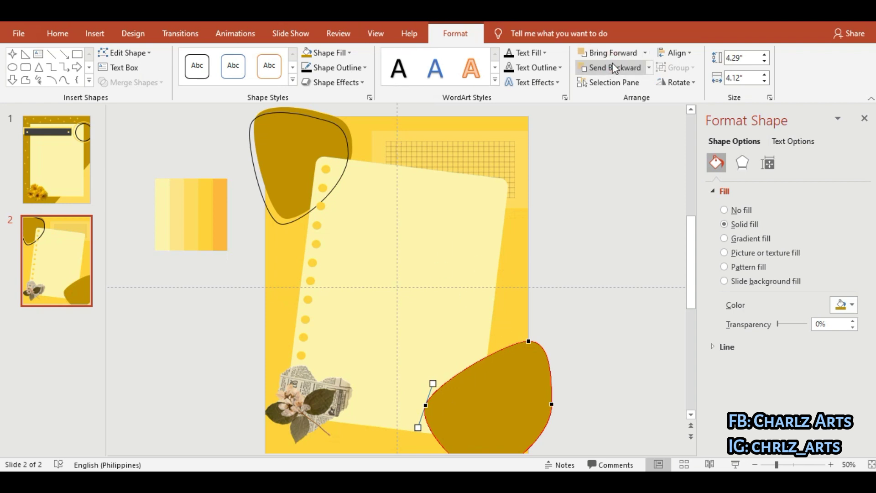
pyautogui.click(648, 67)
pyautogui.click(634, 98)
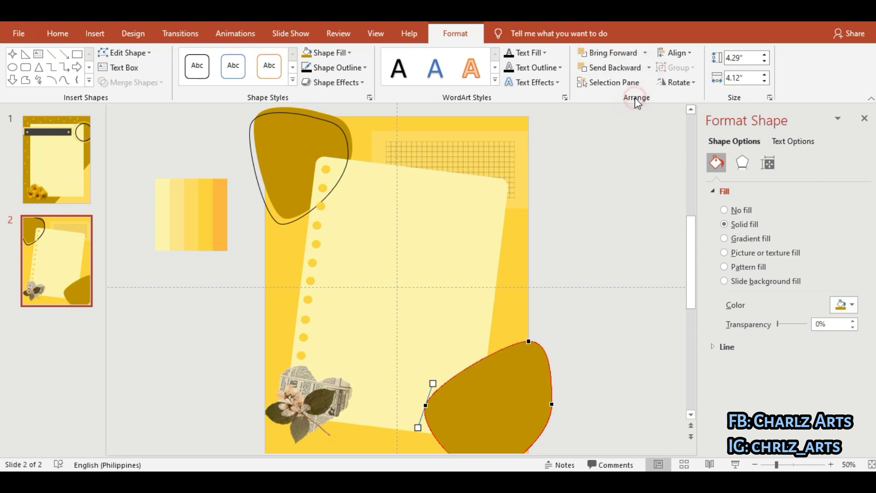
pyautogui.click(630, 340)
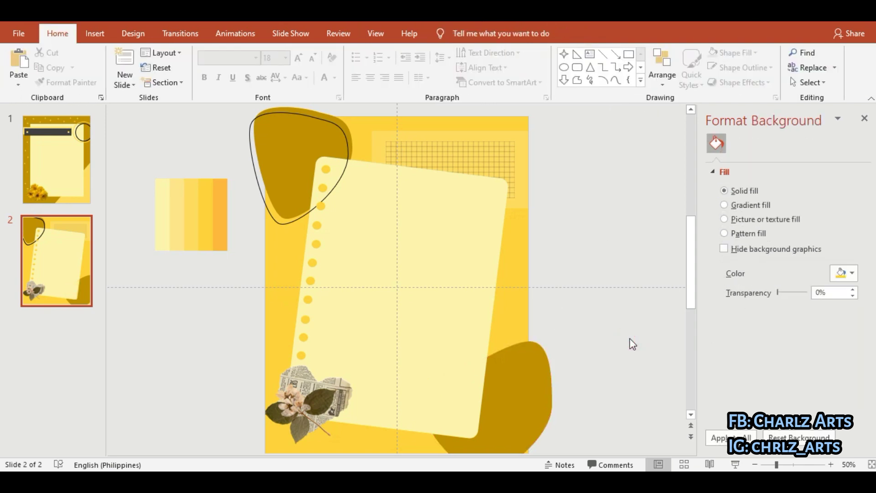
# Paste a duplicate of the bottom-right blob with no fill and a white outline
pyautogui.click(534, 395)
pyautogui.hotkey('ctrl', 'c')
pyautogui.hotkey('ctrl', 'v')
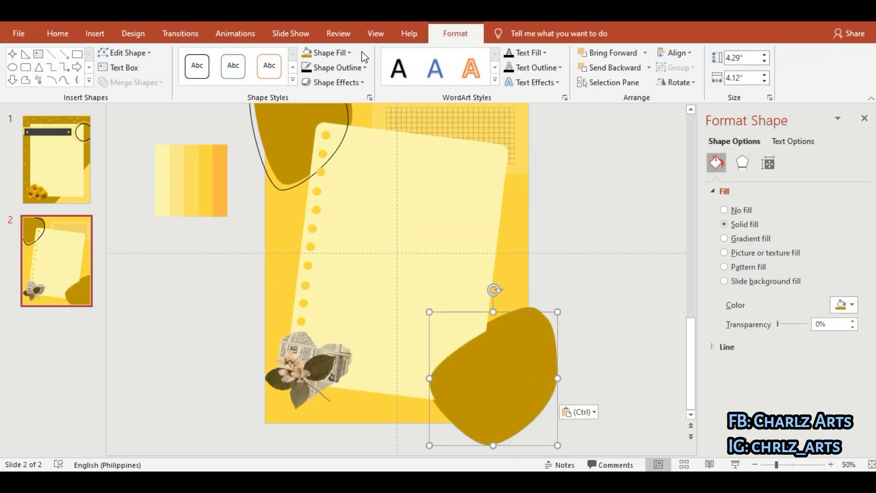
pyautogui.click(349, 54)
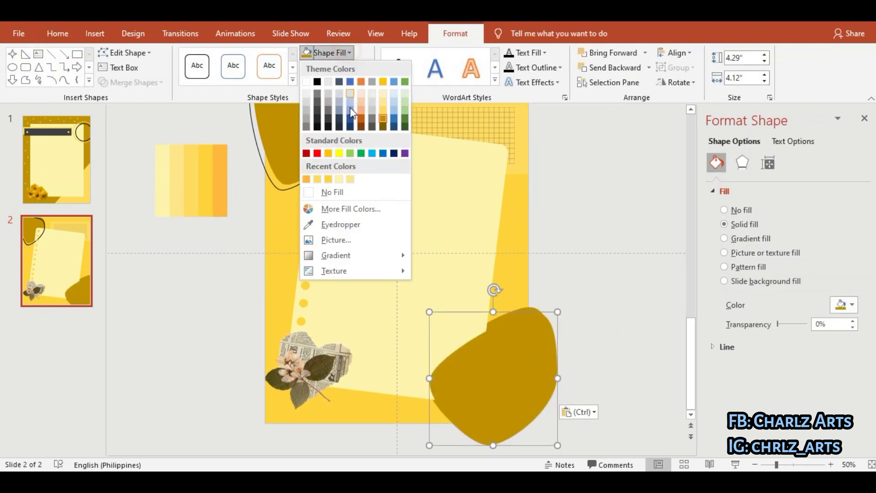
pyautogui.click(358, 192)
pyautogui.click(337, 67)
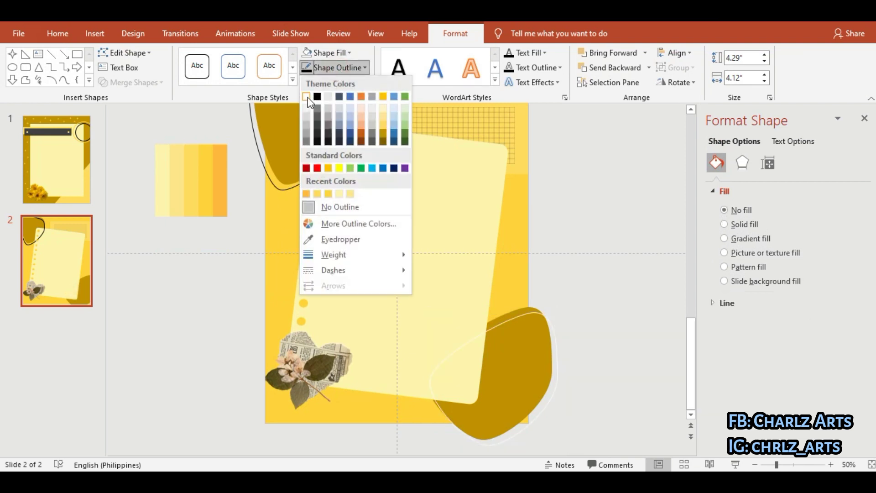
pyautogui.click(306, 96)
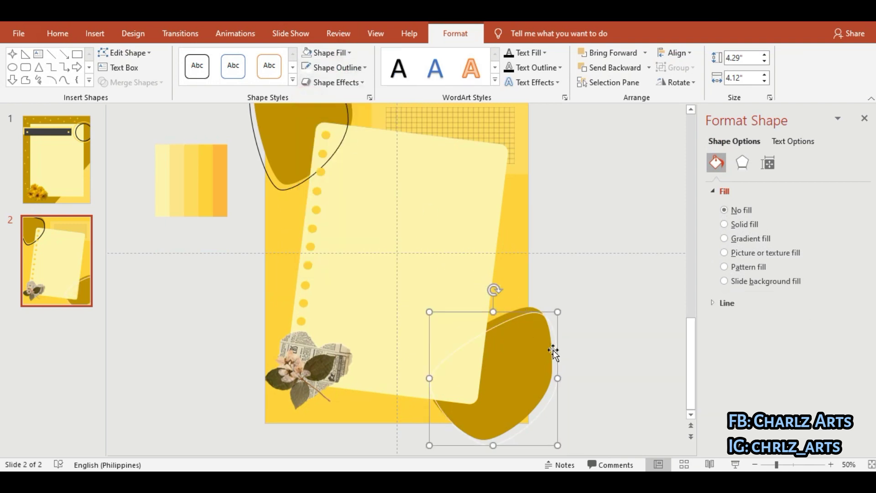
# Offset the white-outlined copy down and right of the gold blob
pyautogui.press('Right')
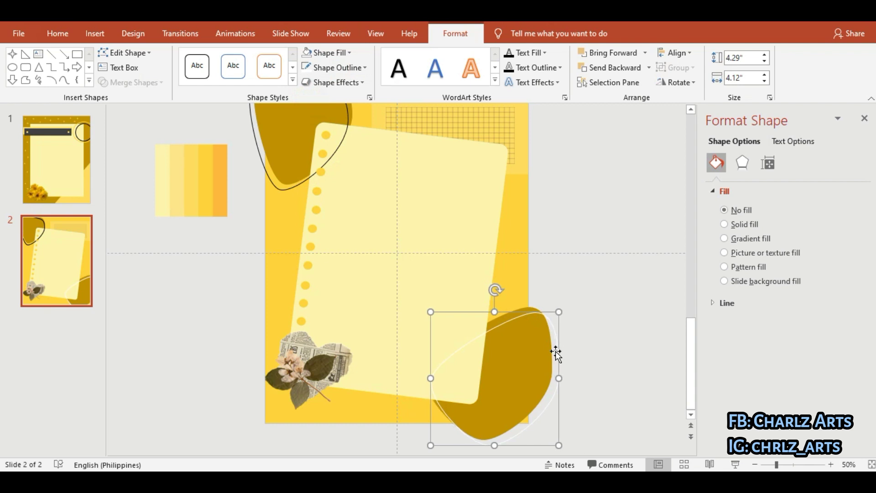
pyautogui.press('Right')
pyautogui.press('Down')
pyautogui.press('Right')
pyautogui.press('Down')
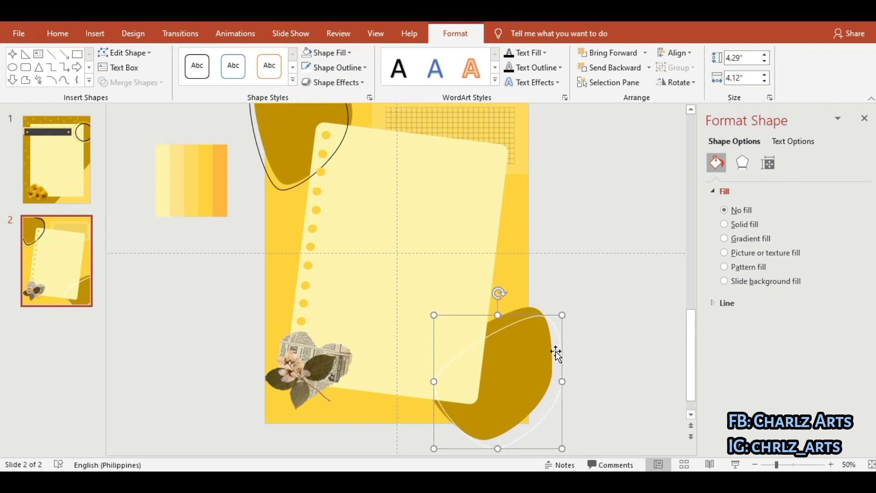
pyautogui.press('Down')
pyautogui.press('Down')
pyautogui.press('Escape')
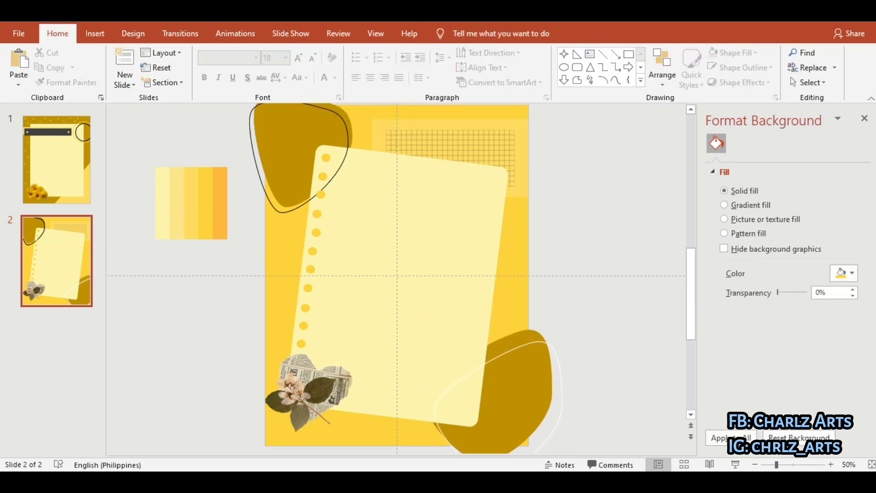
# Add a new blank slide 3 and paste the yellow colour strip onto it
pyautogui.click(124, 82)
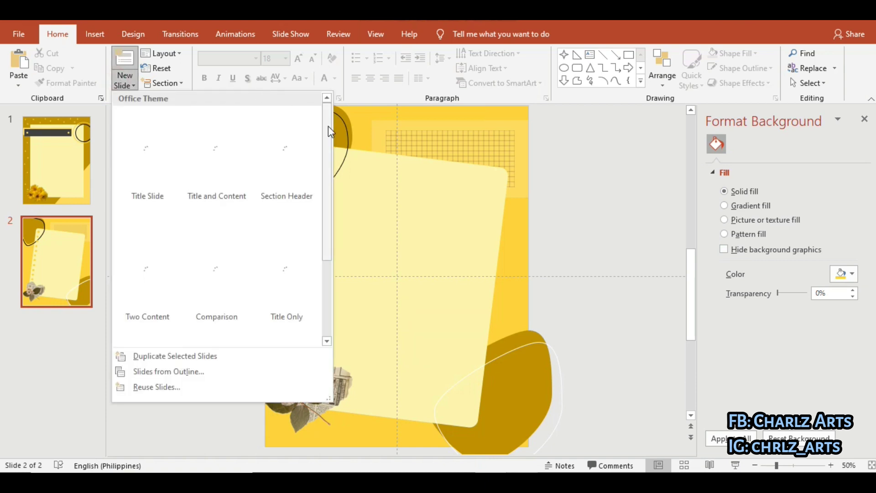
pyautogui.moveTo(328, 131); pyautogui.dragTo(342, 235)
pyautogui.click(157, 256)
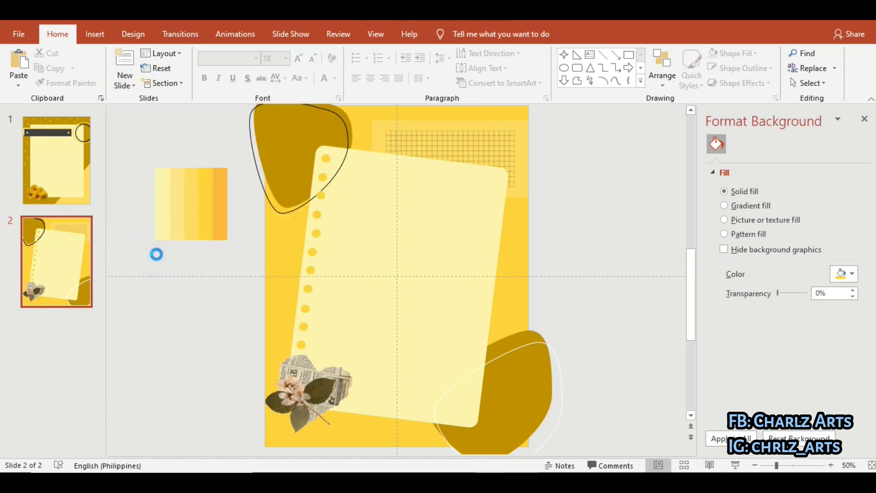
pyautogui.hotkey('ctrl', 'v')
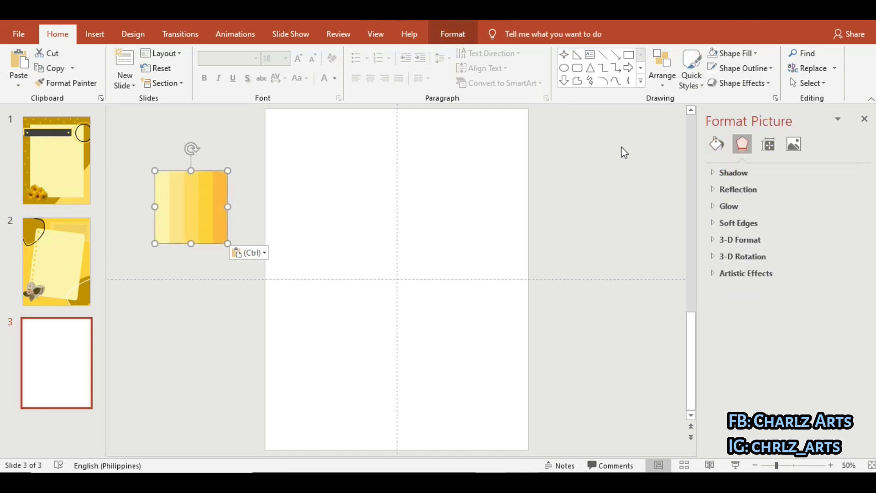
# Fill the slide background with light yellow sampled by eyedropper from the strip
pyautogui.click(132, 35)
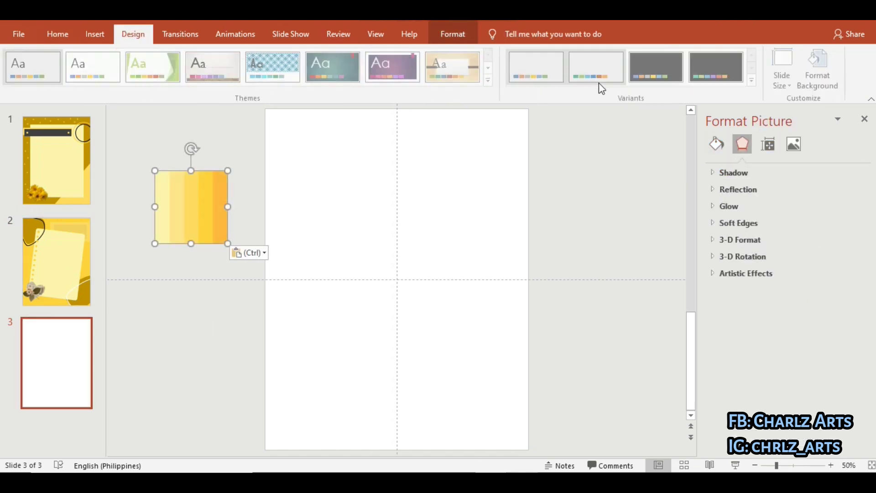
pyautogui.click(820, 68)
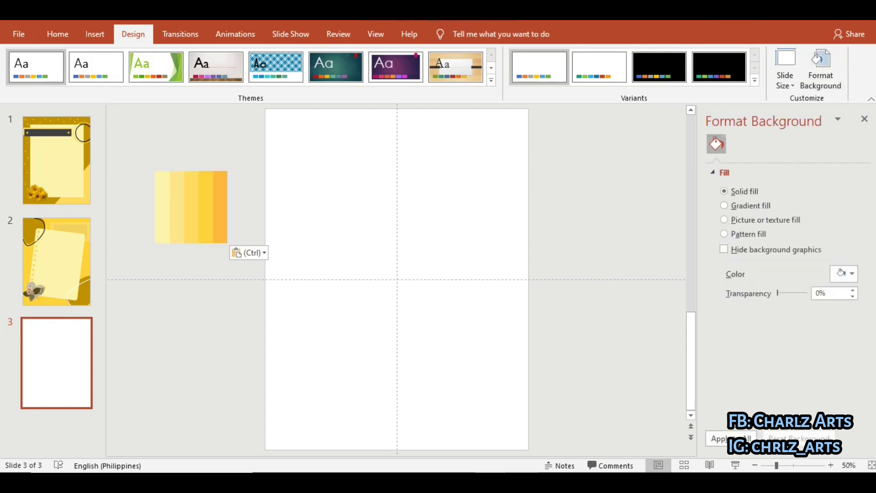
pyautogui.click(851, 275)
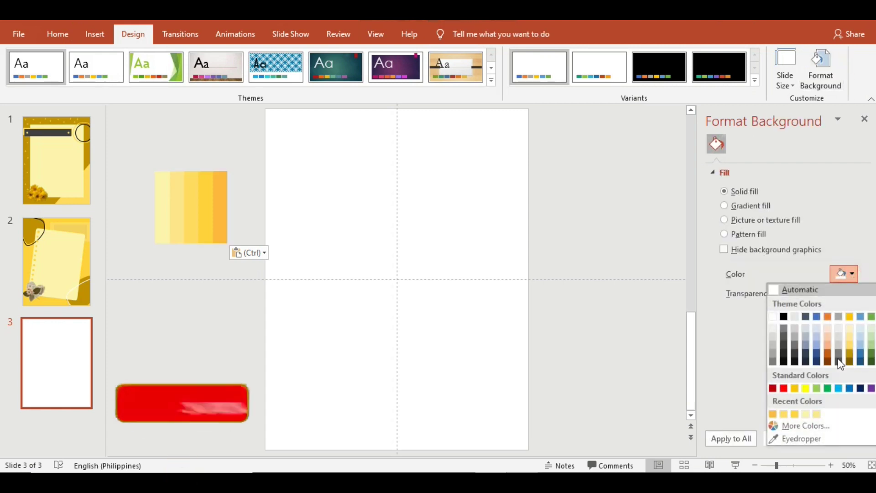
pyautogui.click(812, 440)
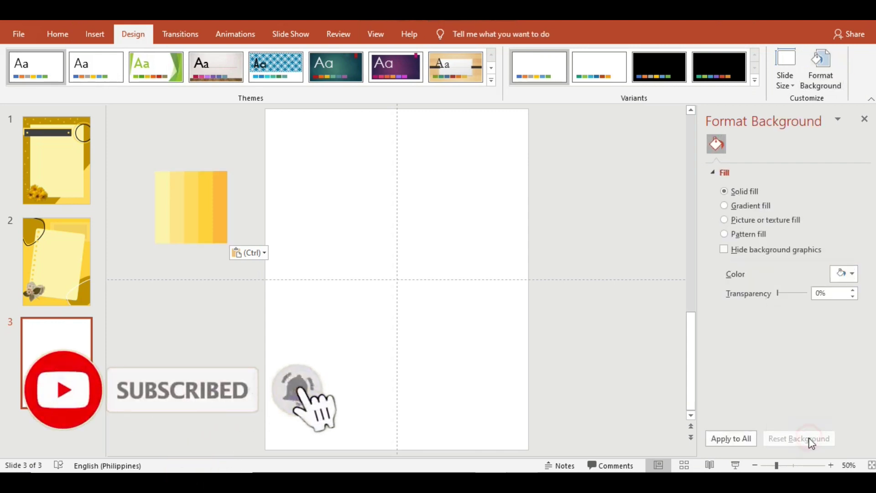
pyautogui.click(177, 230)
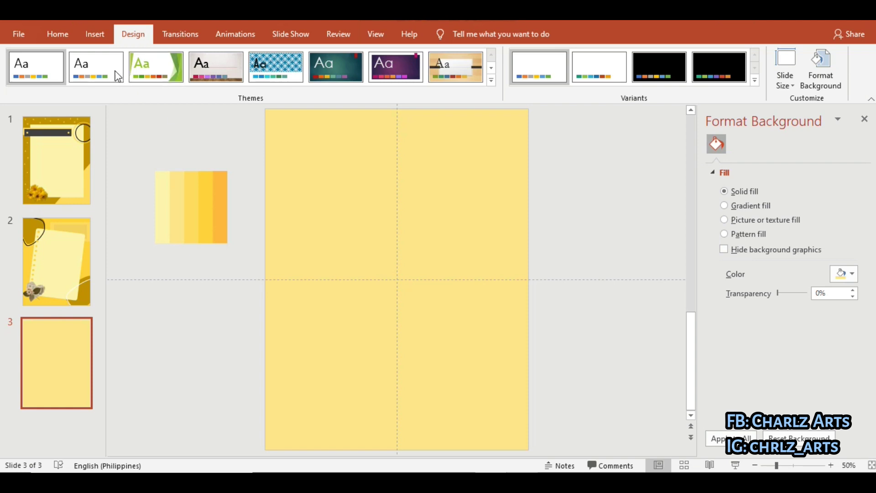
# Draw a tall rectangle bar down the left edge of slide 3
pyautogui.click(202, 84)
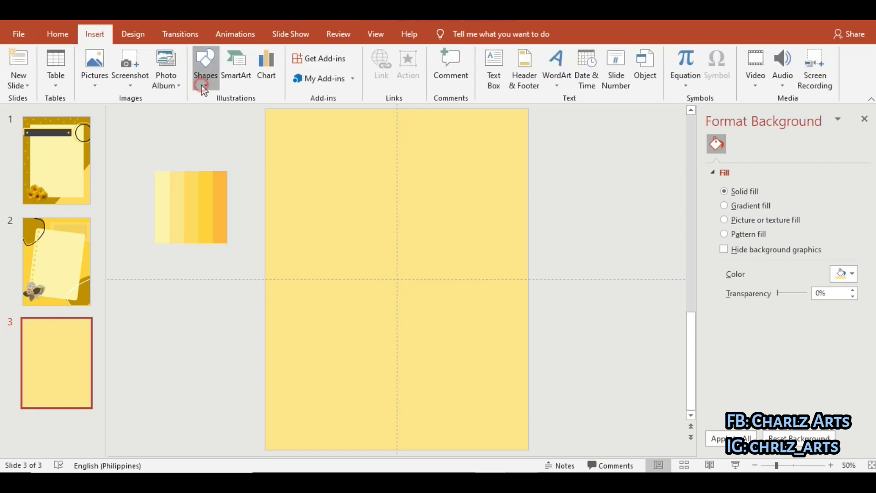
pyautogui.click(216, 83)
pyautogui.click(216, 82)
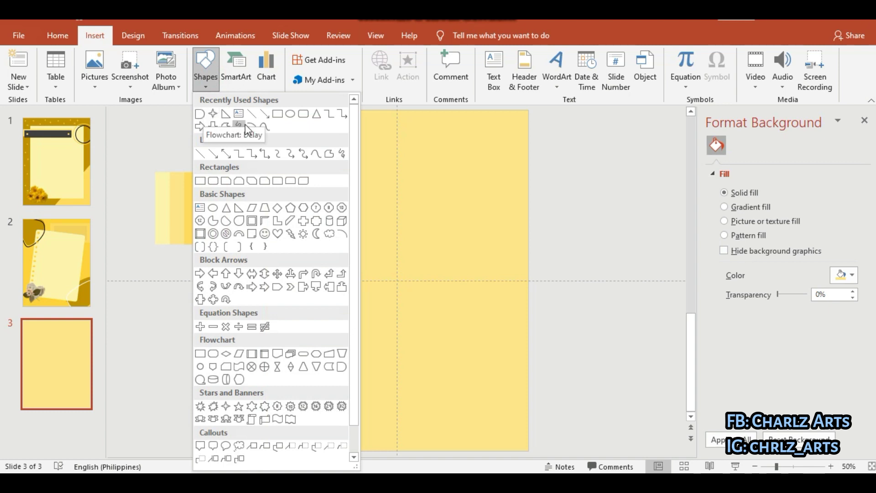
pyautogui.click(277, 115)
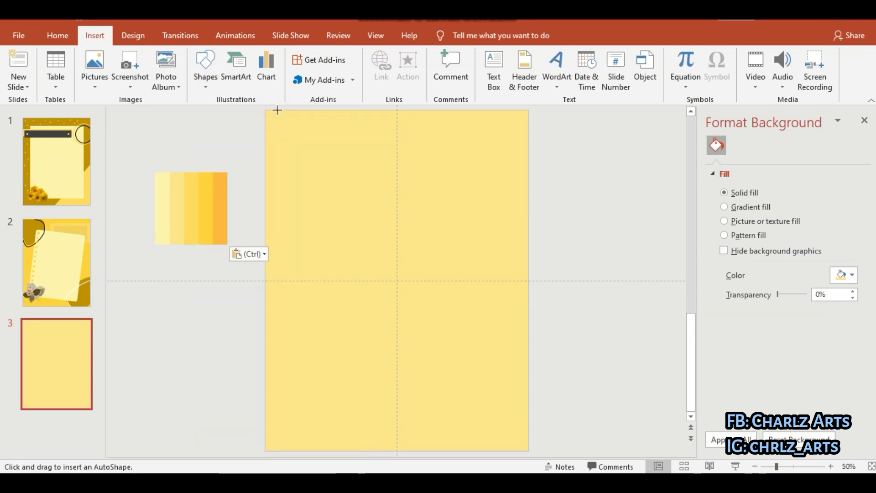
pyautogui.moveTo(276, 110); pyautogui.dragTo(296, 450)
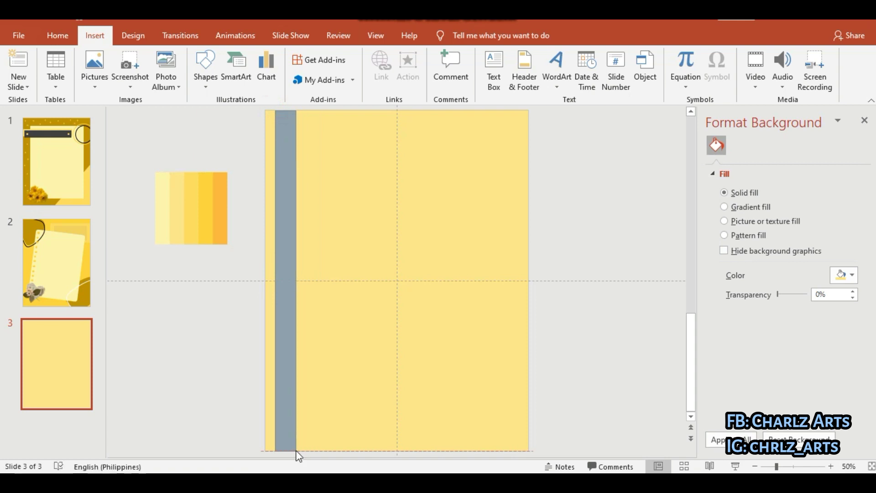
# Fill the bar dark gold and remove its outline
pyautogui.click(318, 59)
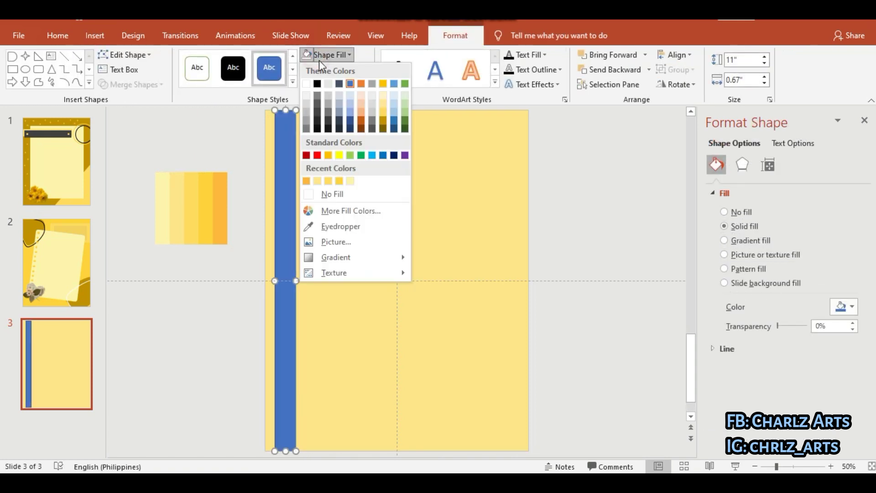
pyautogui.click(383, 121)
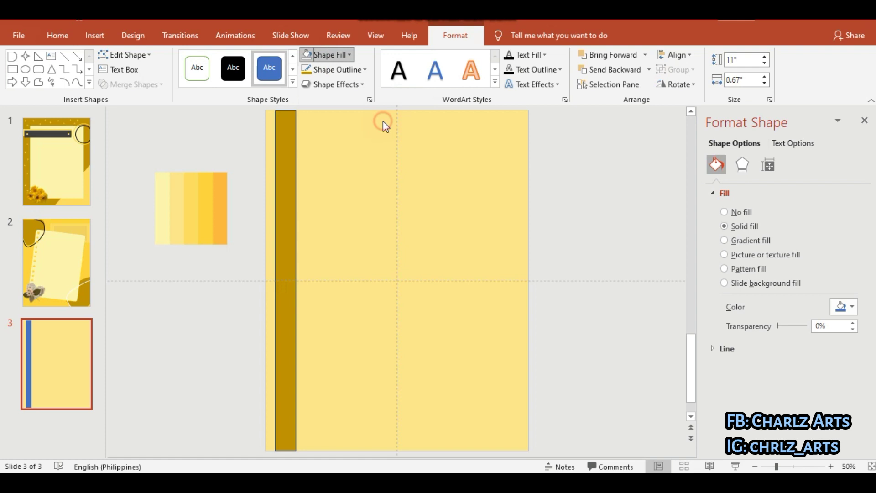
pyautogui.click(349, 70)
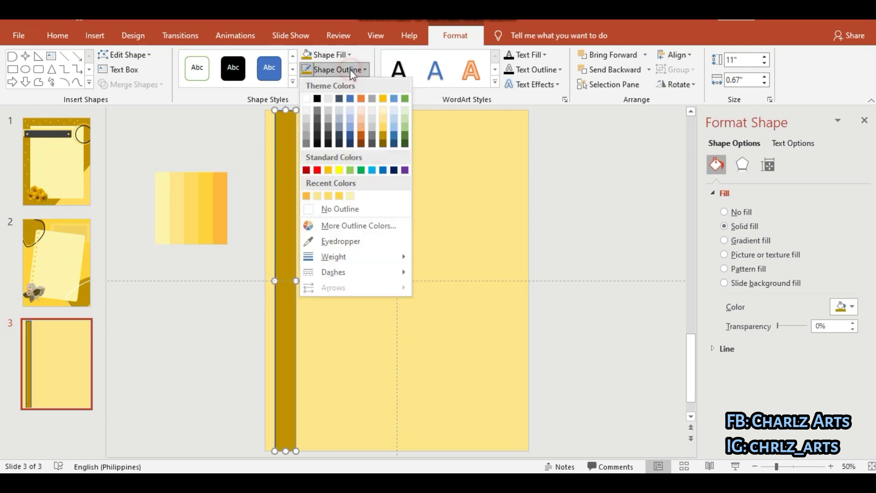
pyautogui.click(348, 211)
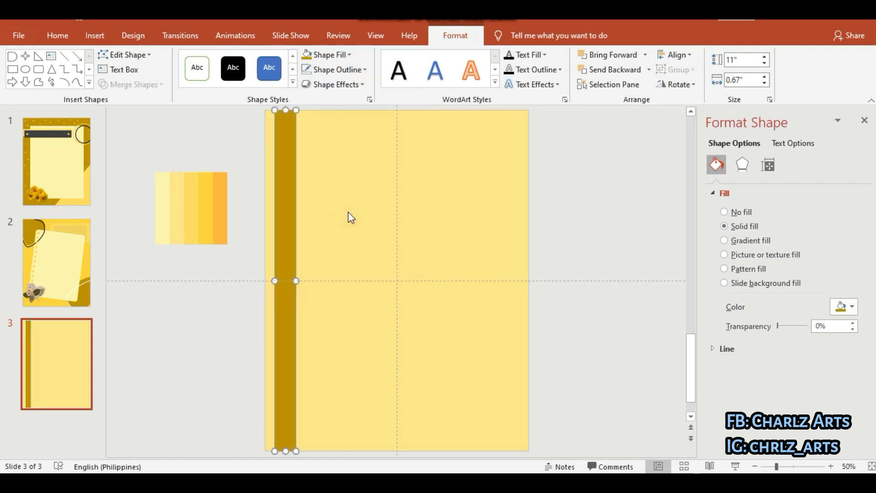
pyautogui.click(578, 215)
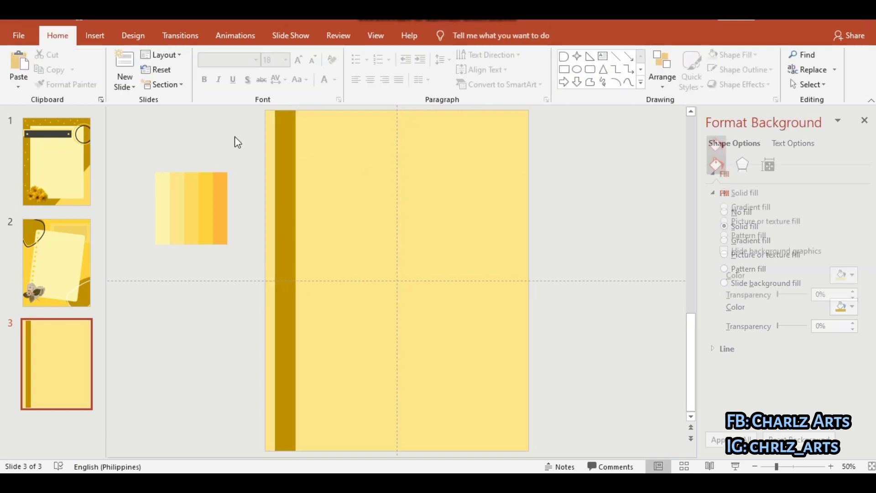
pyautogui.click(95, 36)
# Draw a large rectangle in the slide's upper area, centred and enlarged
pyautogui.click(205, 68)
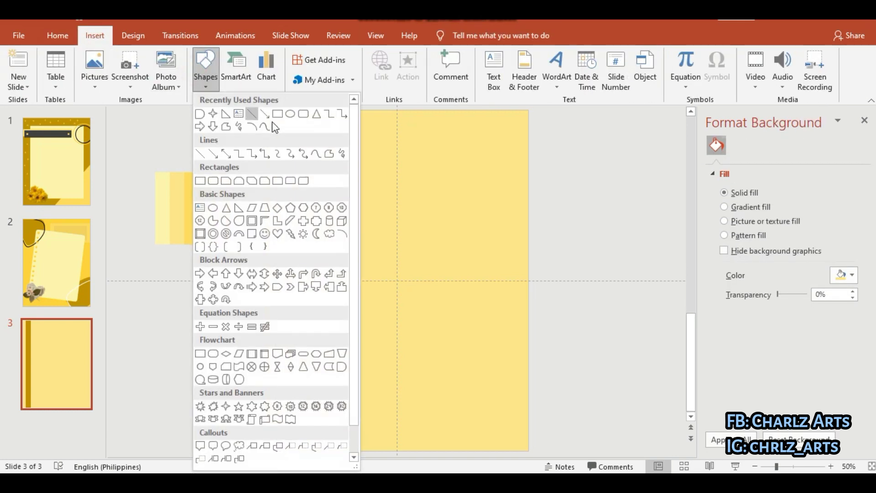
pyautogui.click(278, 114)
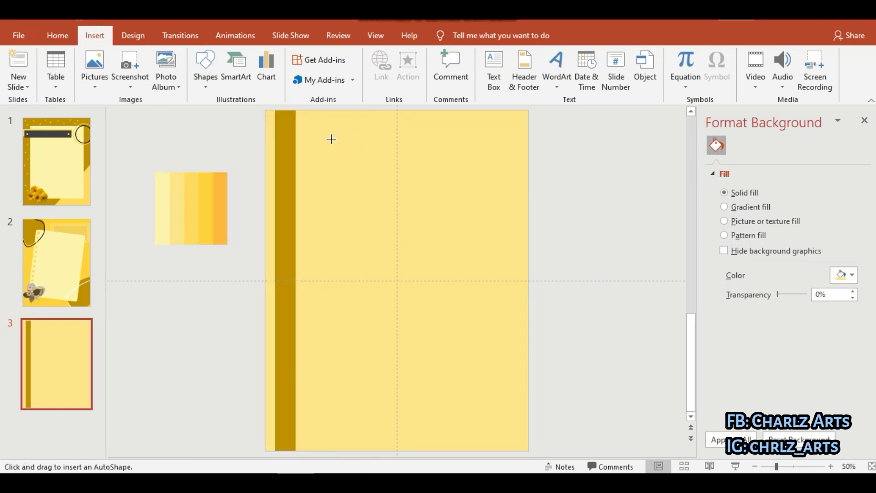
pyautogui.moveTo(331, 139); pyautogui.dragTo(510, 294)
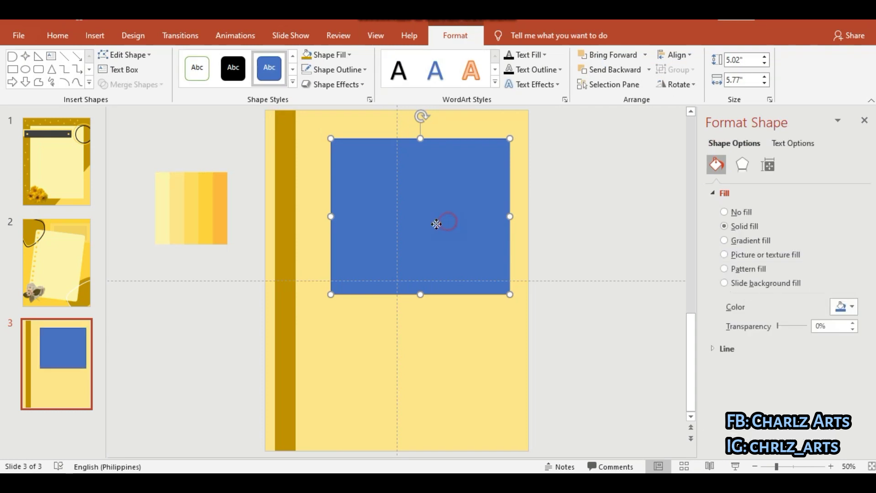
pyautogui.moveTo(434, 223)
pyautogui.mouseDown()
pyautogui.moveTo(426, 222)
pyautogui.moveTo(434, 226)
pyautogui.mouseUp()
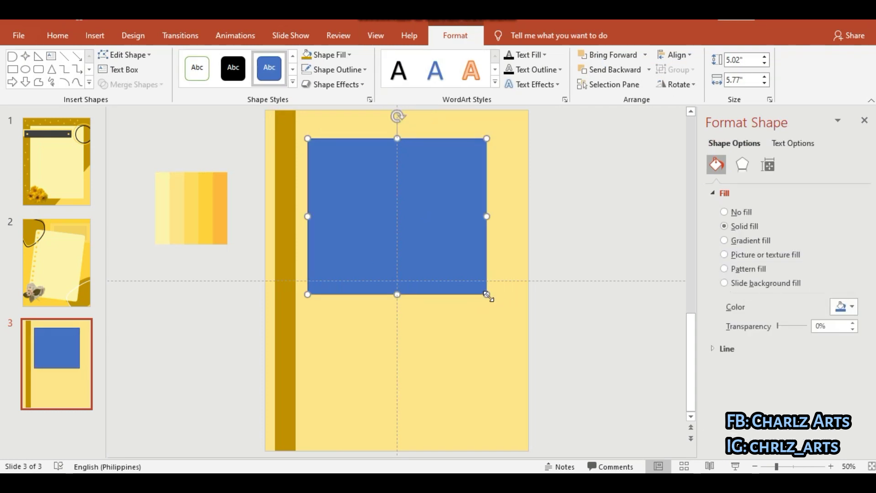
pyautogui.moveTo(486, 295); pyautogui.dragTo(502, 314)
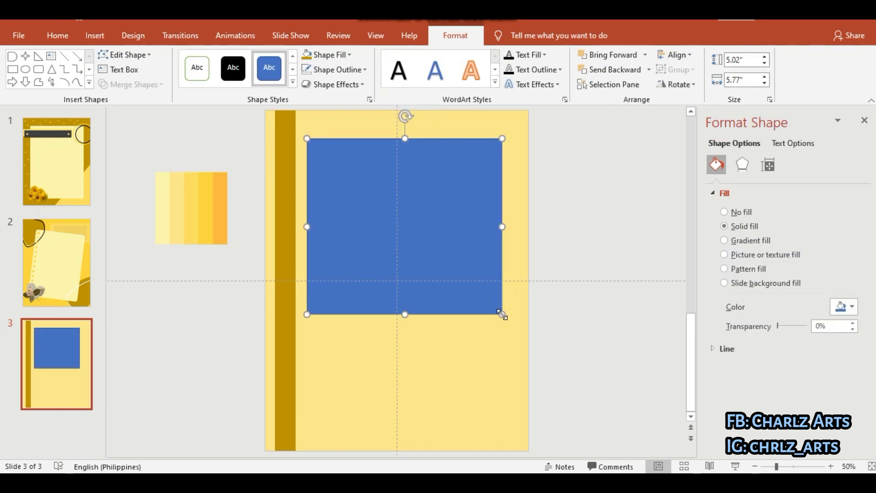
# Fill the rectangle light yellow with a 6 pt dark grey border, then paste an offset copy
pyautogui.click(327, 56)
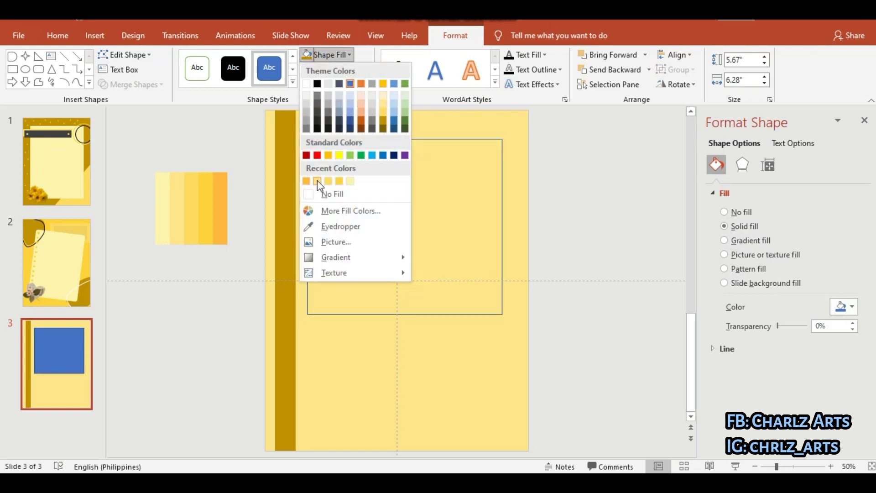
pyautogui.click(349, 182)
pyautogui.click(337, 70)
pyautogui.moveTo(334, 256)
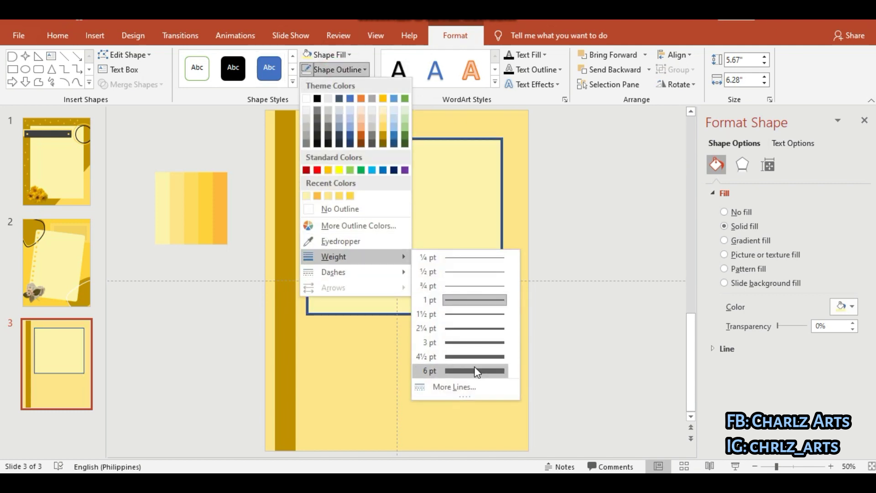
pyautogui.click(476, 370)
pyautogui.click(325, 69)
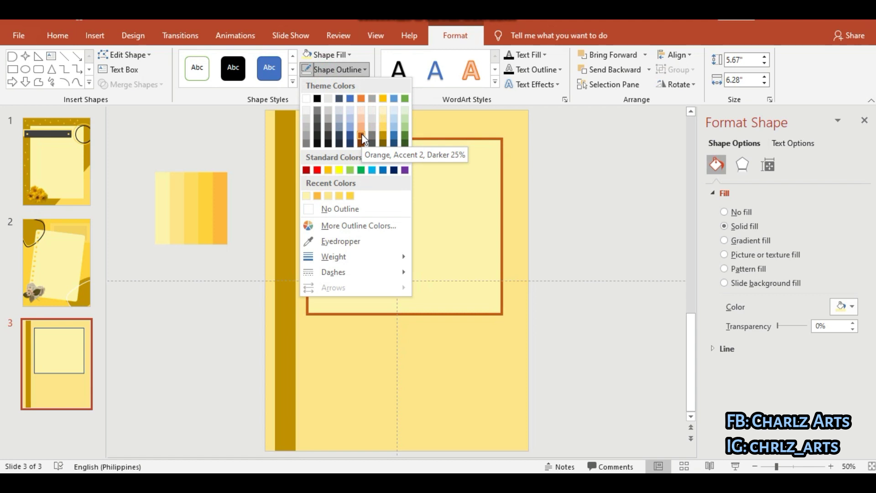
pyautogui.click(317, 118)
pyautogui.hotkey('ctrl', 'v')
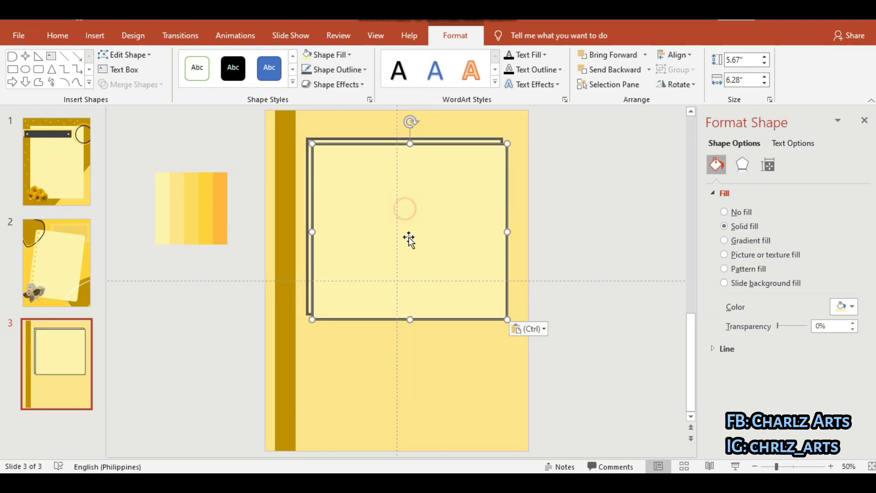
pyautogui.moveTo(410, 260); pyautogui.dragTo(438, 393)
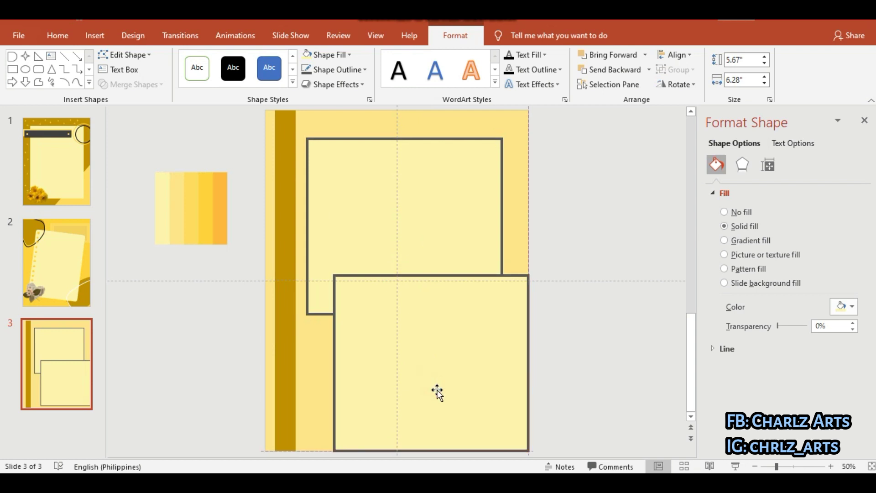
# Shrink the copied rectangle to about 5.23 × 5.25 in, overlapping the first one's lower right
pyautogui.moveTo(334, 273)
pyautogui.mouseDown()
pyautogui.moveTo(355, 291)
pyautogui.moveTo(366, 287)
pyautogui.mouseUp()
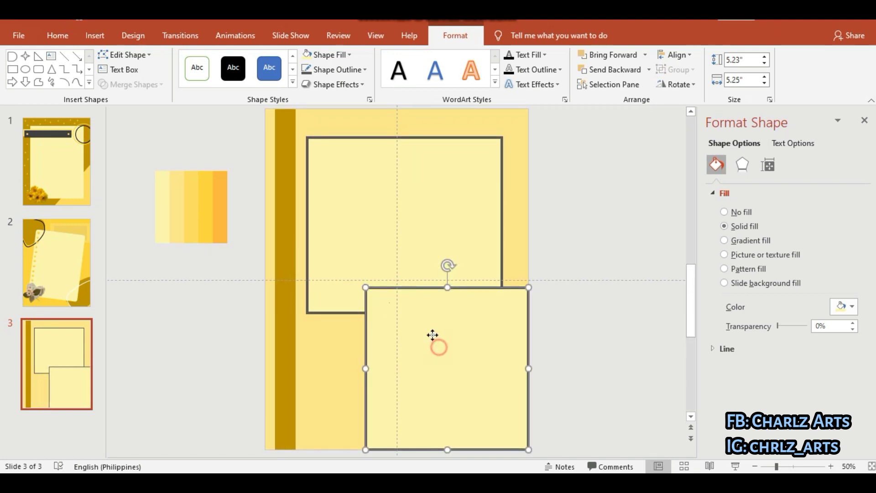
pyautogui.moveTo(433, 336); pyautogui.dragTo(431, 330)
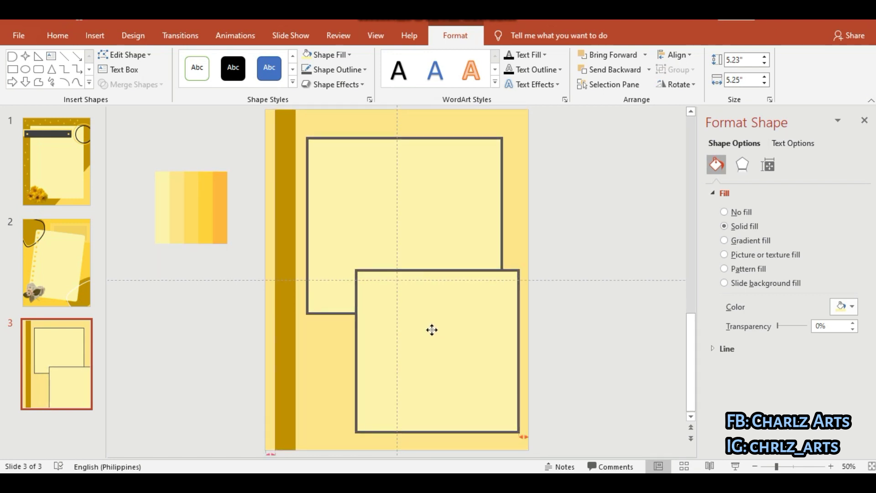
pyautogui.click(576, 336)
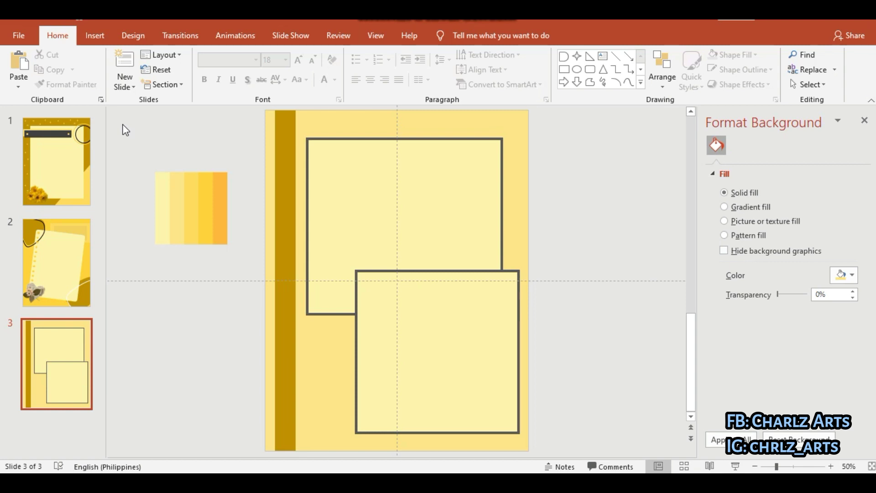
# Insert the pressed-flower picture 'images (6)' from this device onto slide 3
pyautogui.click(93, 35)
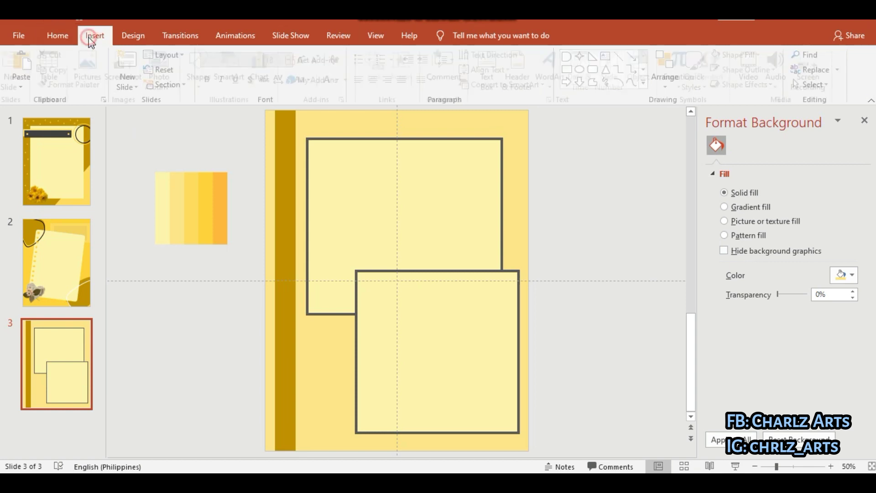
pyautogui.click(99, 78)
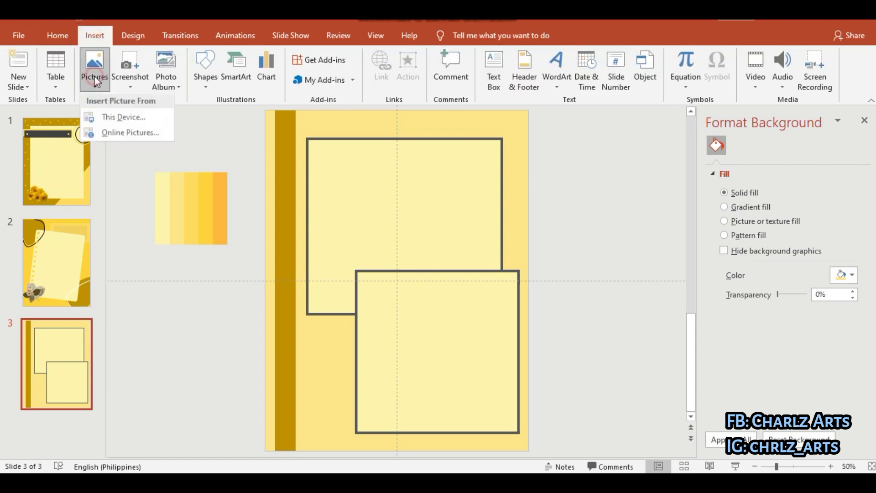
pyautogui.click(108, 122)
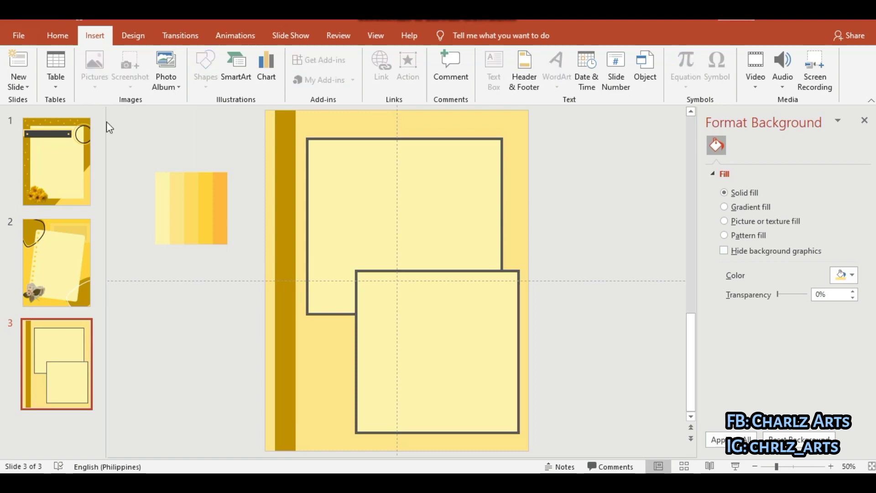
pyautogui.click(246, 141)
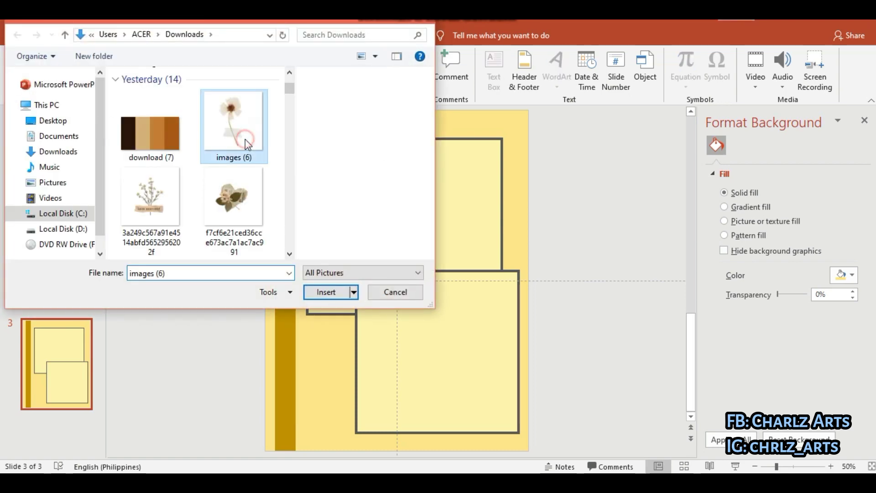
pyautogui.doubleClick(245, 138)
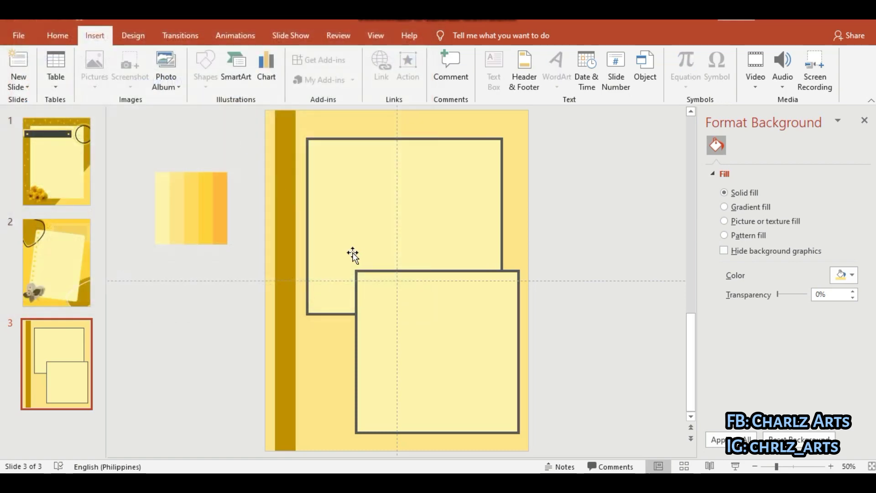
pyautogui.moveTo(377, 270); pyautogui.dragTo(336, 279)
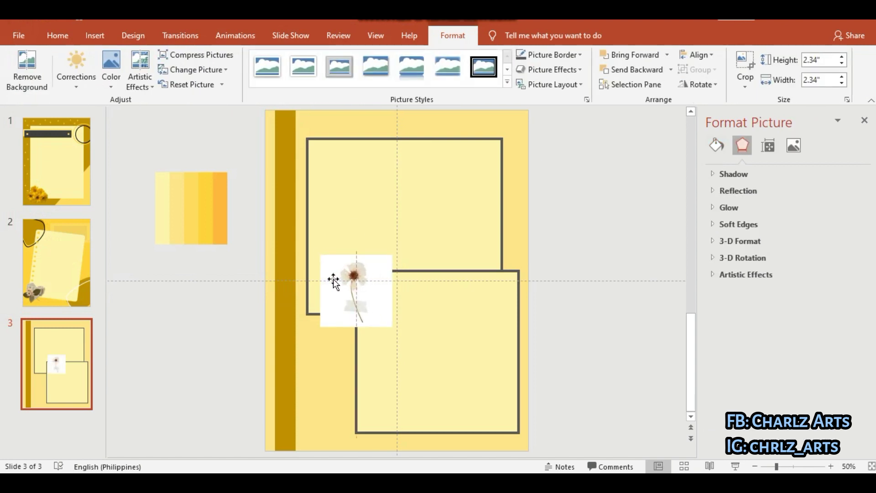
pyautogui.moveTo(391, 255); pyautogui.dragTo(435, 174)
# Remove the flower's white background, shrink it to 4 in, tilt it left over the gold strip
pyautogui.click(27, 69)
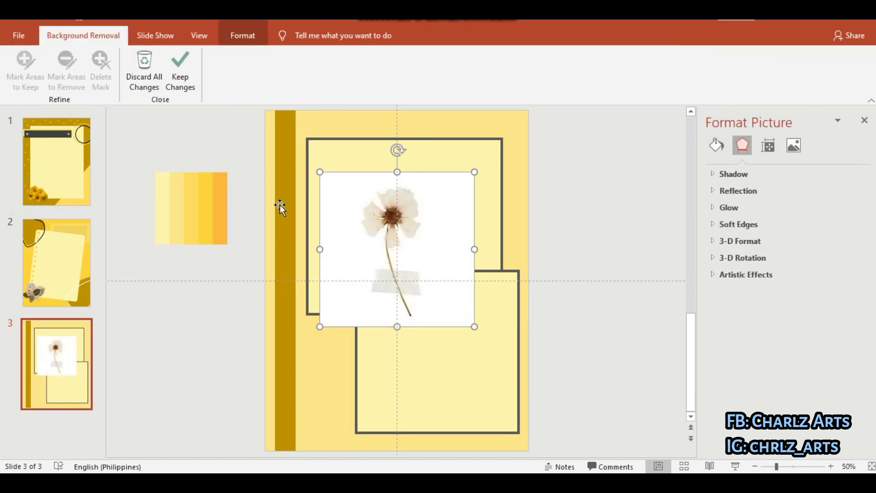
pyautogui.click(181, 73)
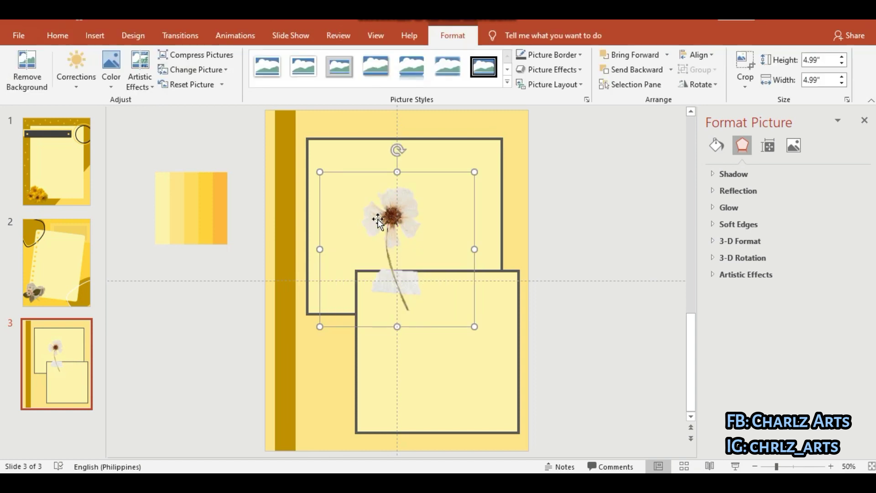
pyautogui.moveTo(374, 221); pyautogui.dragTo(299, 293)
pyautogui.moveTo(405, 399); pyautogui.dragTo(371, 366)
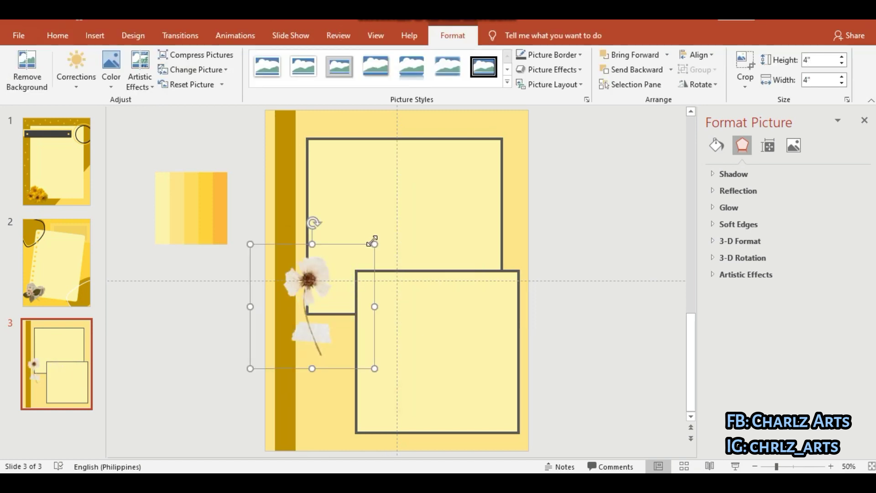
pyautogui.moveTo(313, 224); pyautogui.dragTo(292, 225)
pyautogui.moveTo(299, 282); pyautogui.dragTo(320, 289)
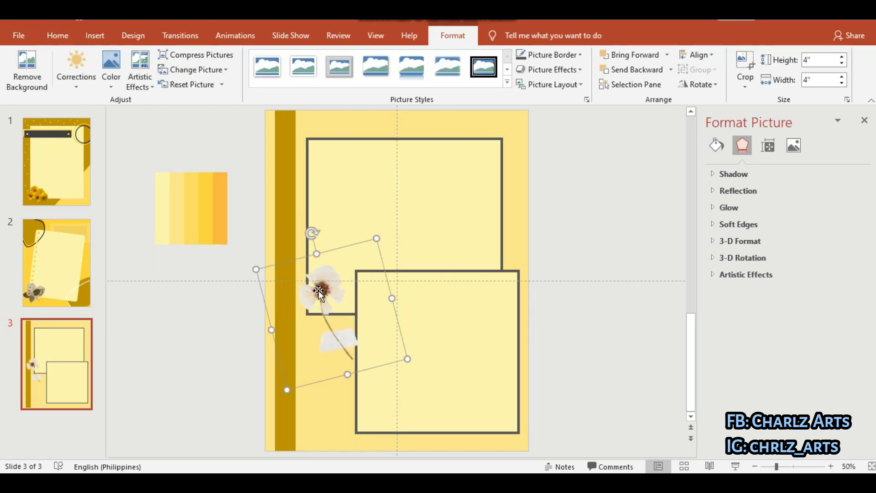
pyautogui.click(598, 318)
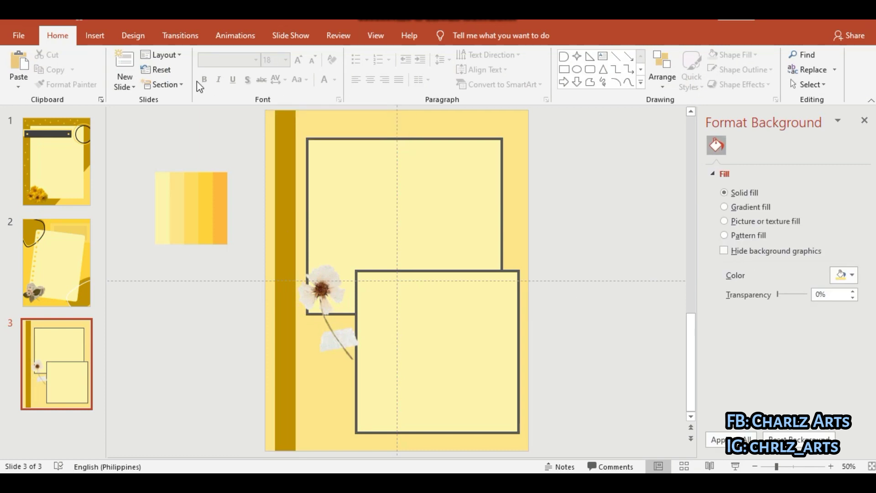
# Insert the 'download (17)' flower bouquet picture from this device and enlarge it
pyautogui.click(94, 36)
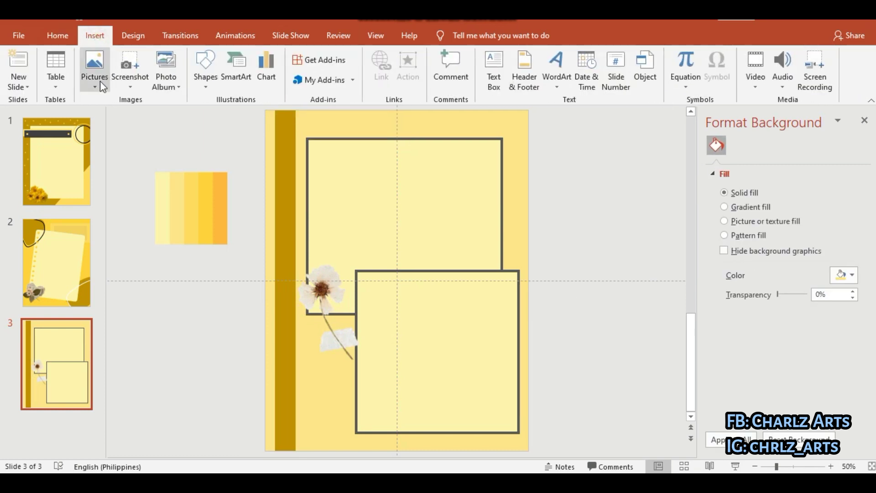
pyautogui.click(100, 82)
pyautogui.click(109, 118)
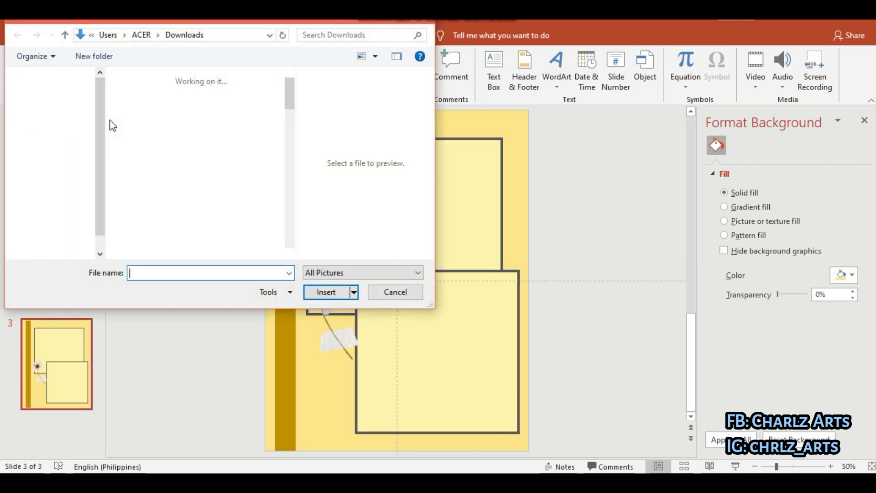
pyautogui.click(173, 210)
pyautogui.doubleClick(173, 210)
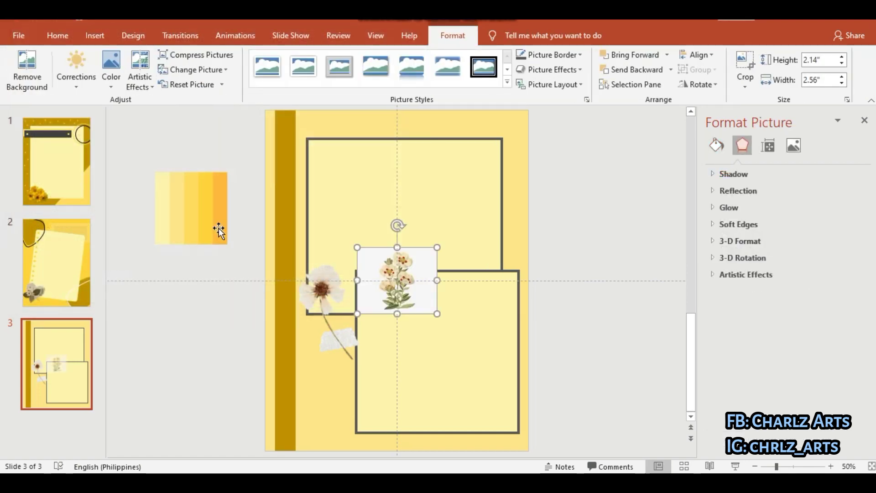
pyautogui.moveTo(360, 247)
pyautogui.mouseDown()
pyautogui.moveTo(307, 205)
pyautogui.moveTo(317, 210)
pyautogui.mouseUp()
# Remove the bouquet's background, move it bottom-right, flip it horizontally and shrink it slightly
pyautogui.click(27, 69)
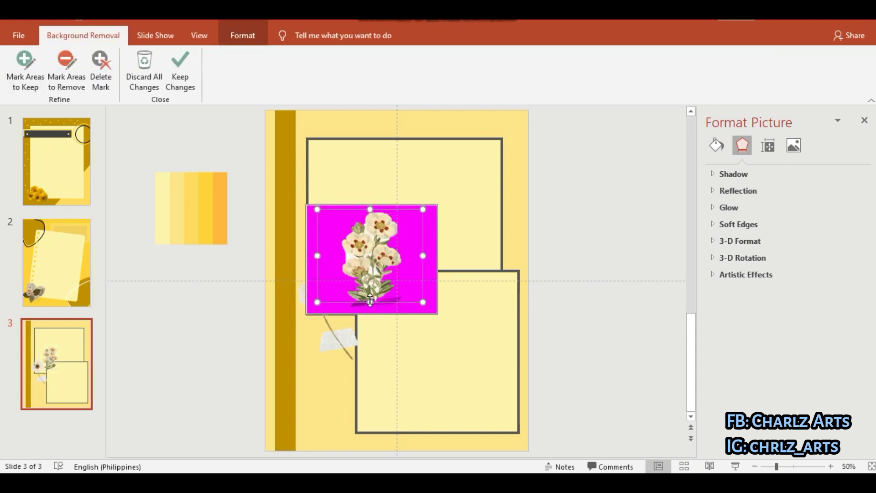
pyautogui.moveTo(370, 302); pyautogui.dragTo(373, 310)
pyautogui.click(182, 75)
pyautogui.moveTo(388, 254)
pyautogui.mouseDown()
pyautogui.moveTo(368, 404)
pyautogui.moveTo(499, 146)
pyautogui.moveTo(524, 311)
pyautogui.moveTo(520, 403)
pyautogui.mouseUp()
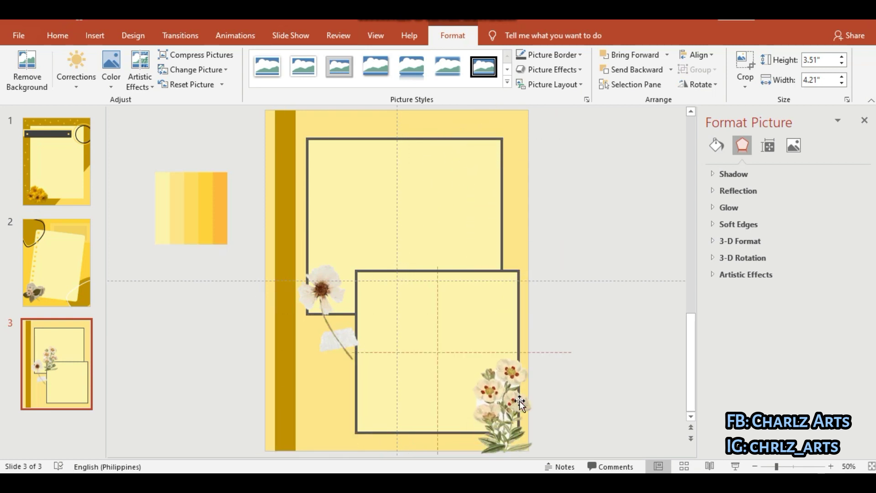
pyautogui.click(712, 84)
pyautogui.click(717, 147)
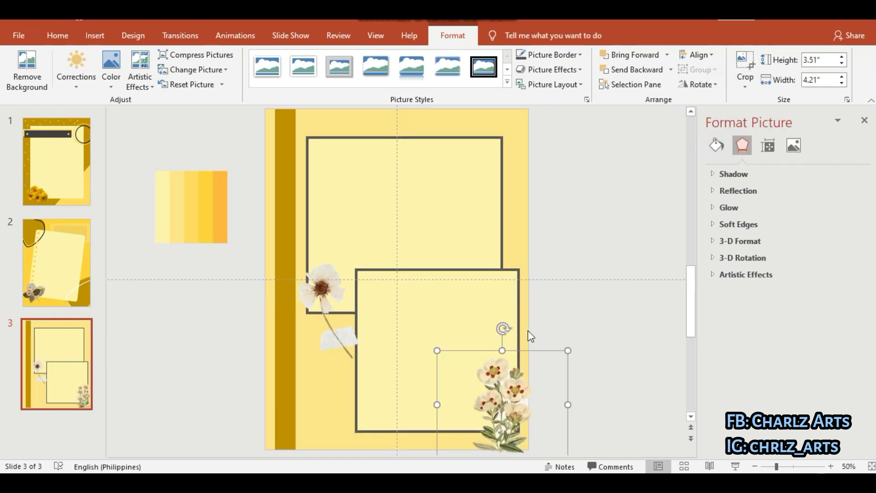
pyautogui.moveTo(436, 350); pyautogui.dragTo(461, 367)
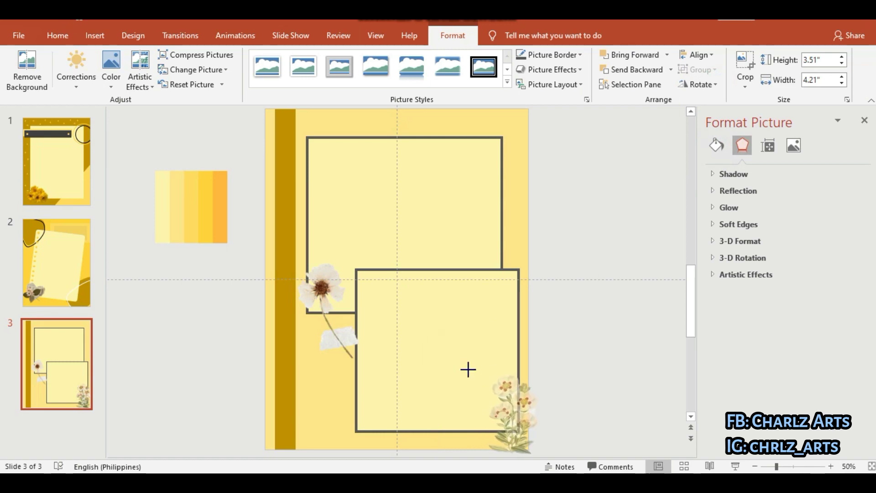
# Draw a small rectangle across the upper frame's top edge, tilted slightly clockwise
pyautogui.click(593, 401)
pyautogui.click(94, 36)
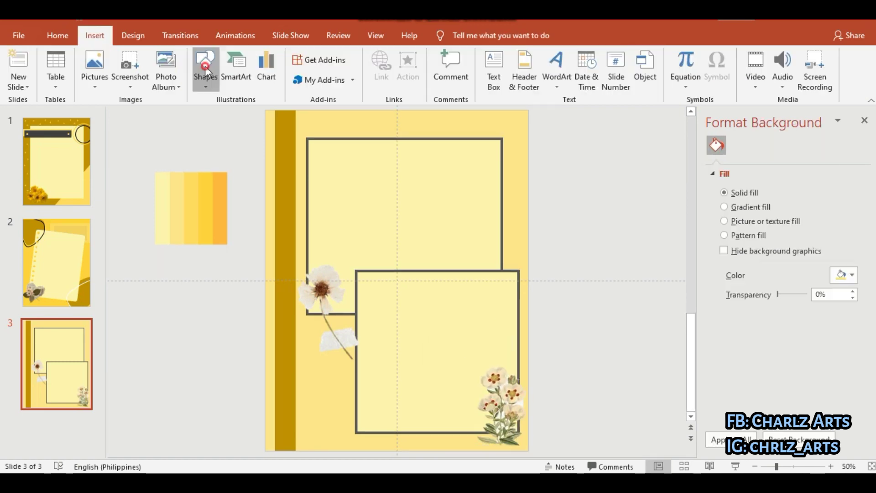
pyautogui.click(206, 68)
pyautogui.click(277, 115)
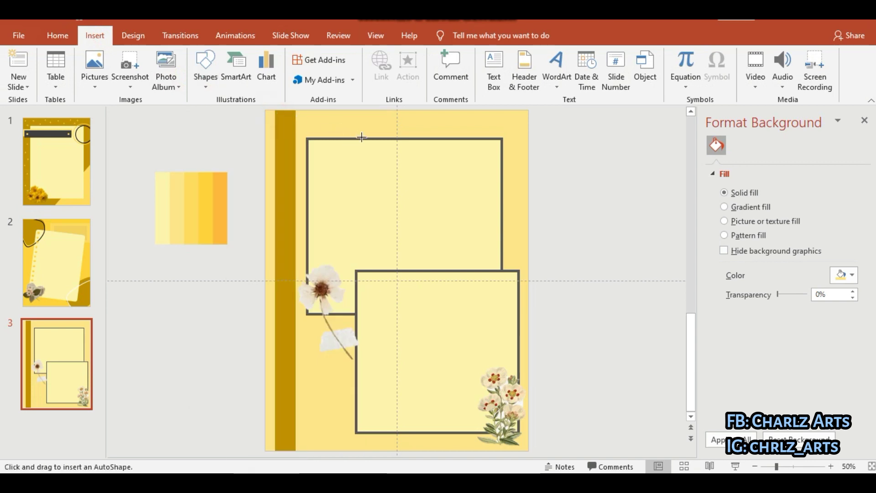
pyautogui.moveTo(378, 125)
pyautogui.mouseDown()
pyautogui.moveTo(455, 147)
pyautogui.moveTo(429, 137)
pyautogui.mouseUp()
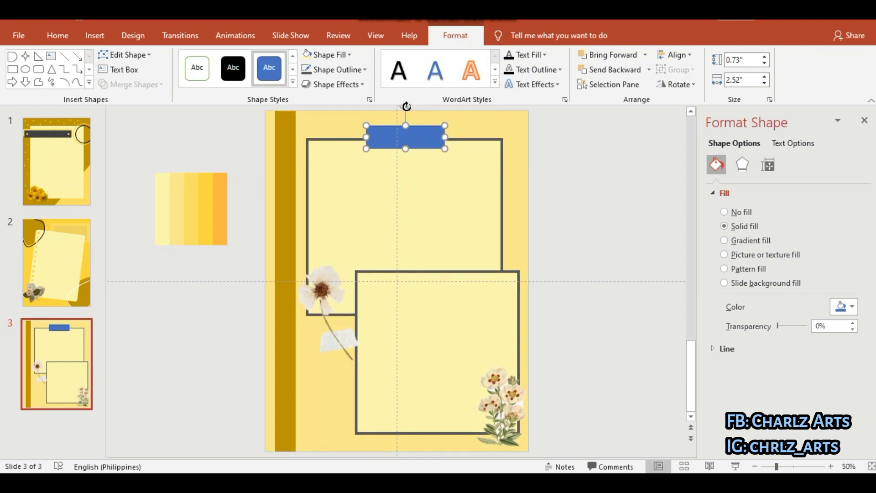
pyautogui.moveTo(406, 106); pyautogui.dragTo(410, 104)
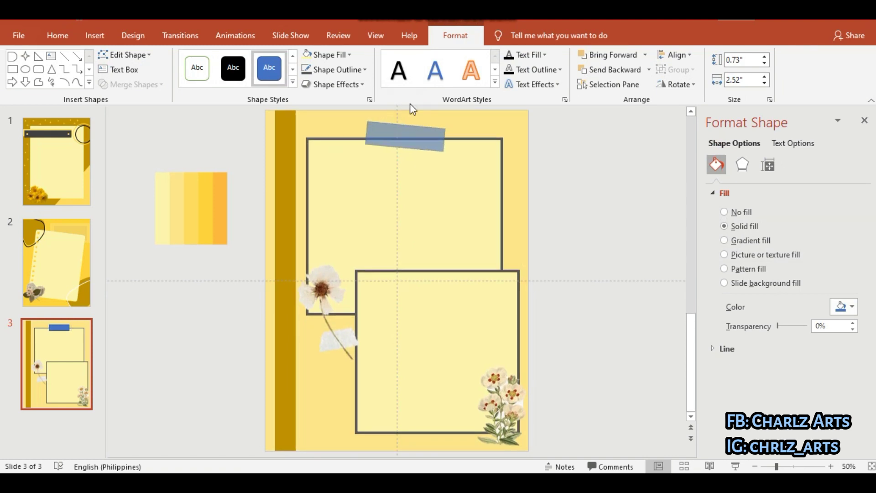
# Fill the tape strip orange and remove its outline
pyautogui.click(331, 56)
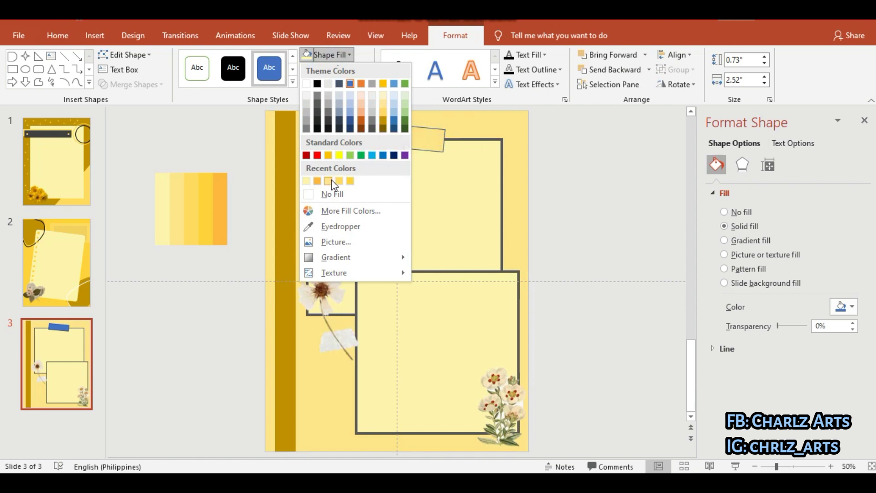
pyautogui.click(316, 181)
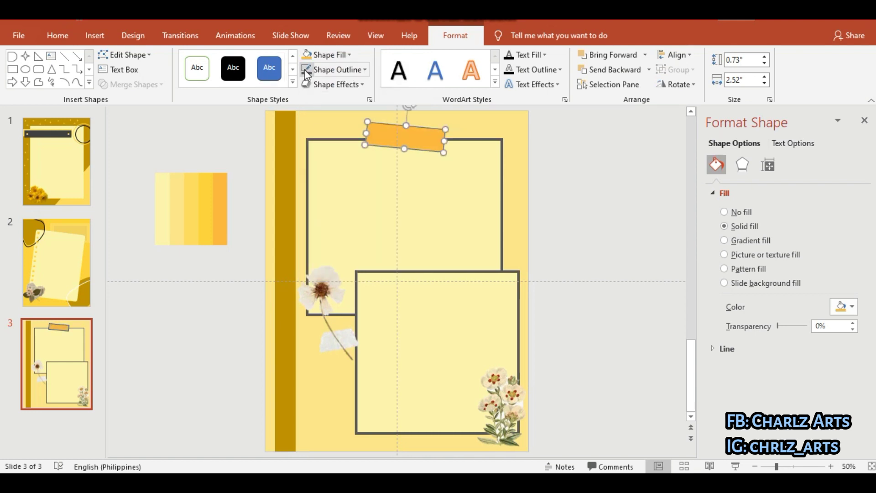
pyautogui.click(327, 69)
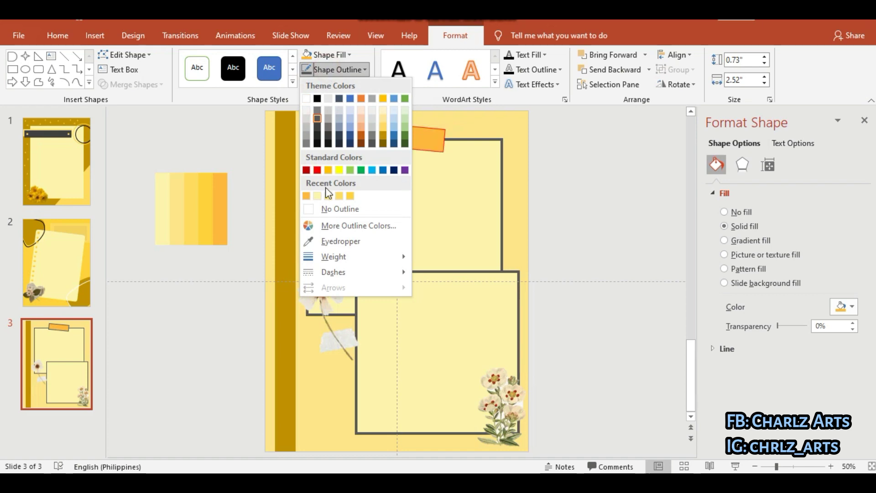
pyautogui.click(327, 209)
# Draw a dark grey rectangle bar along the slide's lower-left edge
pyautogui.click(581, 212)
pyautogui.click(95, 35)
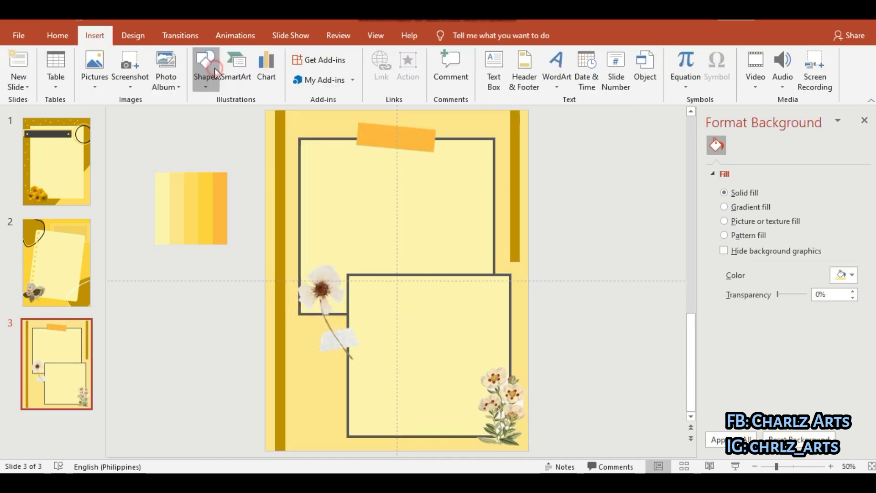
pyautogui.click(205, 68)
pyautogui.click(265, 126)
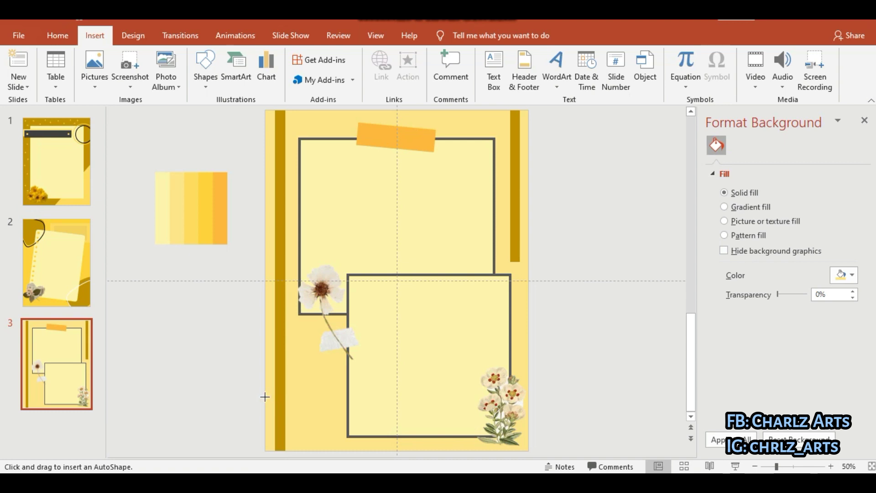
pyautogui.moveTo(264, 397); pyautogui.dragTo(378, 427)
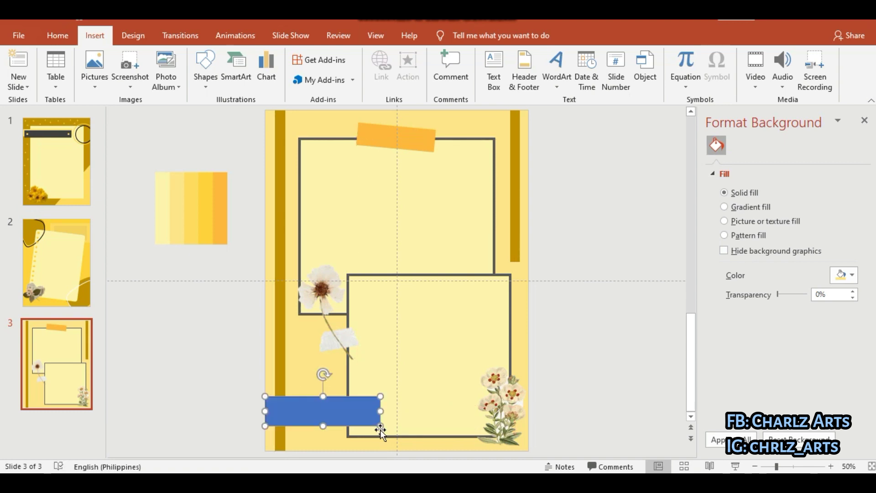
pyautogui.click(336, 62)
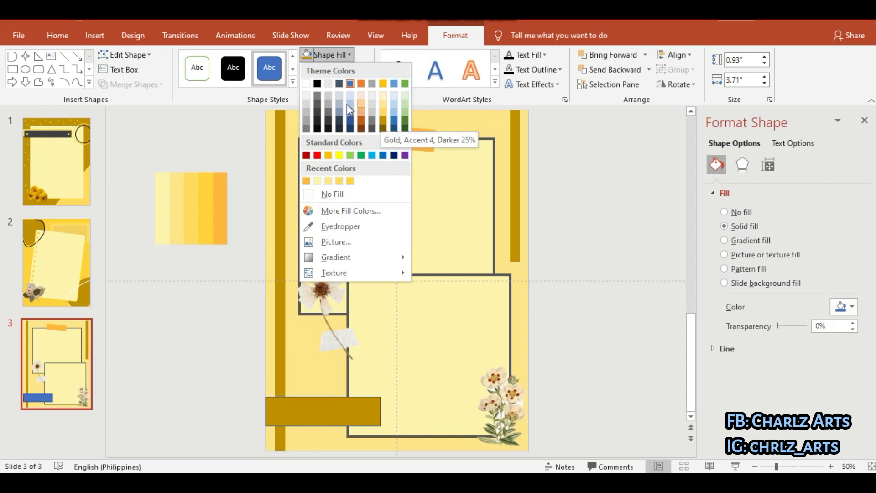
pyautogui.click(317, 113)
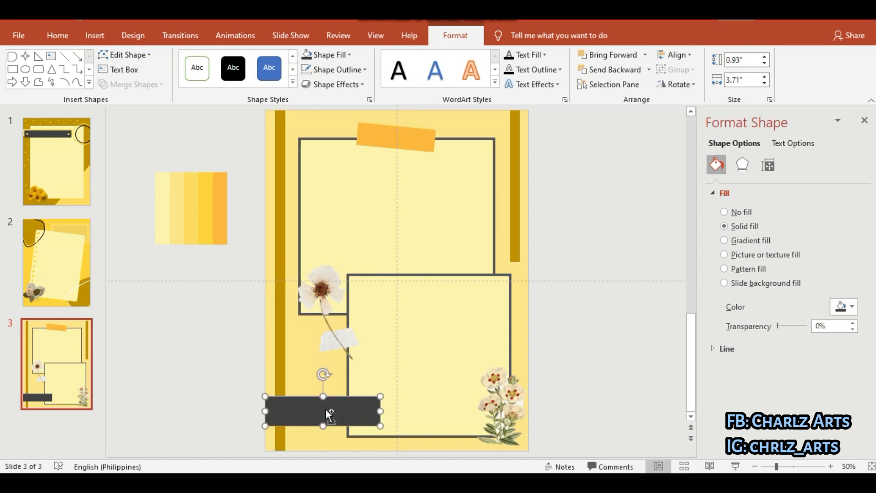
# Duplicate the bar, fill the copy yellow, and fit it slightly offset over the dark bar
pyautogui.hotkey('ctrl', 'd')
pyautogui.click(349, 55)
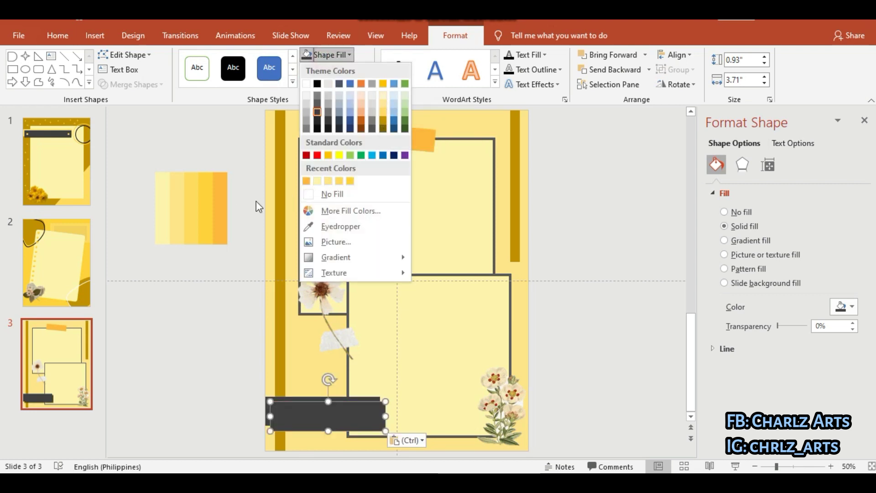
pyautogui.click(350, 181)
pyautogui.moveTo(328, 431); pyautogui.dragTo(342, 414)
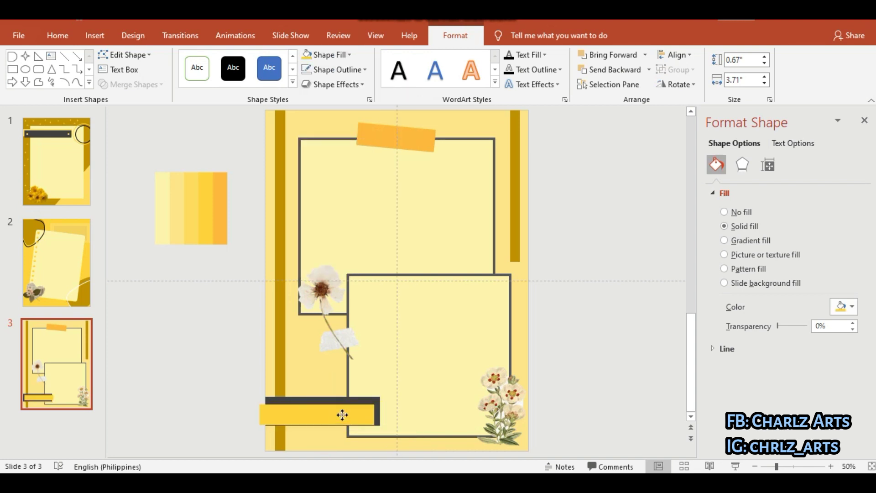
pyautogui.moveTo(260, 414); pyautogui.dragTo(267, 414)
pyautogui.moveTo(375, 414); pyautogui.dragTo(373, 415)
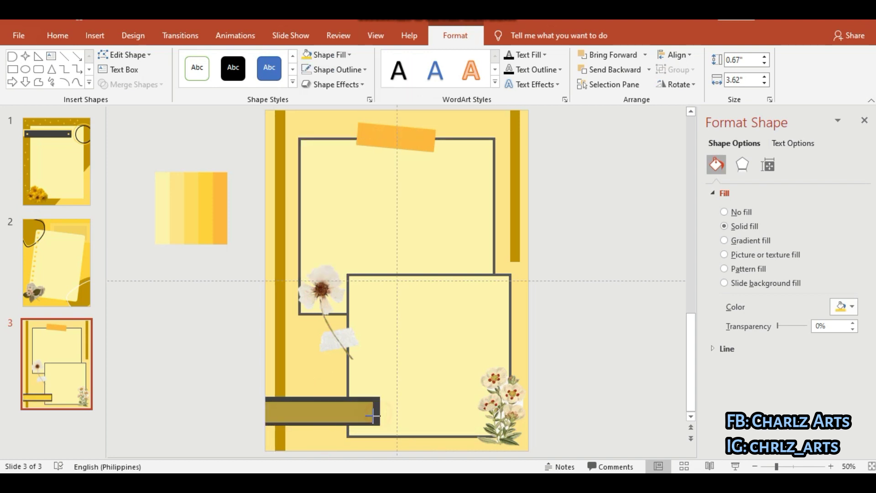
pyautogui.click(515, 315)
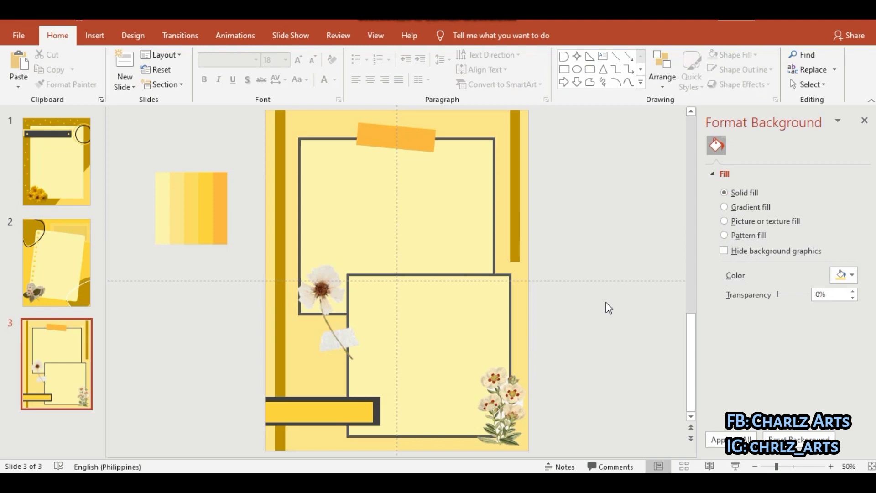